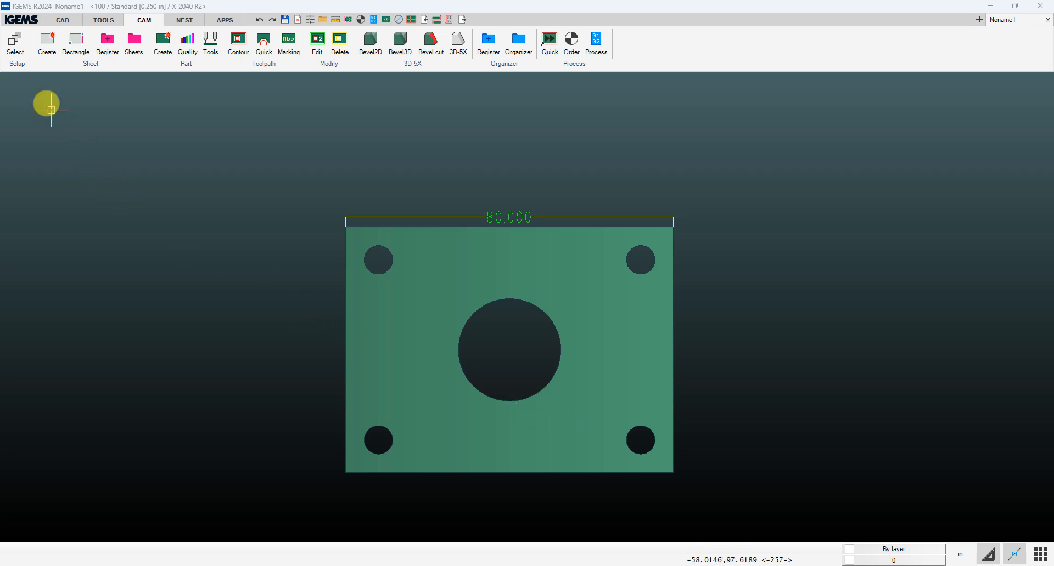
Review the postprocessor and cutting tool settings of the X-2040 R2 machine, then save and accept the machine and material selection.
click(16, 42)
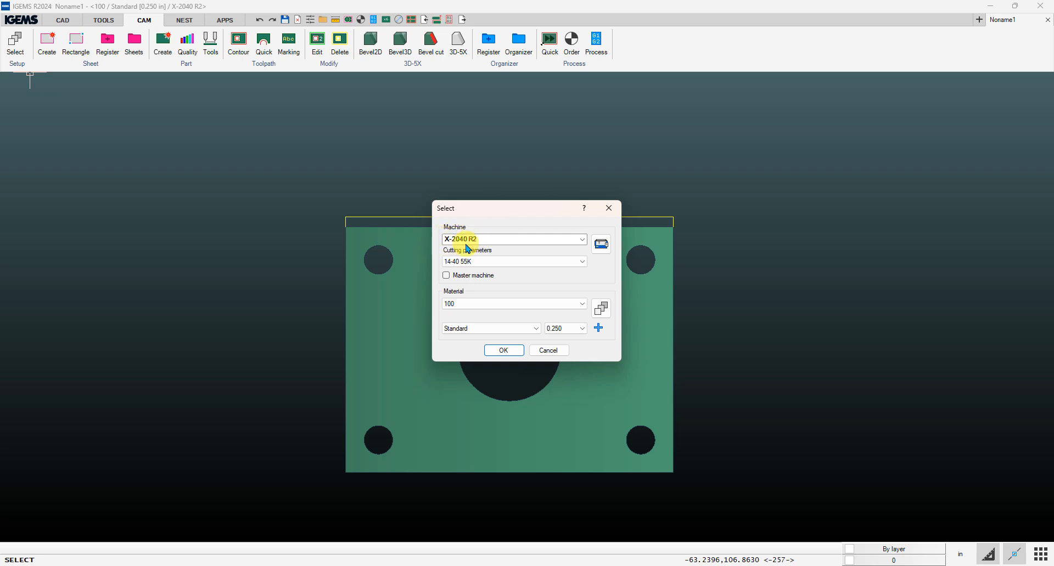
click(602, 245)
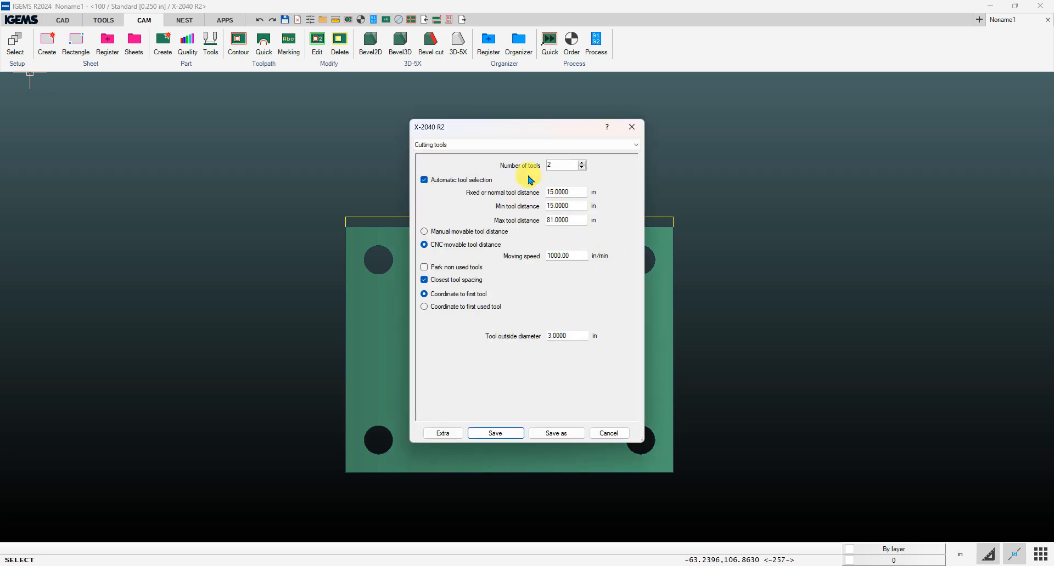
click(488, 146)
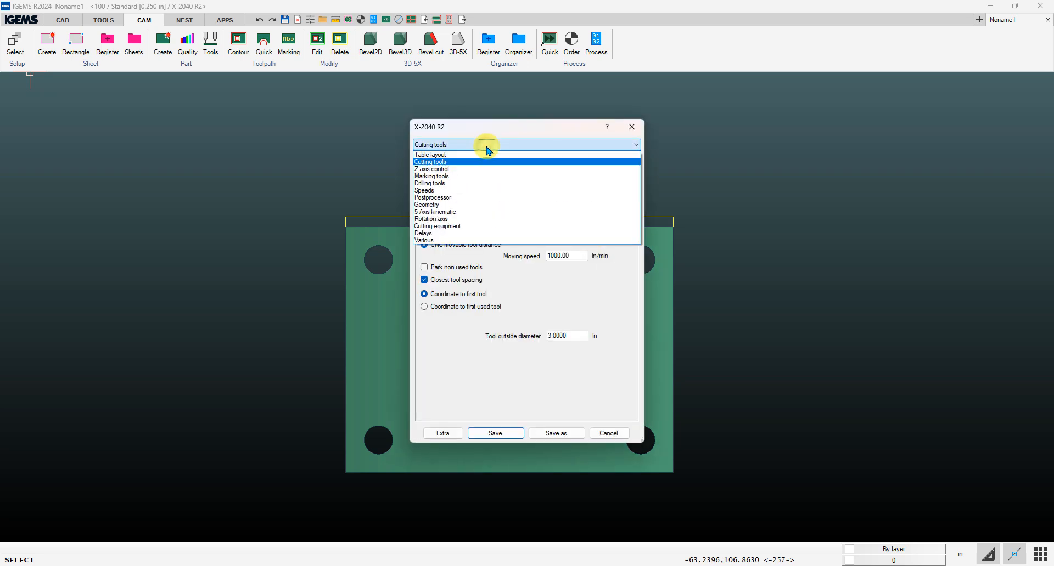
click(437, 197)
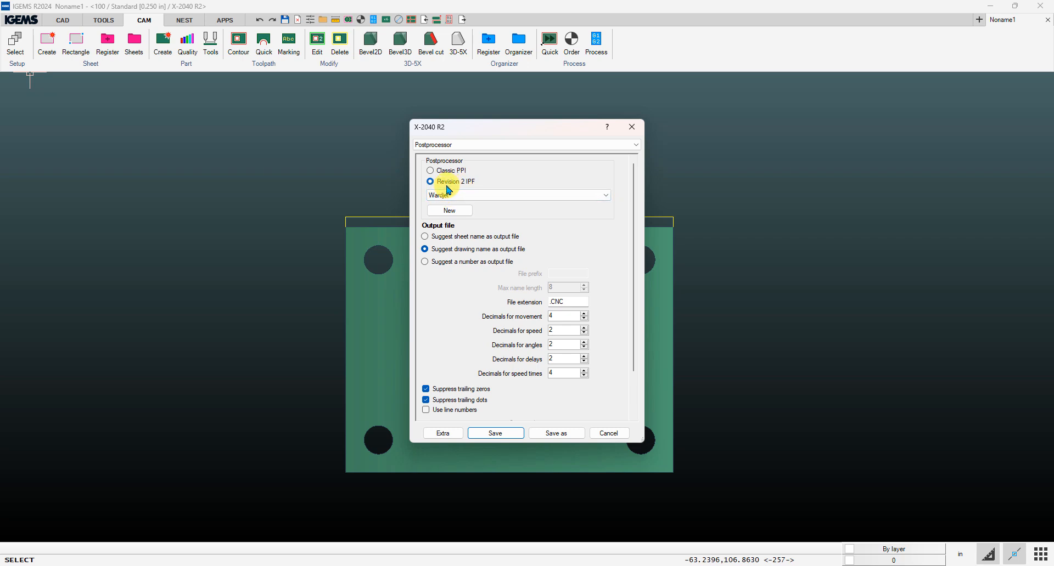
click(435, 144)
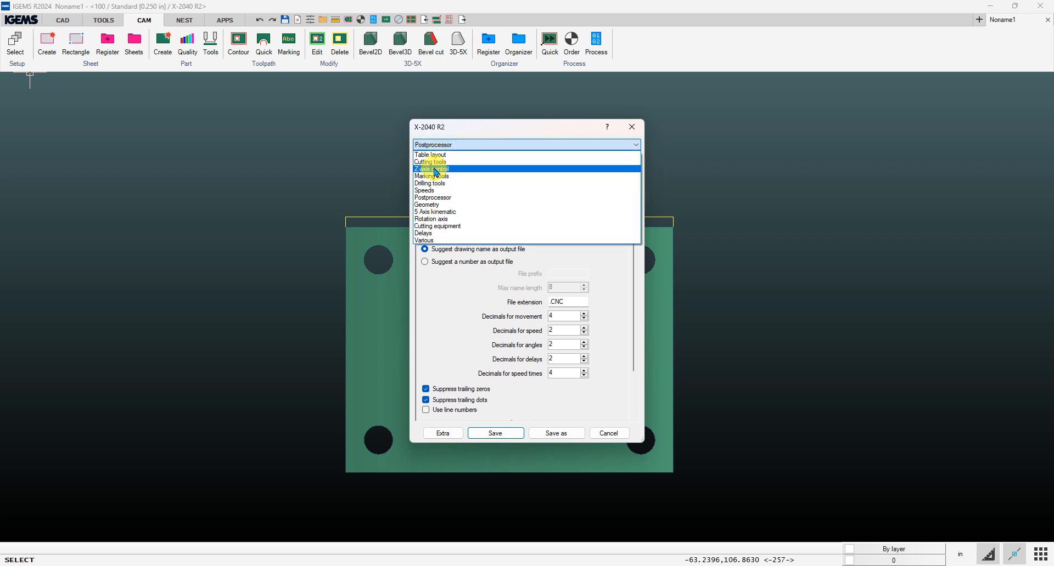
click(438, 163)
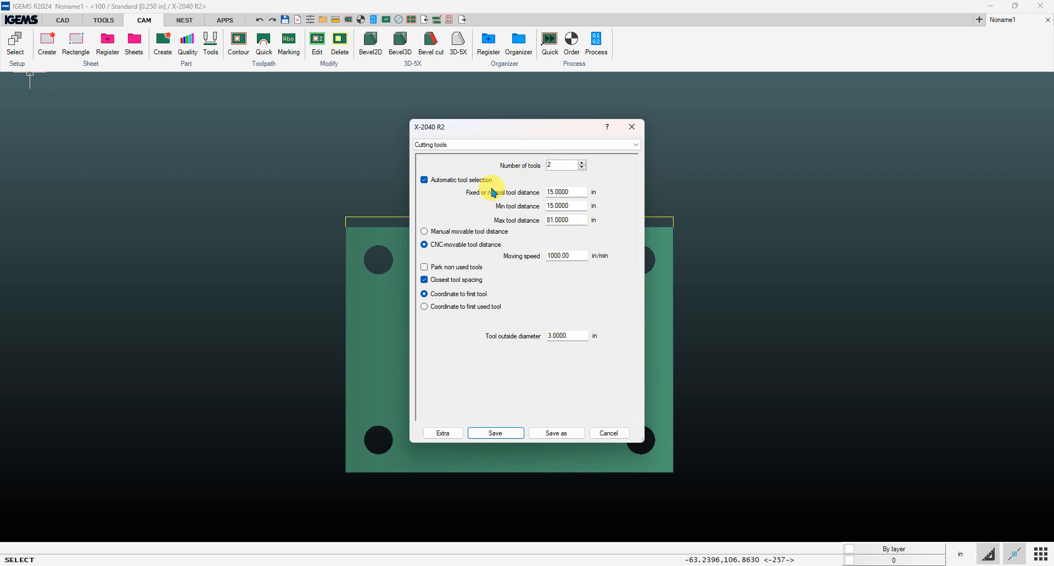
click(577, 191)
click(500, 433)
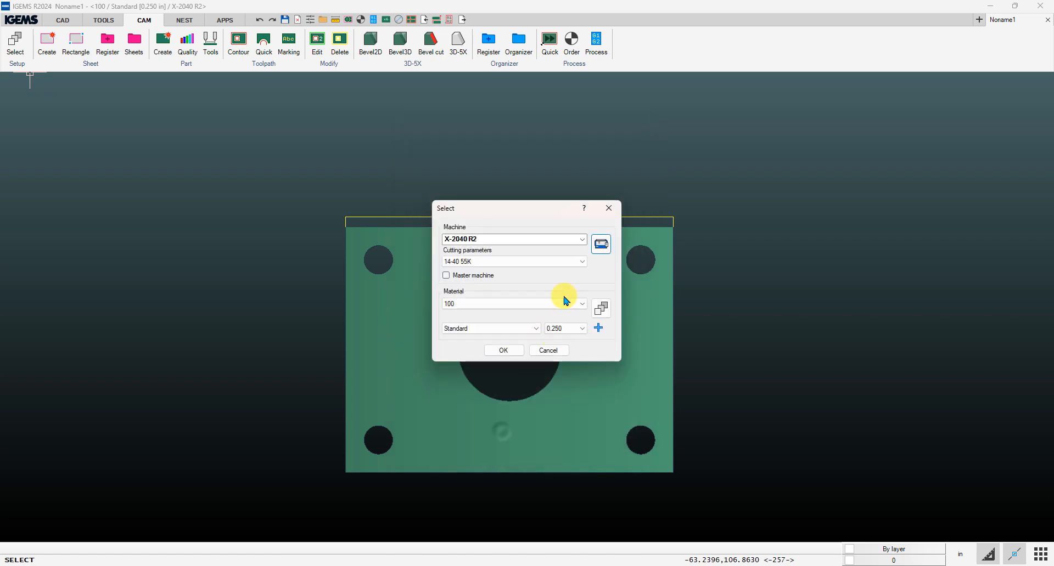
click(504, 349)
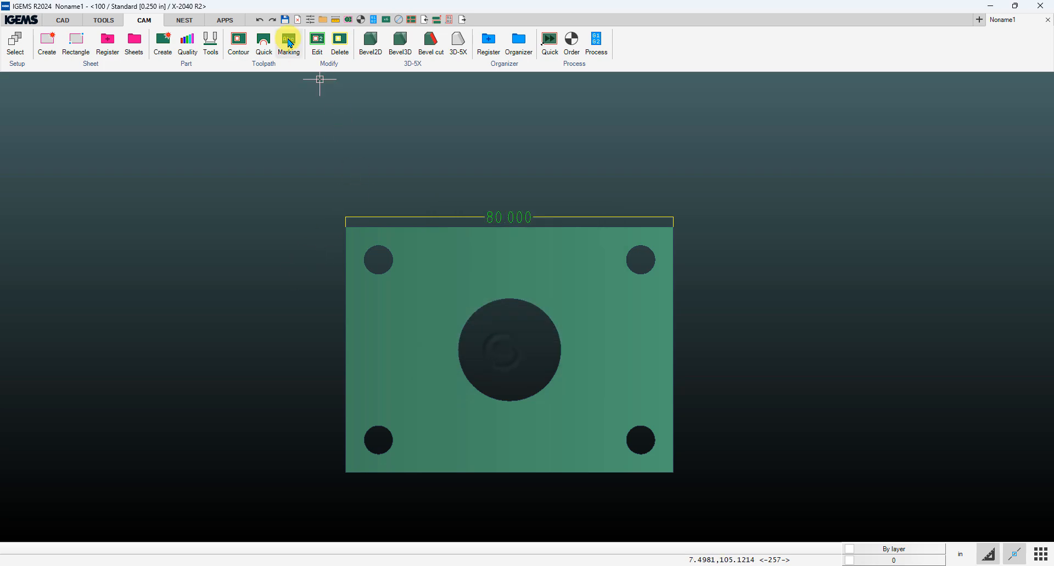
Generate contour toolpaths for the plate's outer edge and all its holes at once, using multi mode.
click(239, 42)
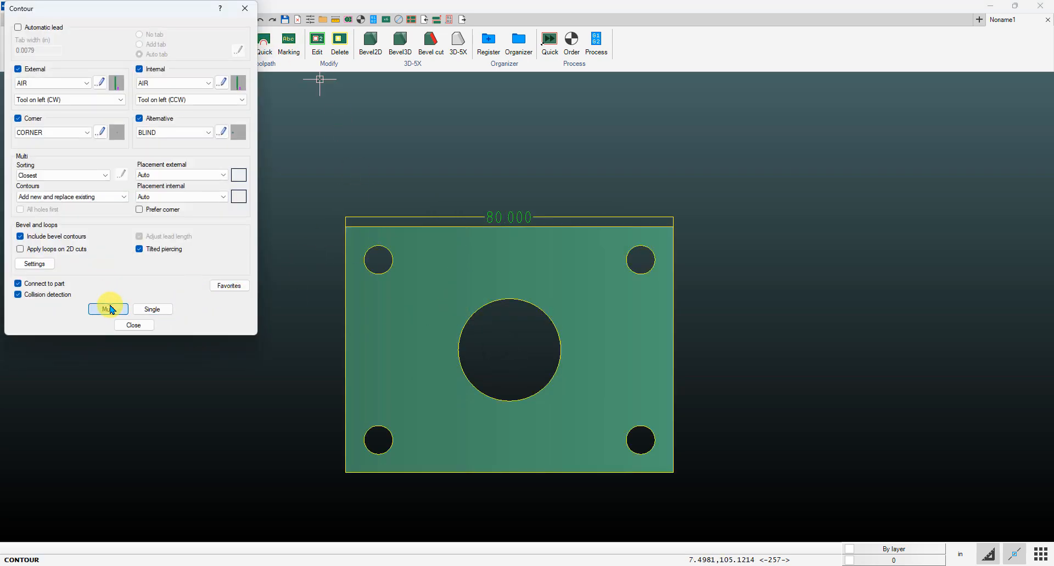
click(108, 310)
click(421, 407)
right_click(421, 408)
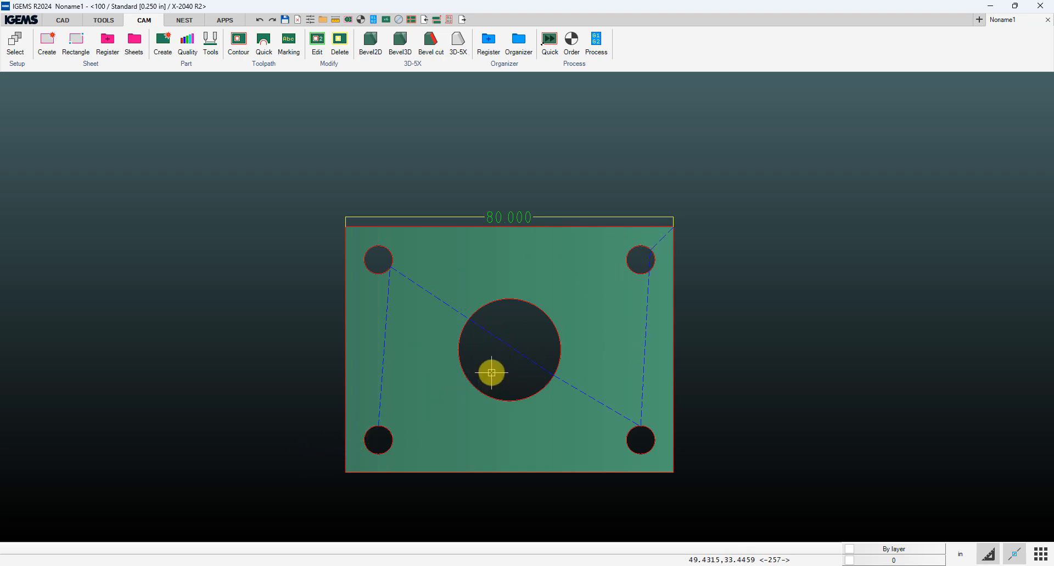
Try a part tool setup that cuts the plate with tools 1 and 2 at a 0.25 in part distance, and undo it.
middle_drag(492, 372, 410, 340)
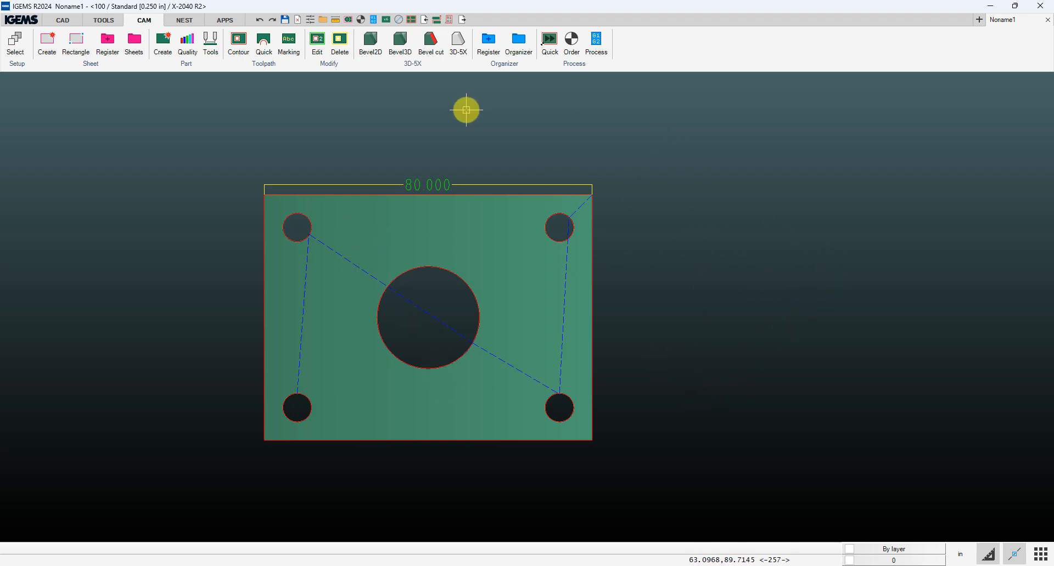
click(210, 44)
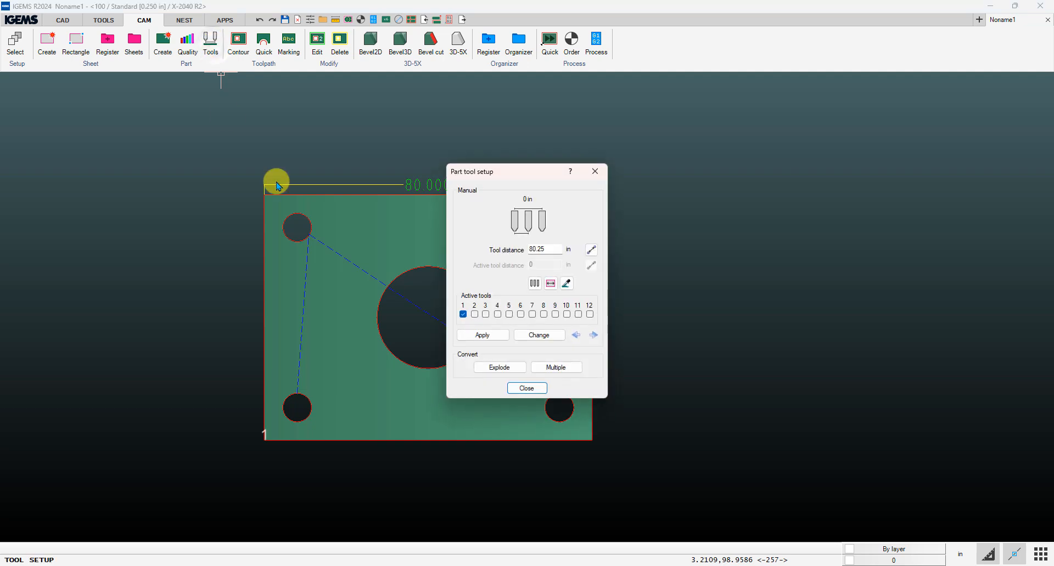
click(475, 315)
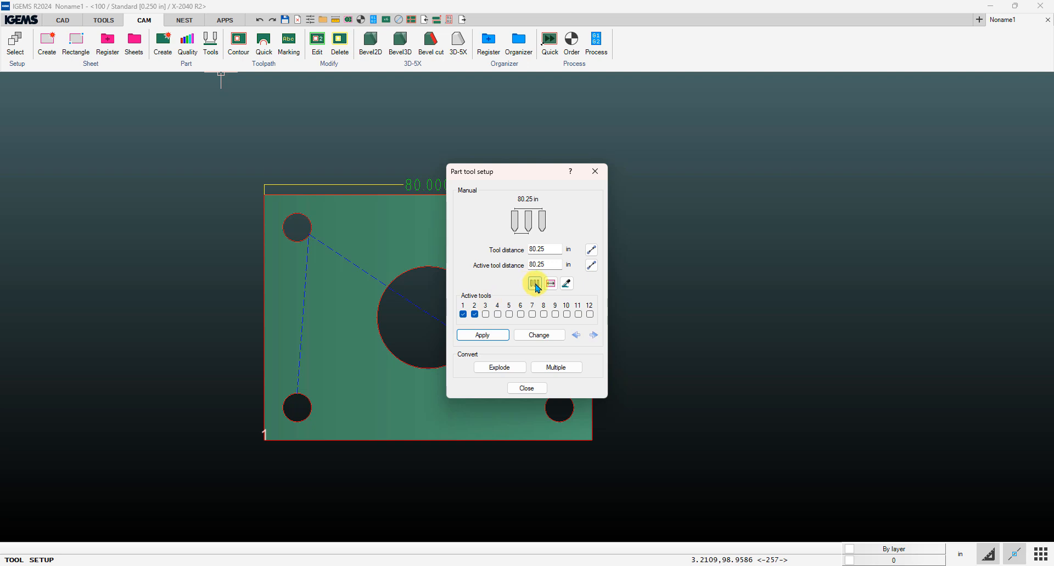
click(545, 251)
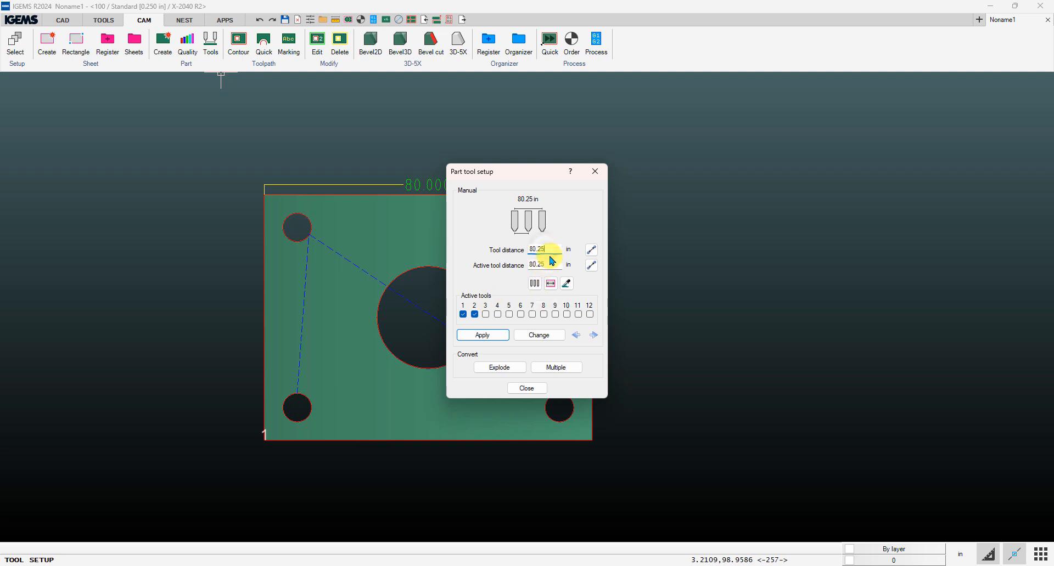
click(536, 285)
click(475, 293)
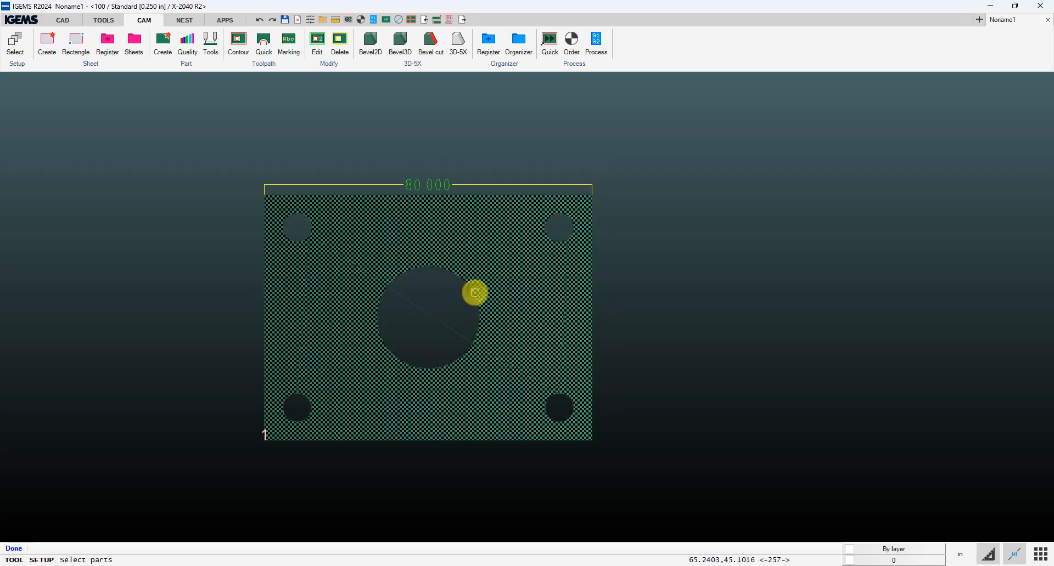
right_click(475, 293)
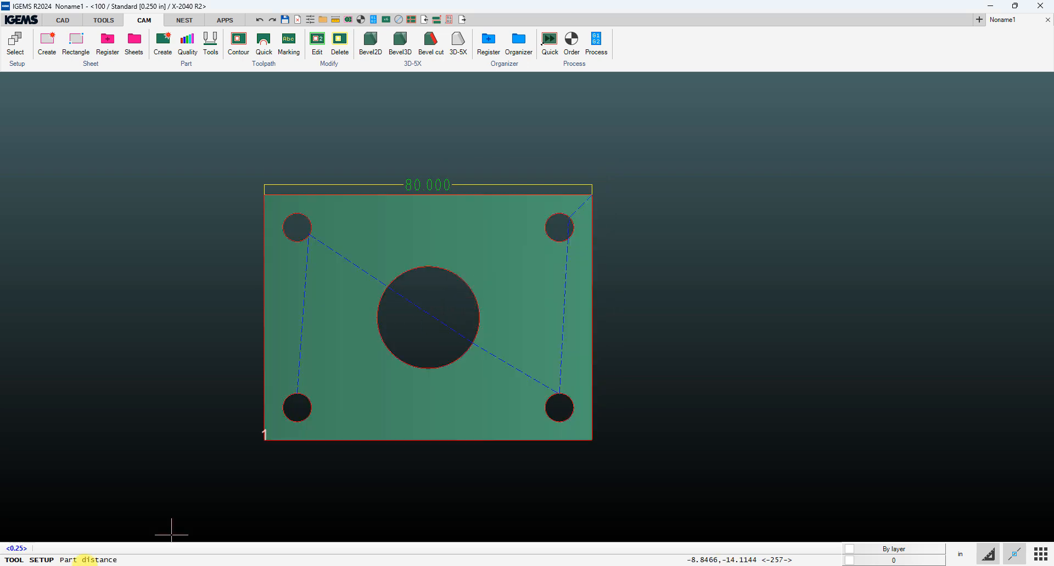
click(17, 548)
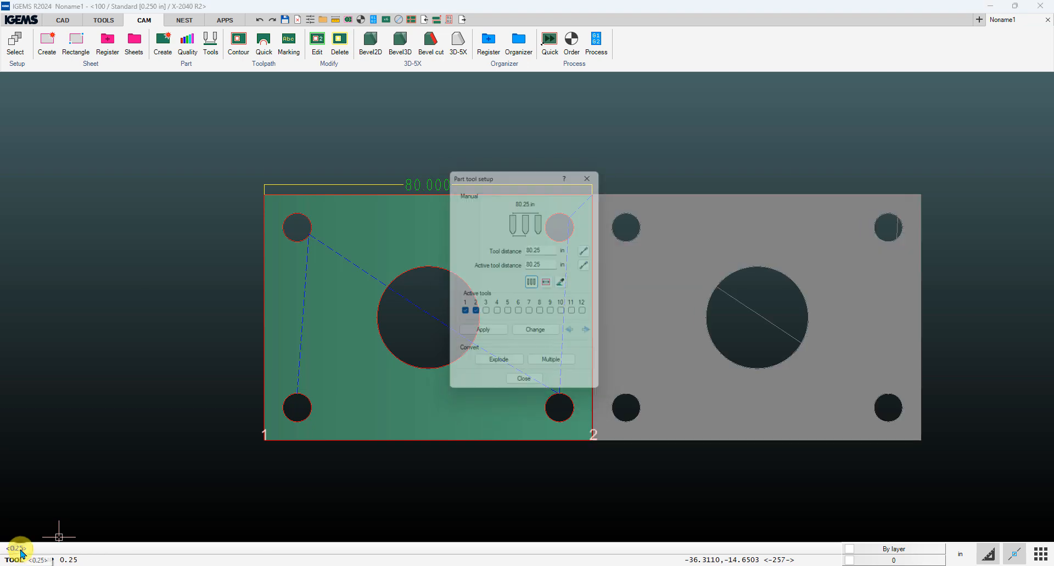
click(524, 388)
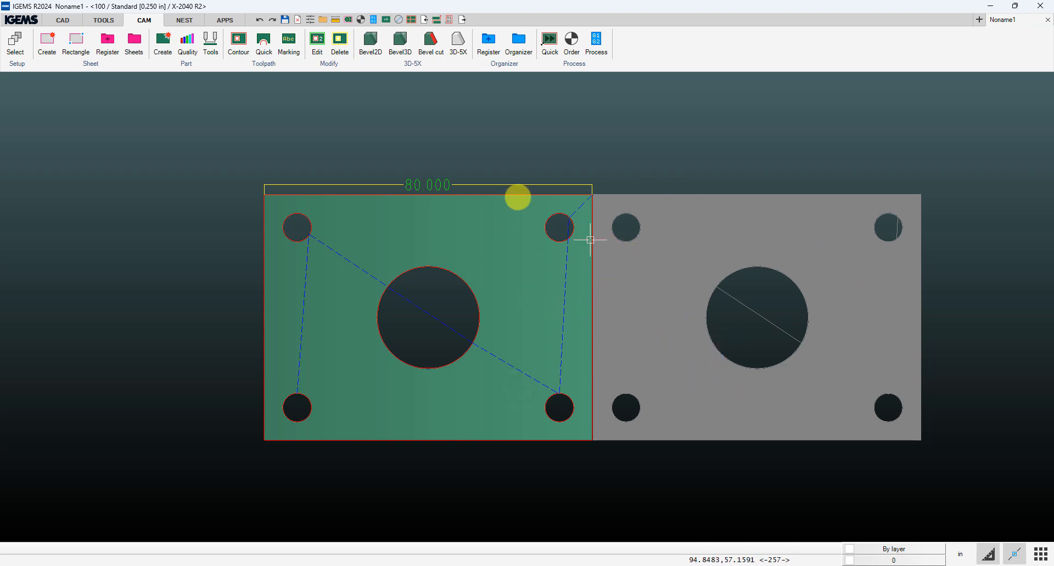
click(260, 20)
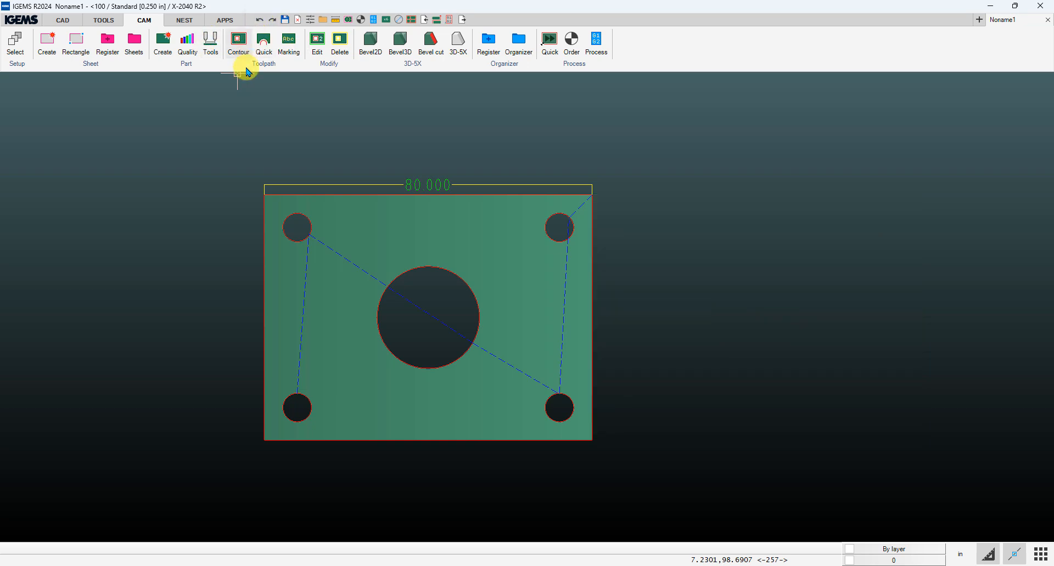
Delete the toolpaths of the two small holes on the plate's right side.
click(340, 41)
click(545, 394)
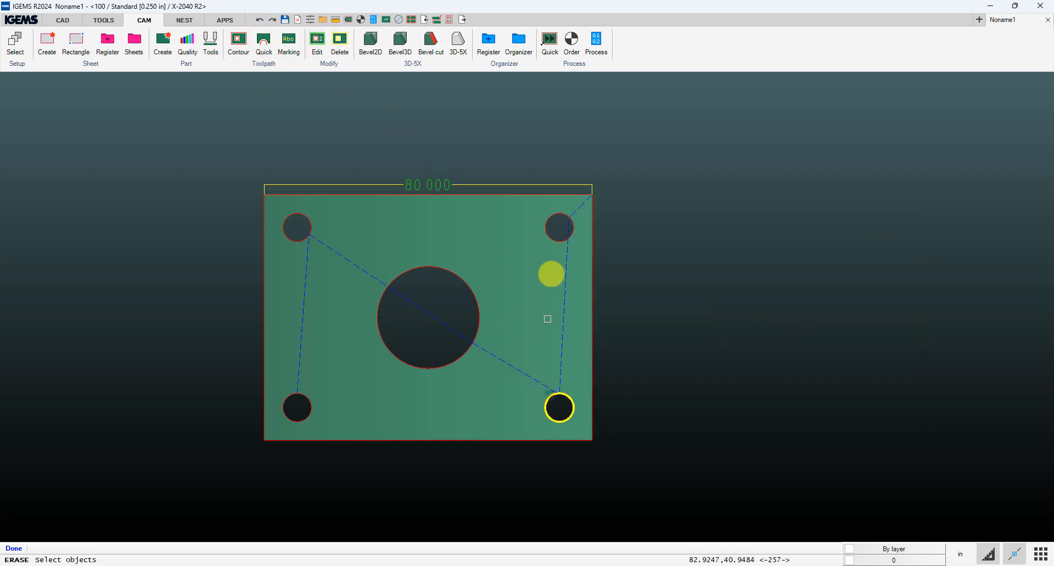
click(555, 239)
key(Return)
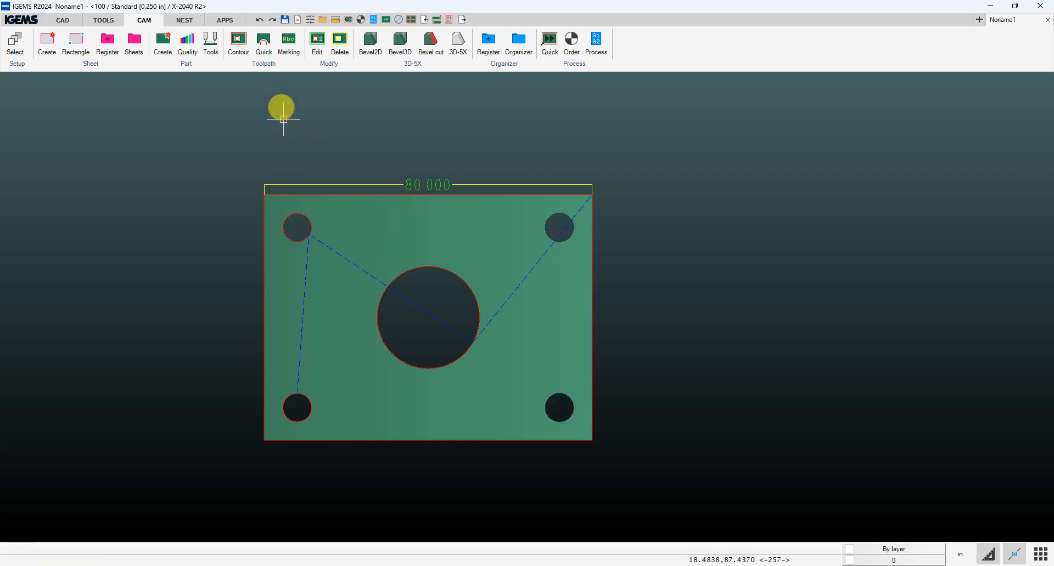
Open the toolpath tool setup for the two small left-hand holes and check which hole each listed toolpath belongs to.
click(268, 65)
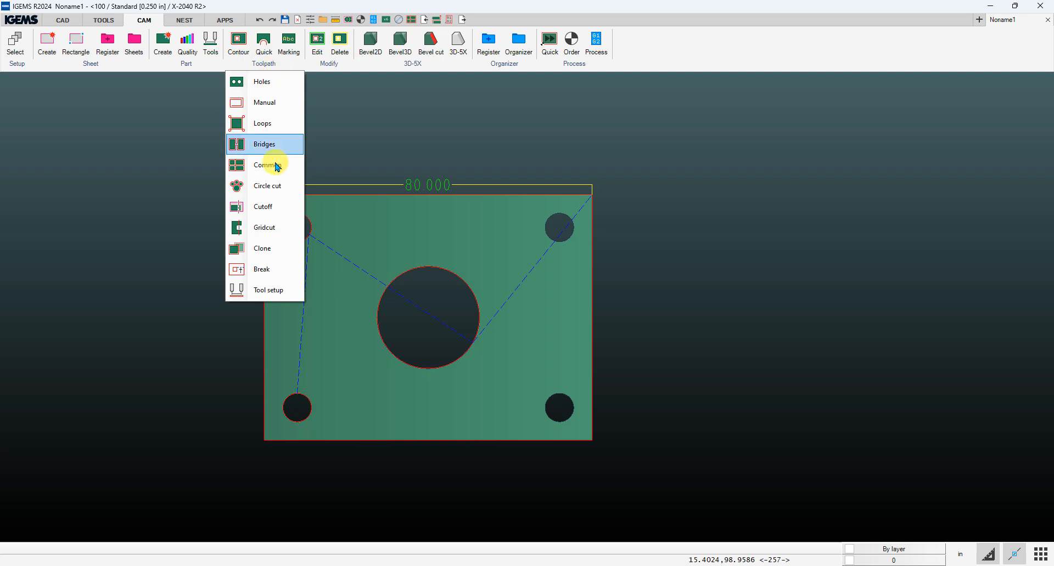
click(271, 294)
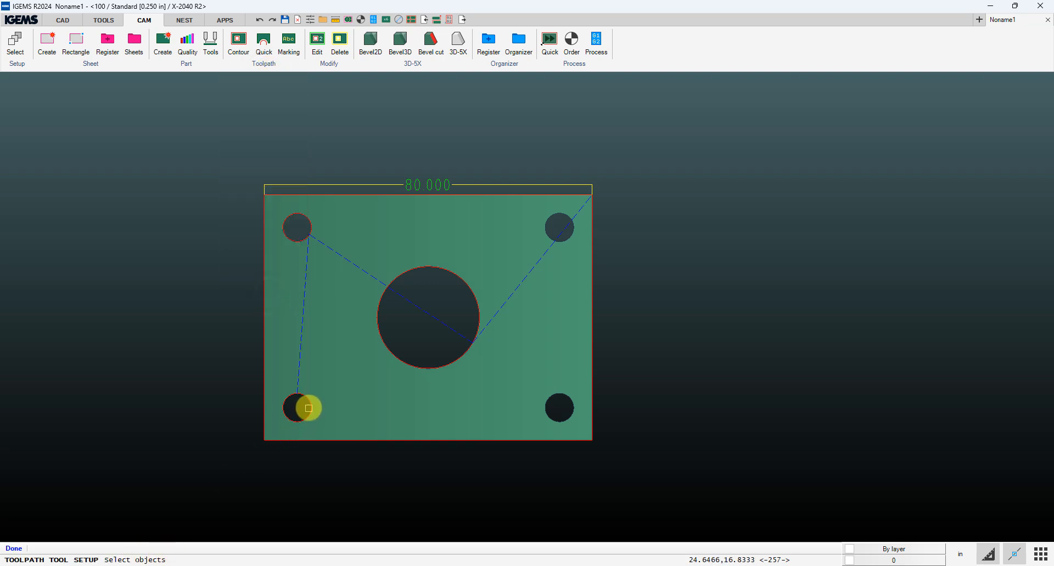
click(311, 405)
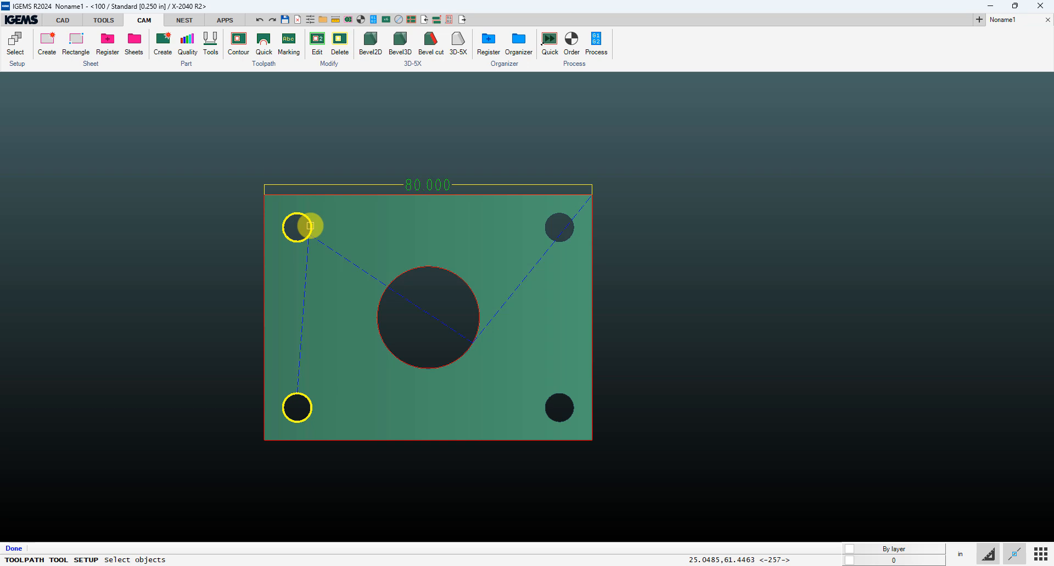
right_click(310, 225)
drag(339, 130, 736, 188)
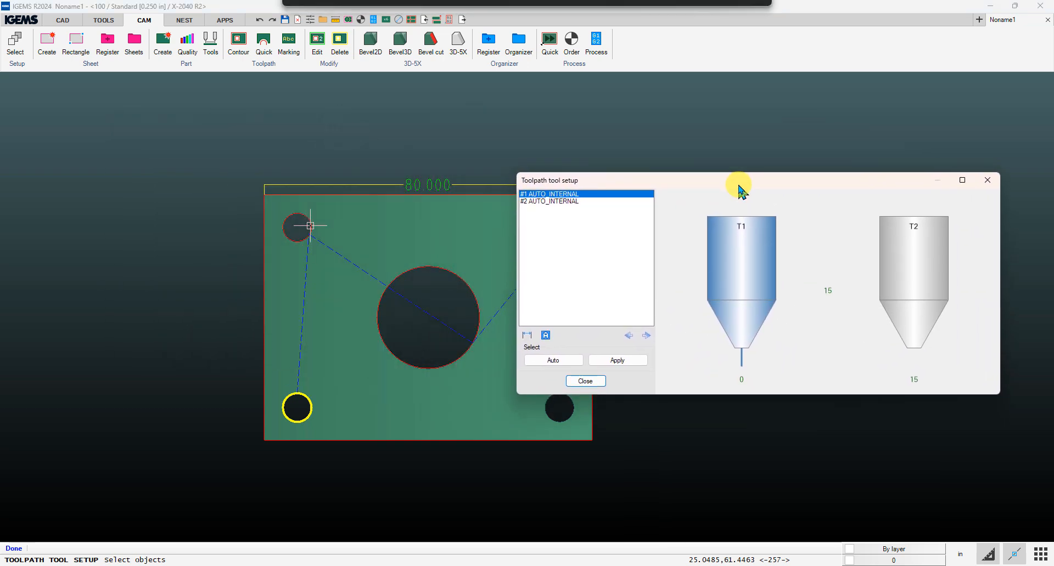
click(551, 202)
click(555, 194)
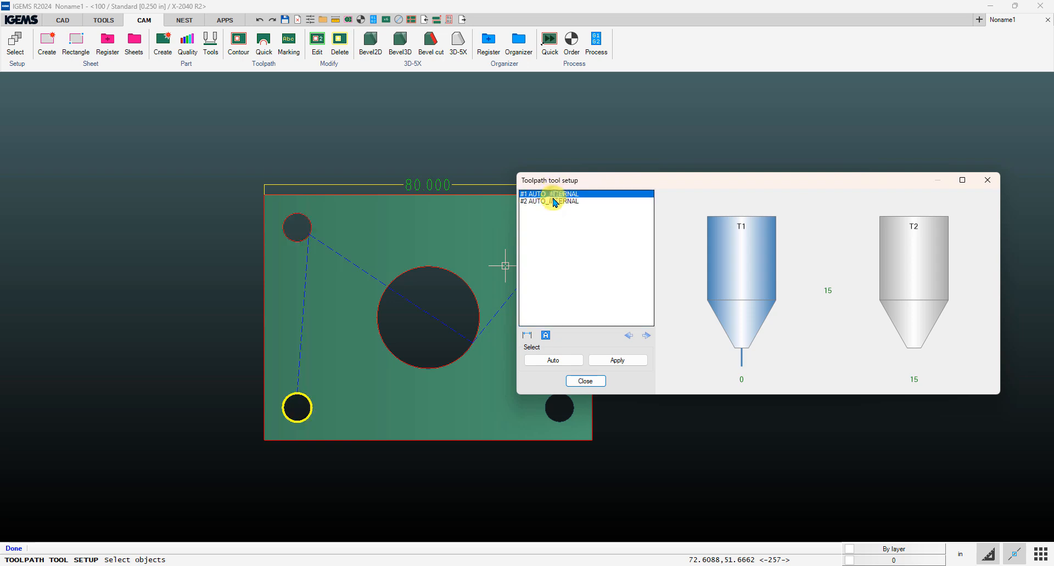
click(554, 201)
click(554, 194)
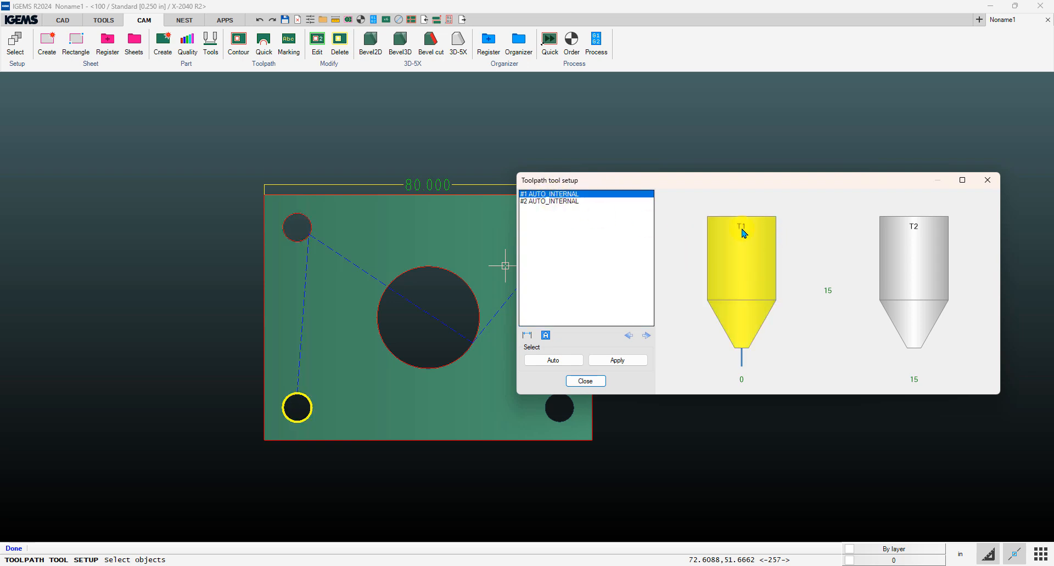
click(572, 202)
drag(590, 180, 653, 151)
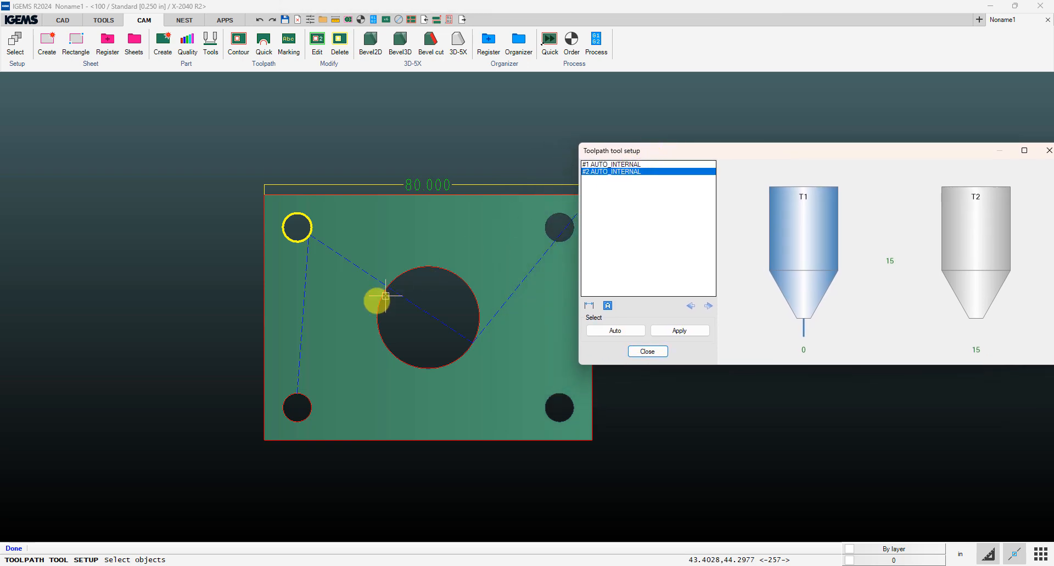
Assign tool T2 to the lower-left hole's toolpath and set a 64 in tool distance by picking matching points on the two lower holes.
click(615, 165)
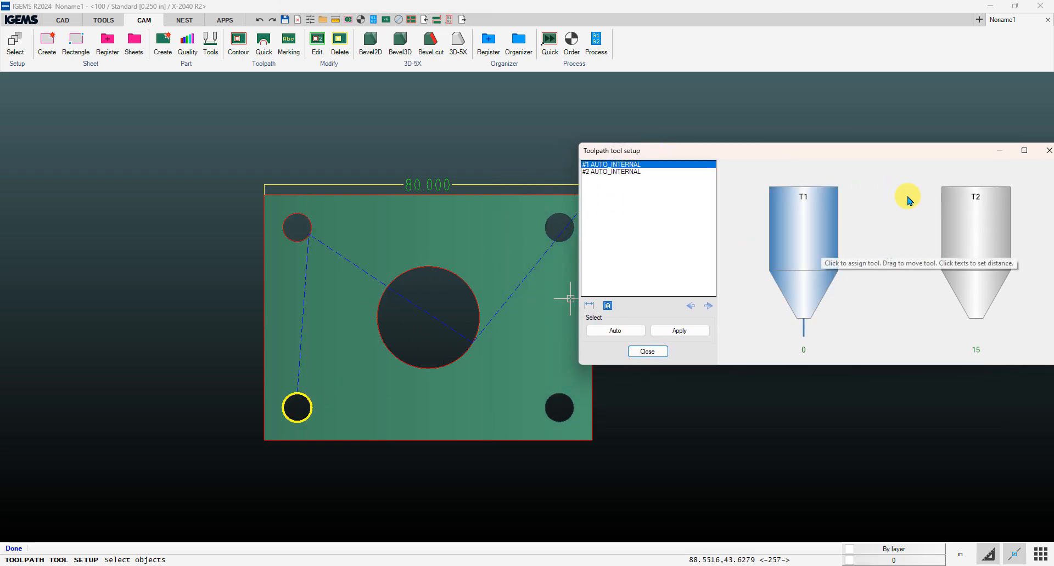
click(979, 234)
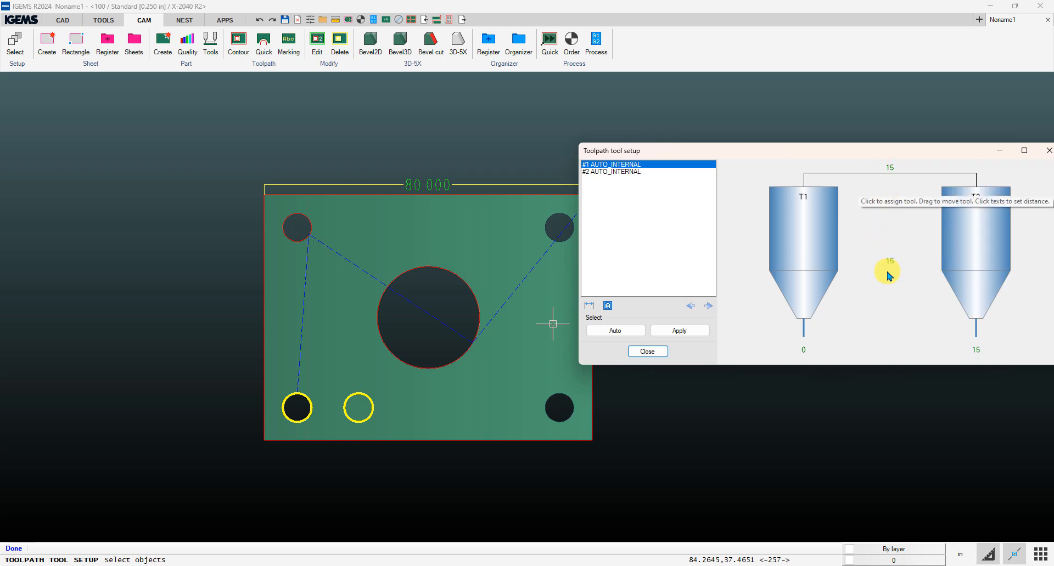
click(893, 169)
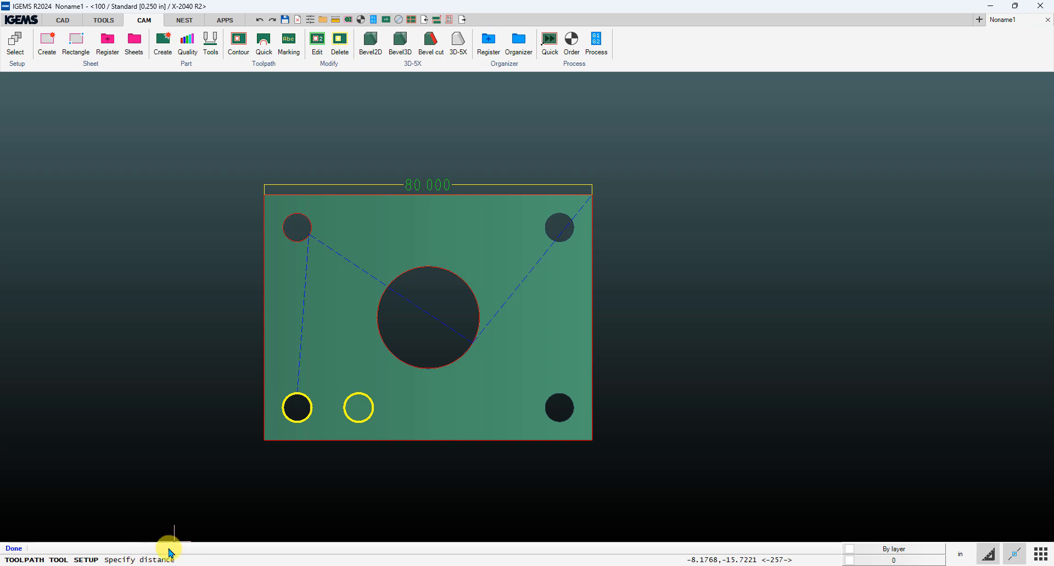
click(301, 422)
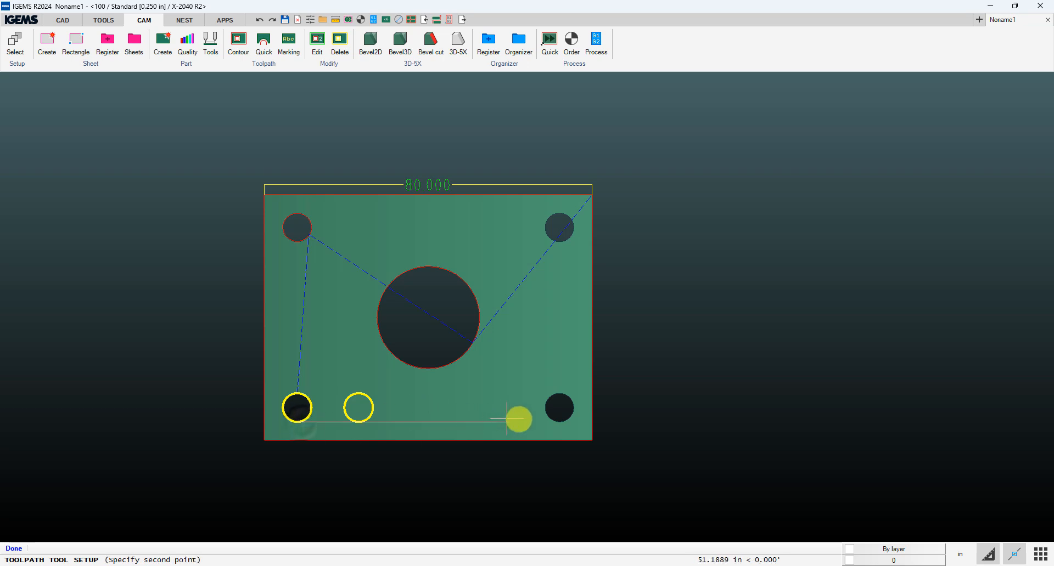
click(558, 422)
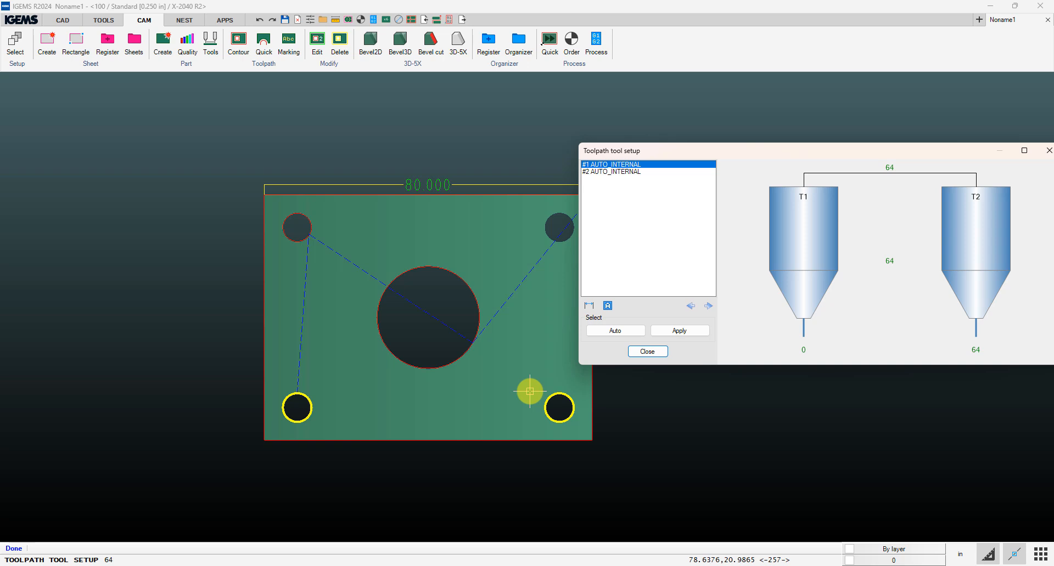
Assign tool T2 to the upper-left hole's toolpath, set its tool distance by picking matching points on the two upper holes, and close the setup.
click(606, 172)
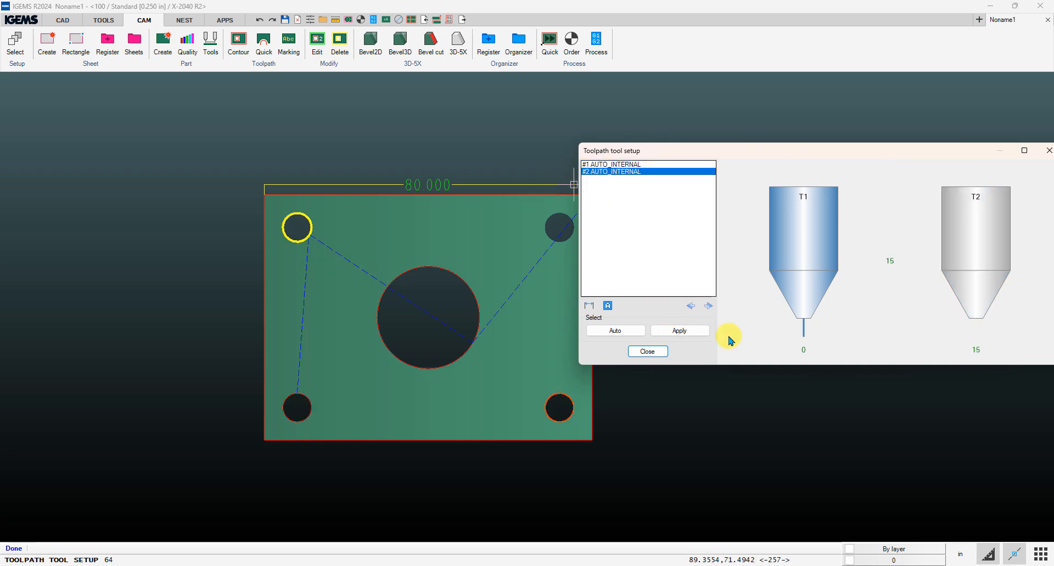
click(982, 240)
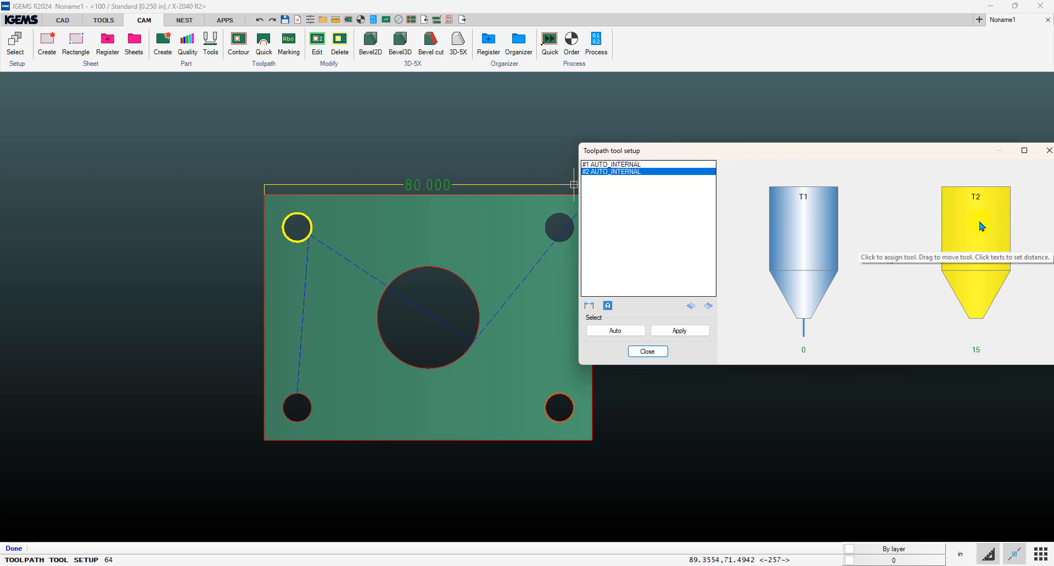
click(982, 227)
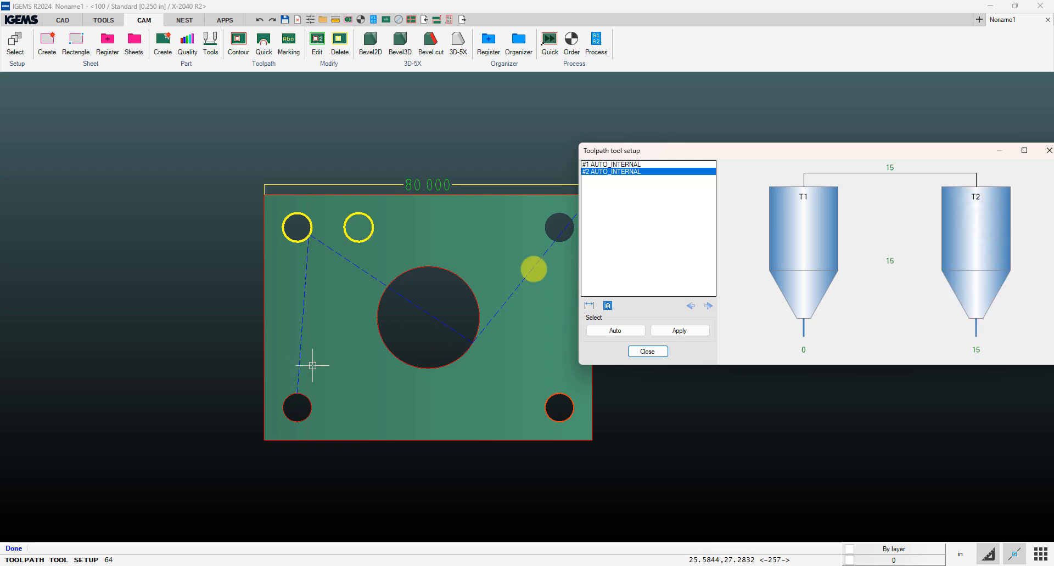
click(893, 265)
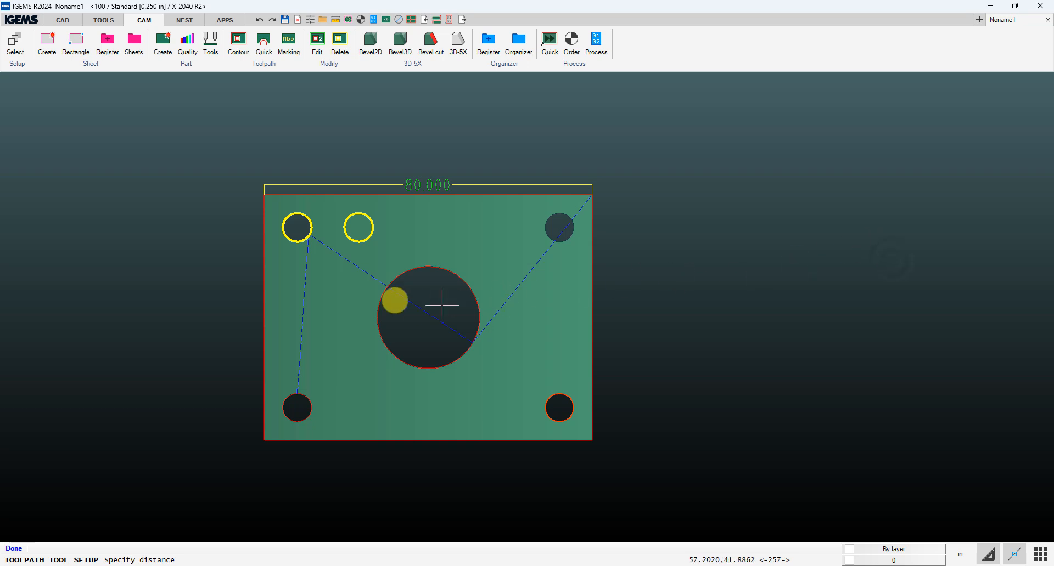
click(301, 243)
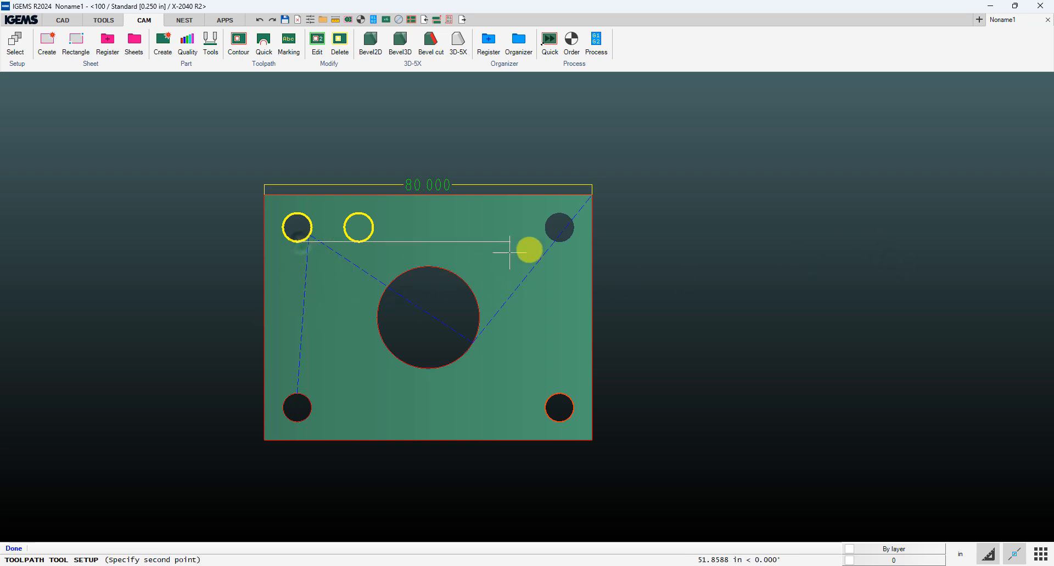
click(558, 242)
click(647, 353)
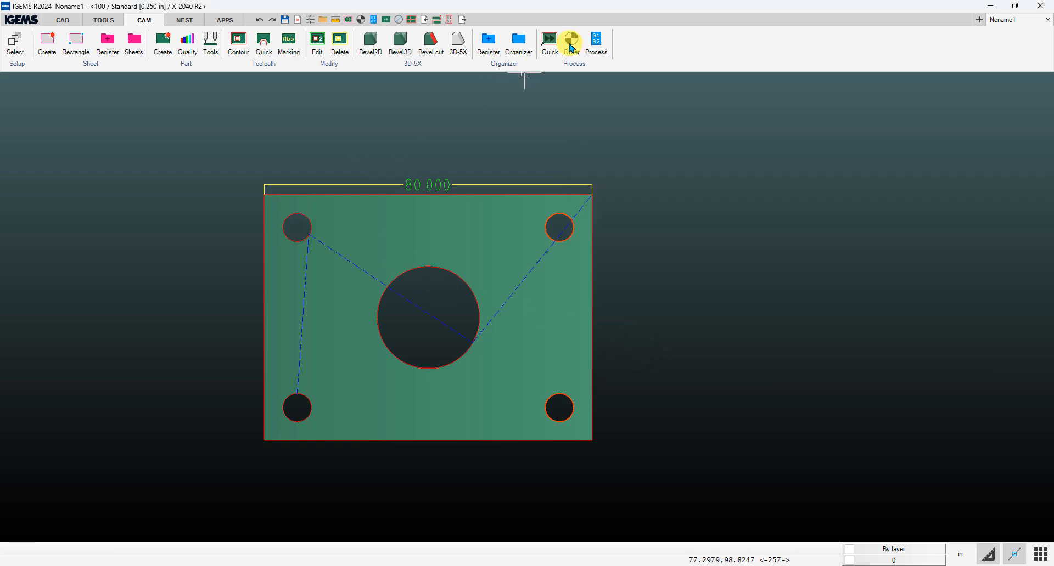
Process the plate, open its 2D simulation and go to the program line that sets the 64 in tool spacing.
click(600, 39)
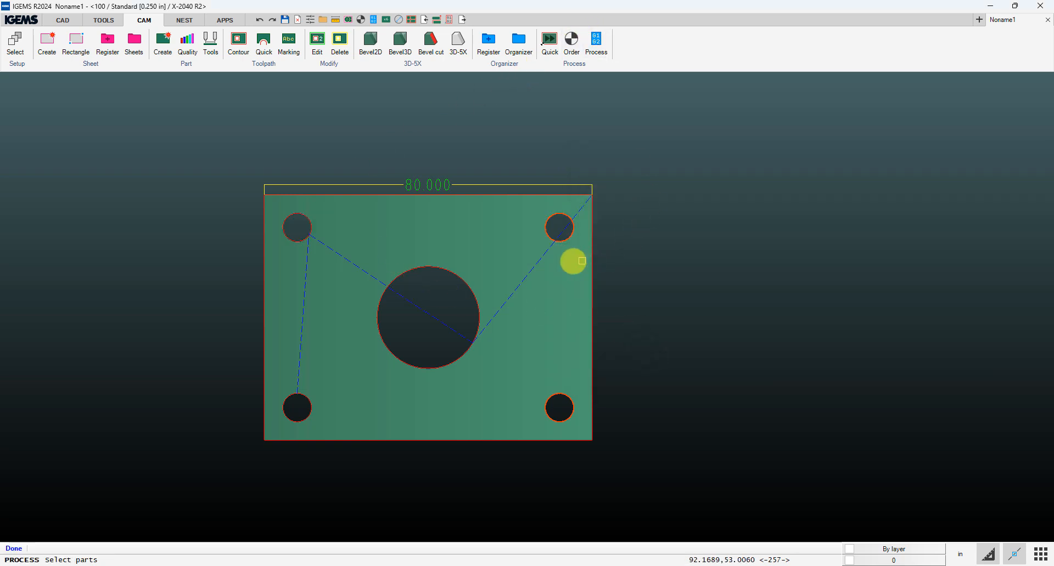
click(592, 252)
click(592, 252)
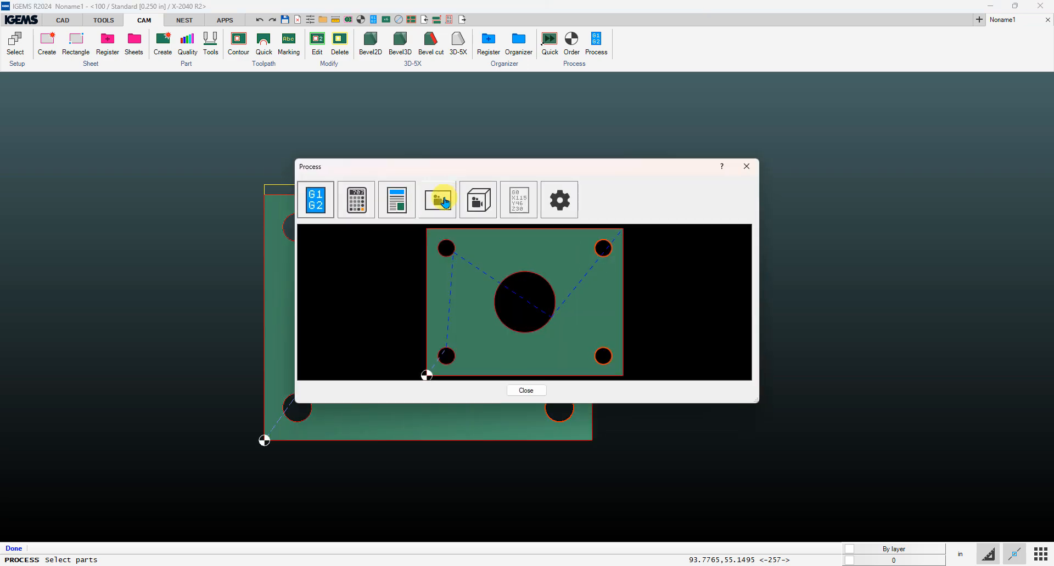
click(445, 202)
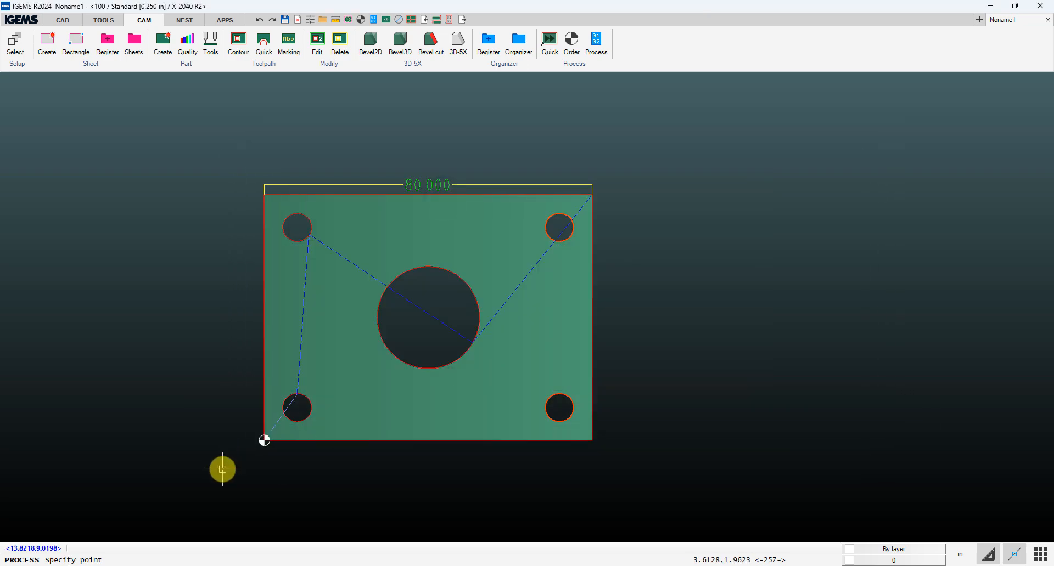
click(18, 270)
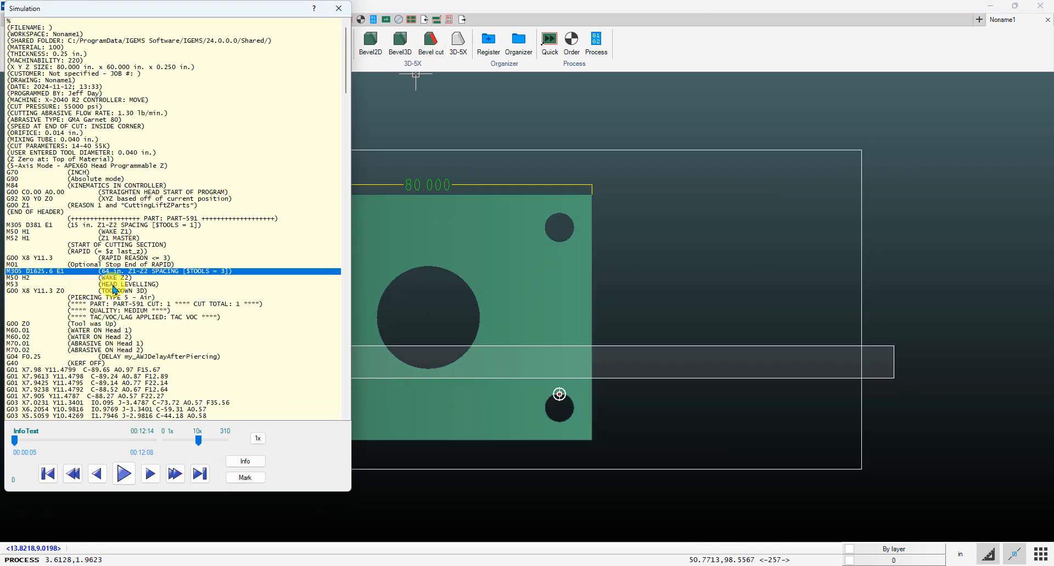
middle_drag(475, 171, 618, 164)
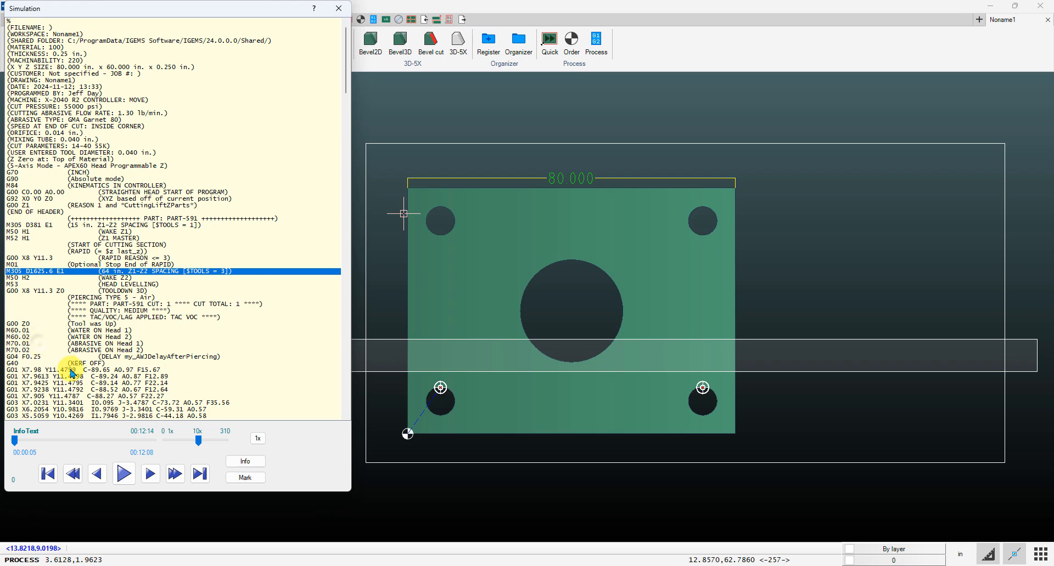
Play the simulation, check the tool spacing command before the large centre hole, play the rest and close the simulation and process windows.
click(130, 475)
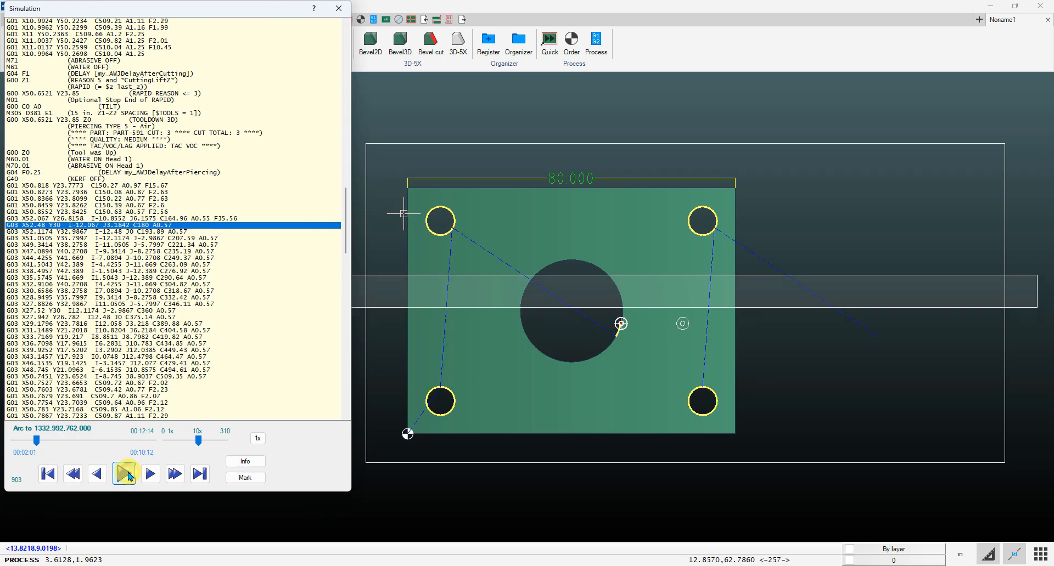
click(124, 474)
click(71, 184)
click(81, 113)
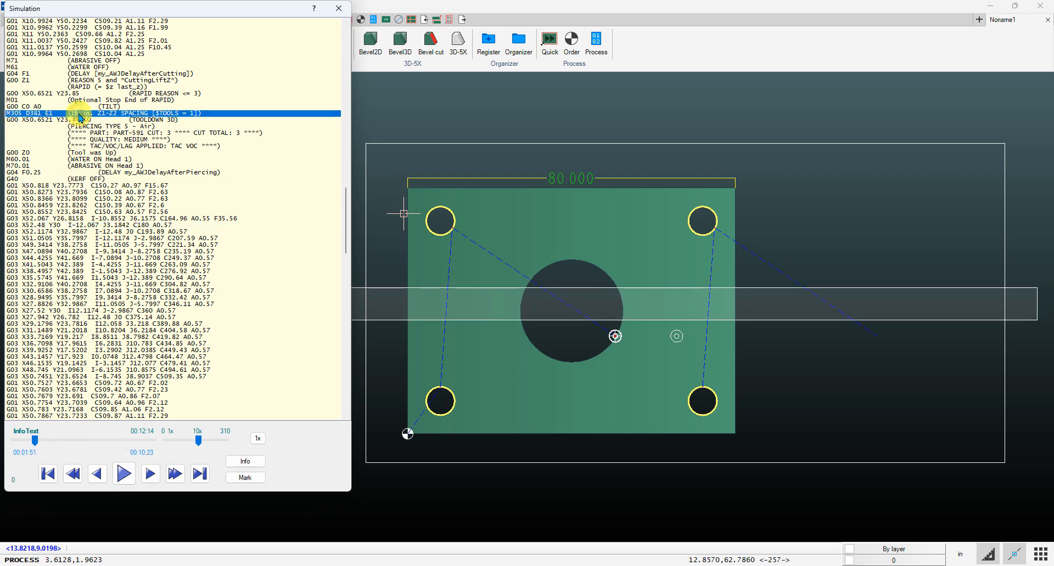
click(59, 192)
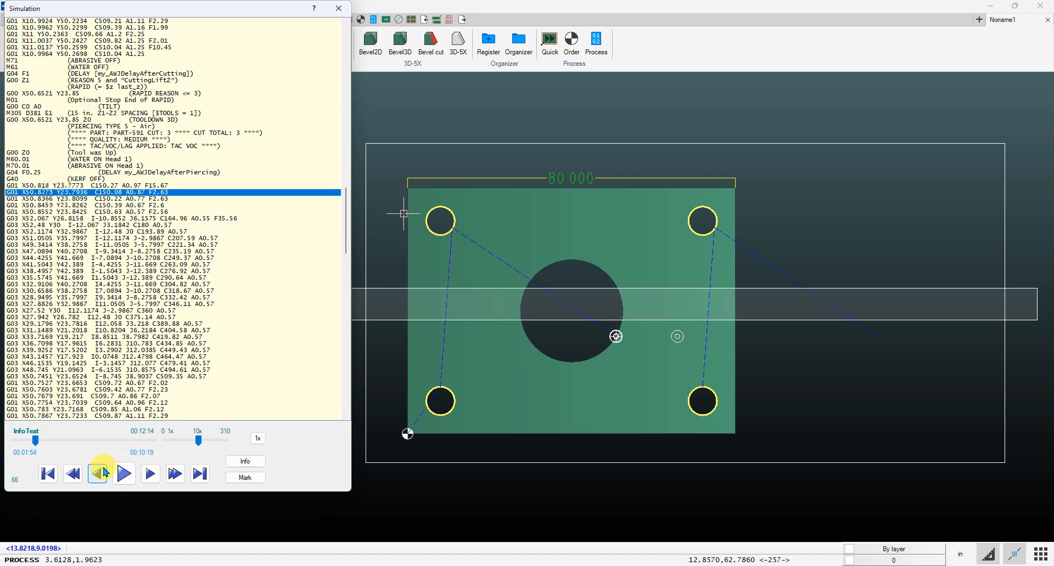
click(124, 475)
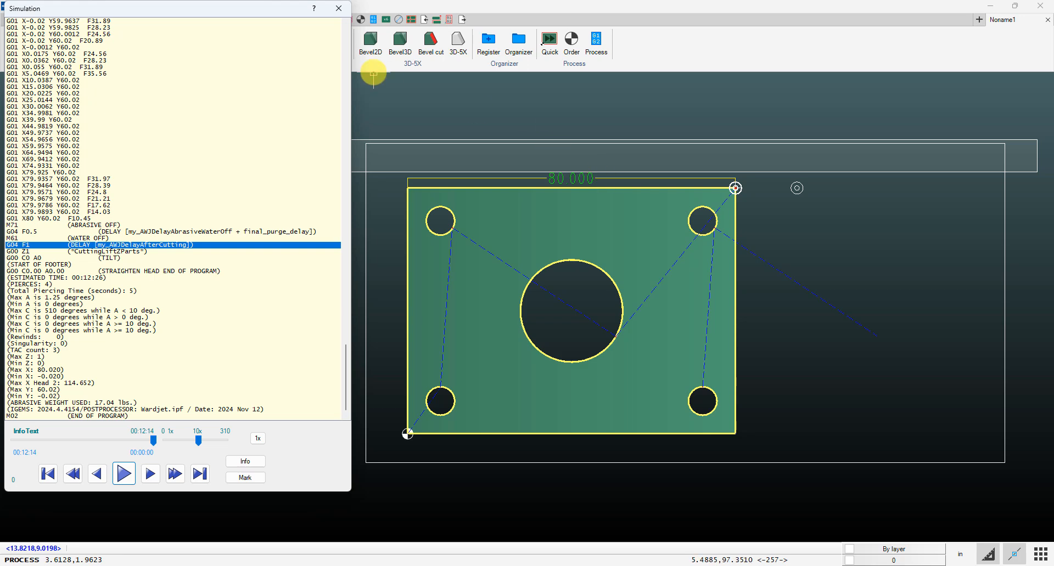
click(341, 9)
click(519, 392)
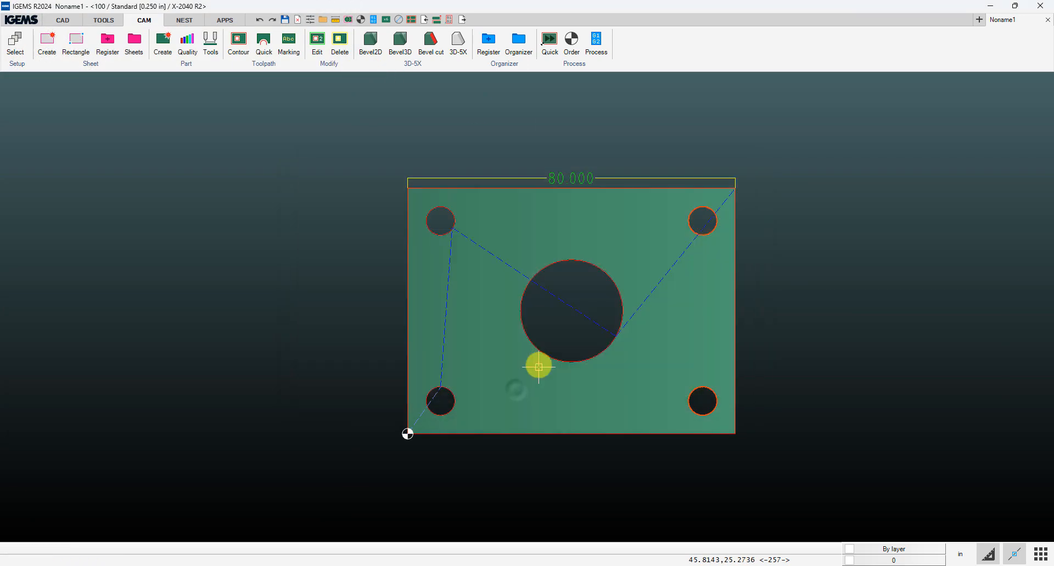
Delete the toolpath around the plate's outer contour.
click(347, 45)
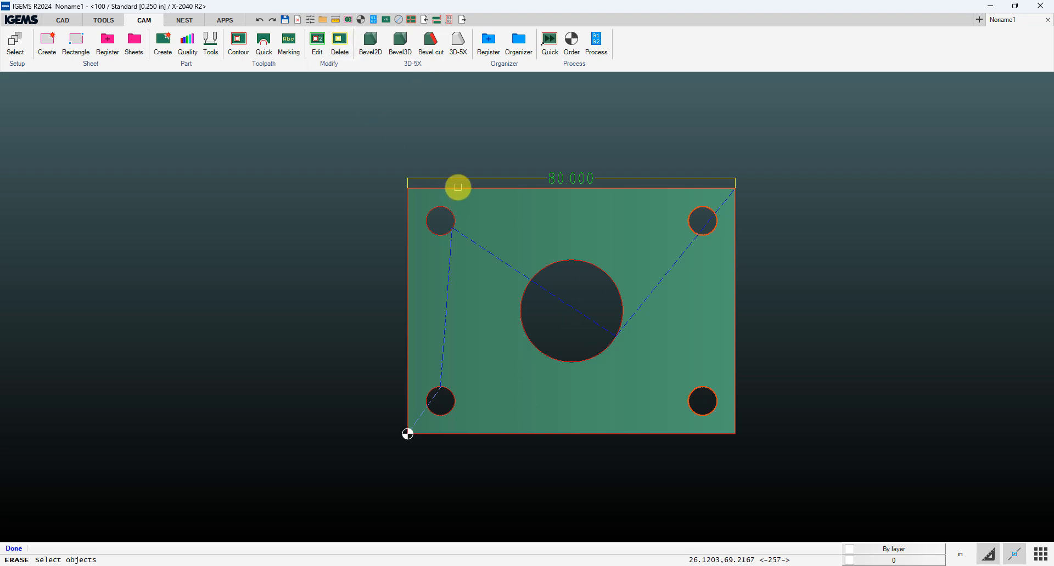
click(459, 187)
right_click(458, 188)
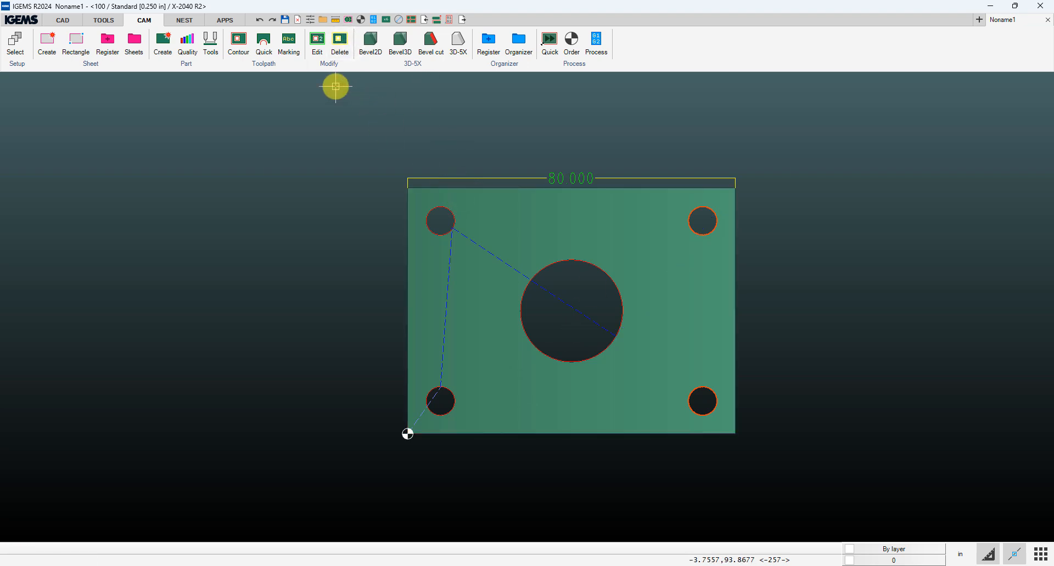
Create a single Quick toolpath along the plate's left edge from the lower-left to the upper-left corner, on the outer side.
click(264, 48)
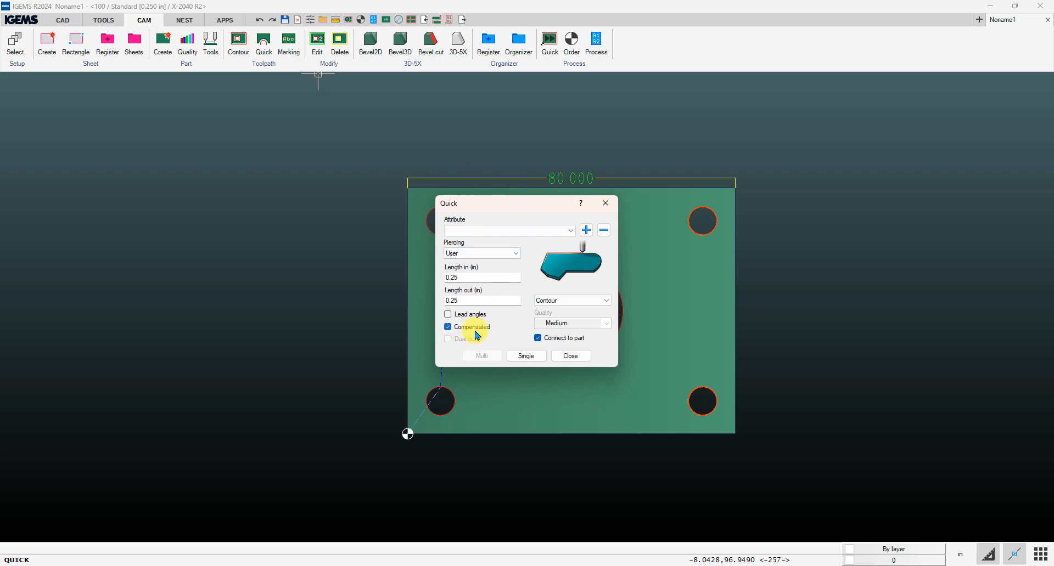
click(522, 357)
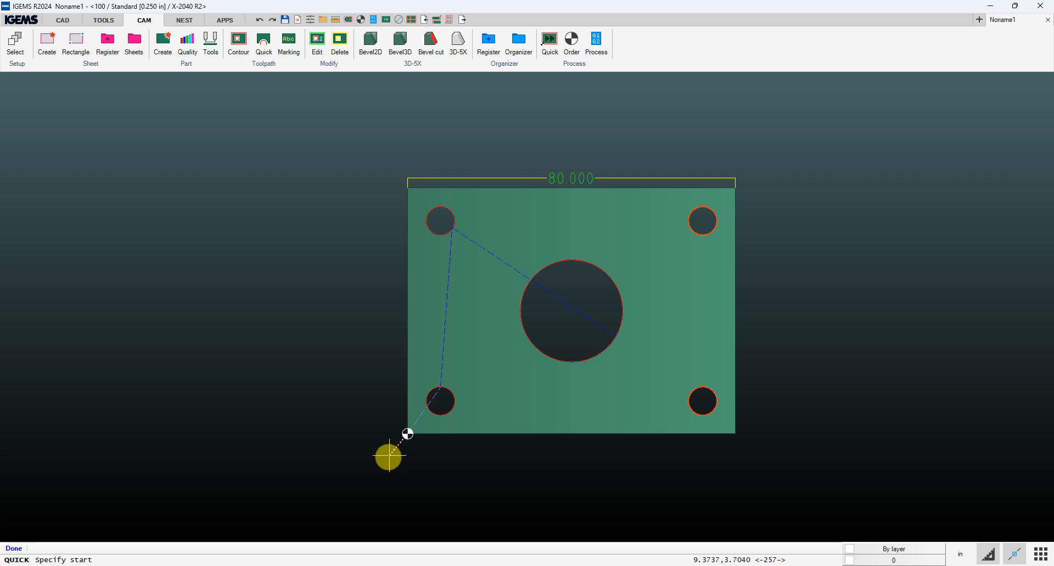
click(393, 461)
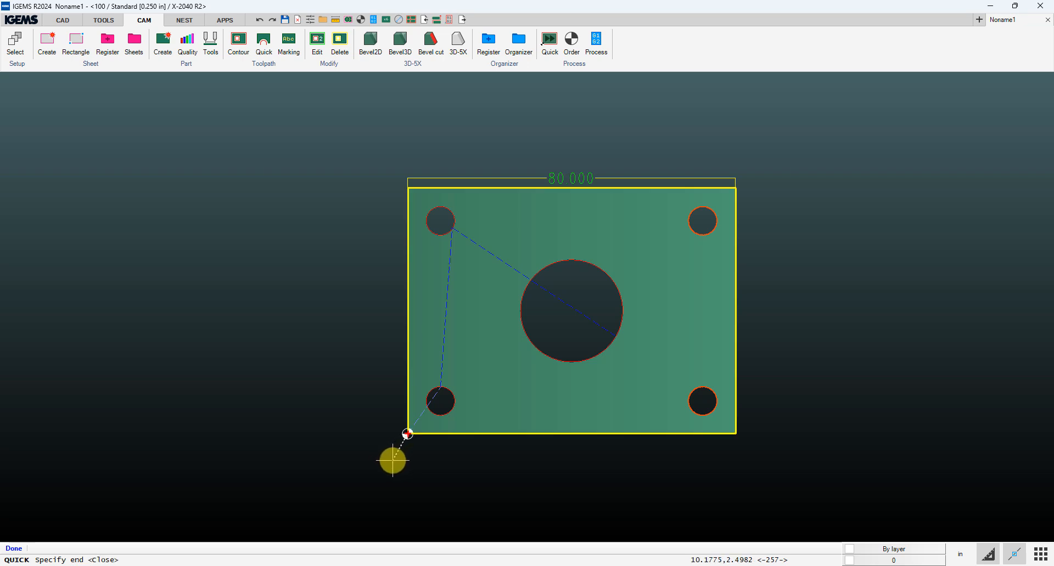
click(378, 144)
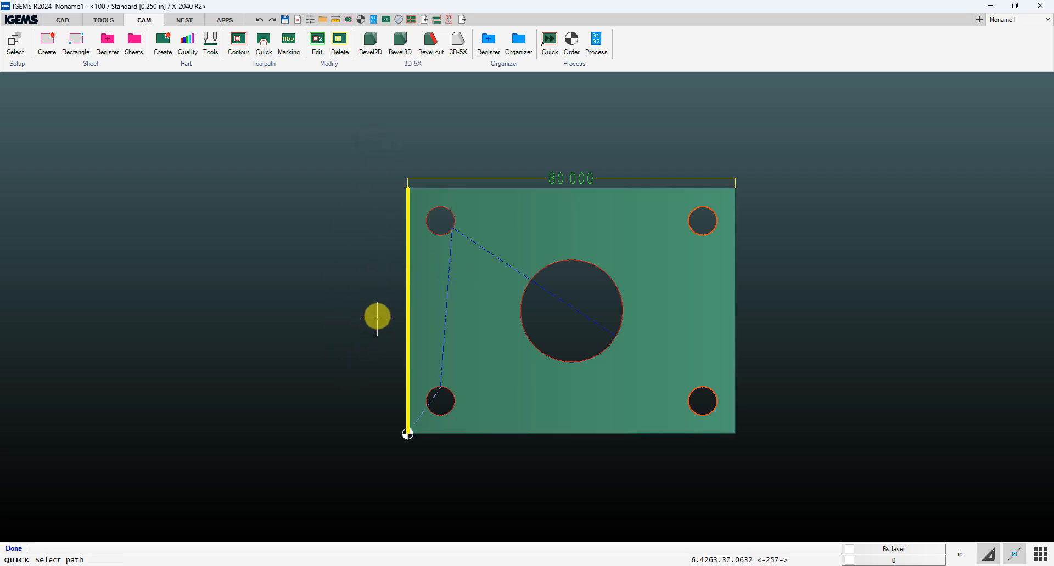
click(367, 299)
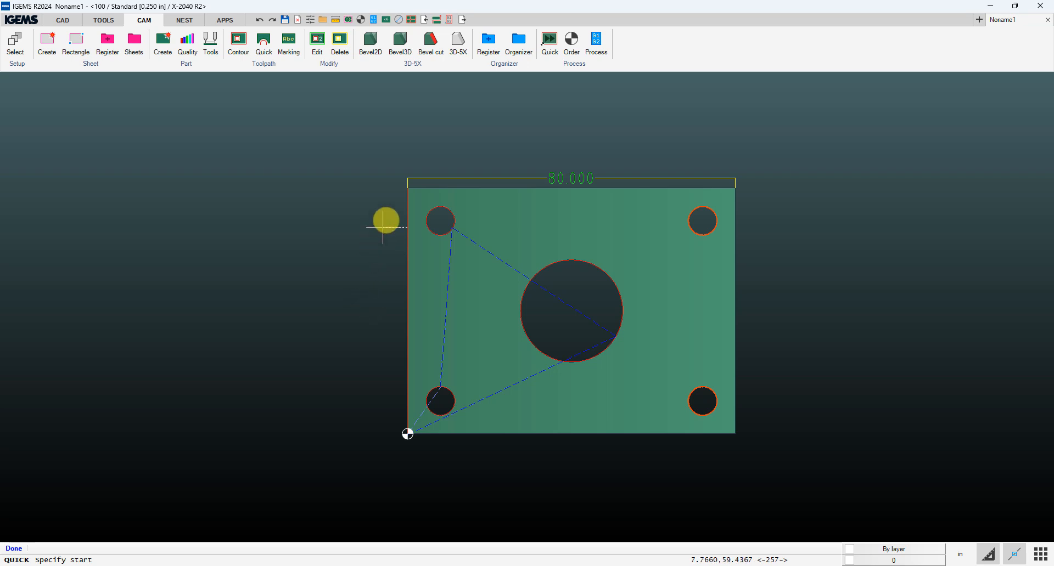
right_click(376, 282)
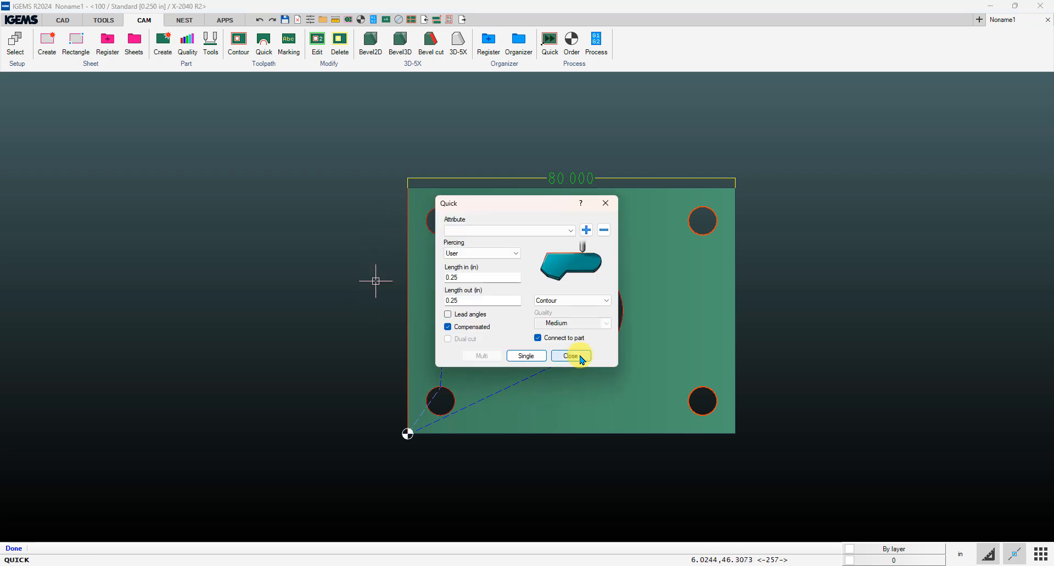
click(581, 360)
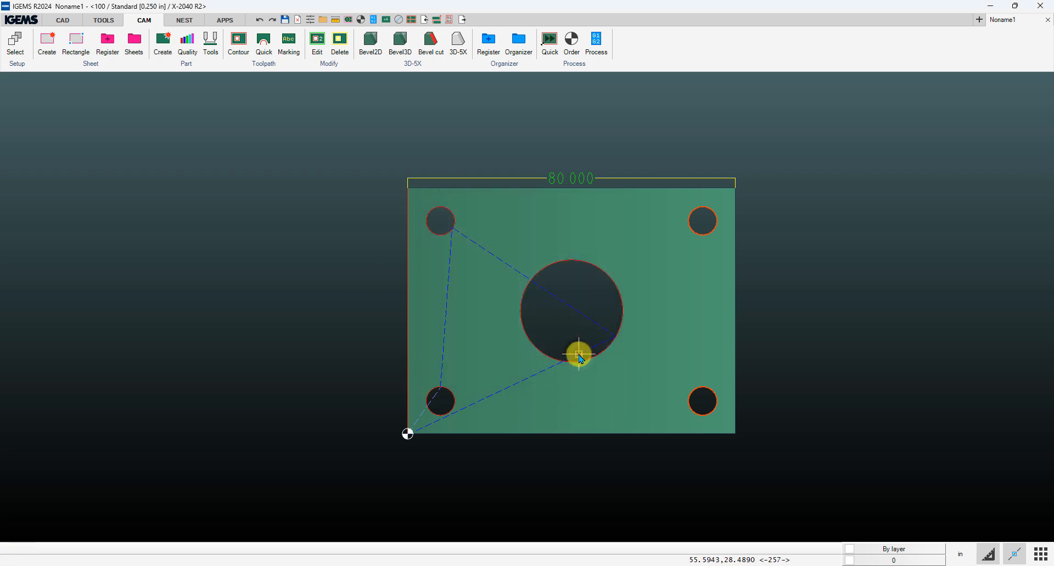
Assign tool T2 to the left-edge toolpath and set an 80 in tool distance by picking the plate's two upper corners.
click(271, 67)
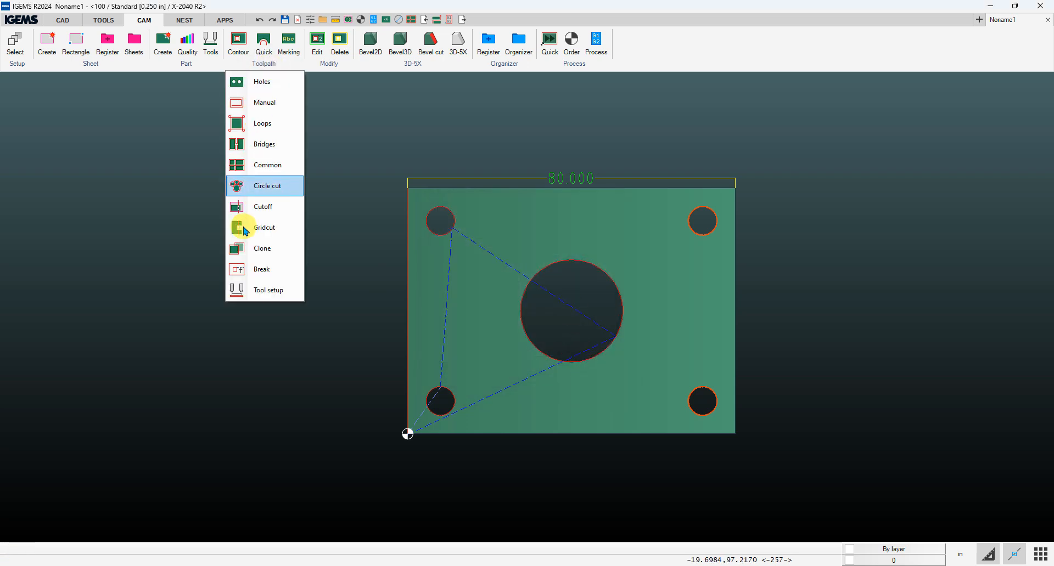
click(255, 291)
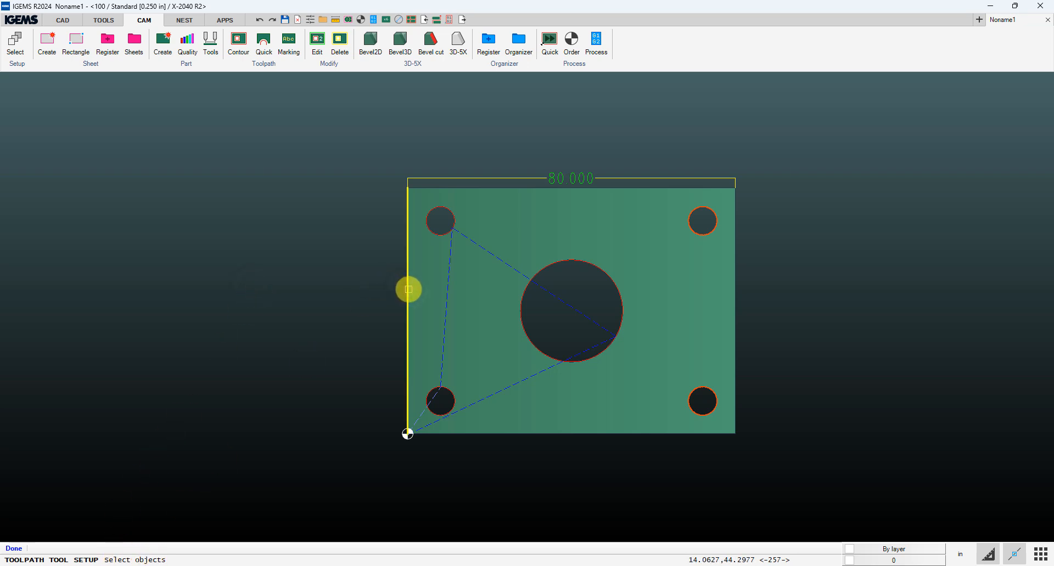
click(408, 290)
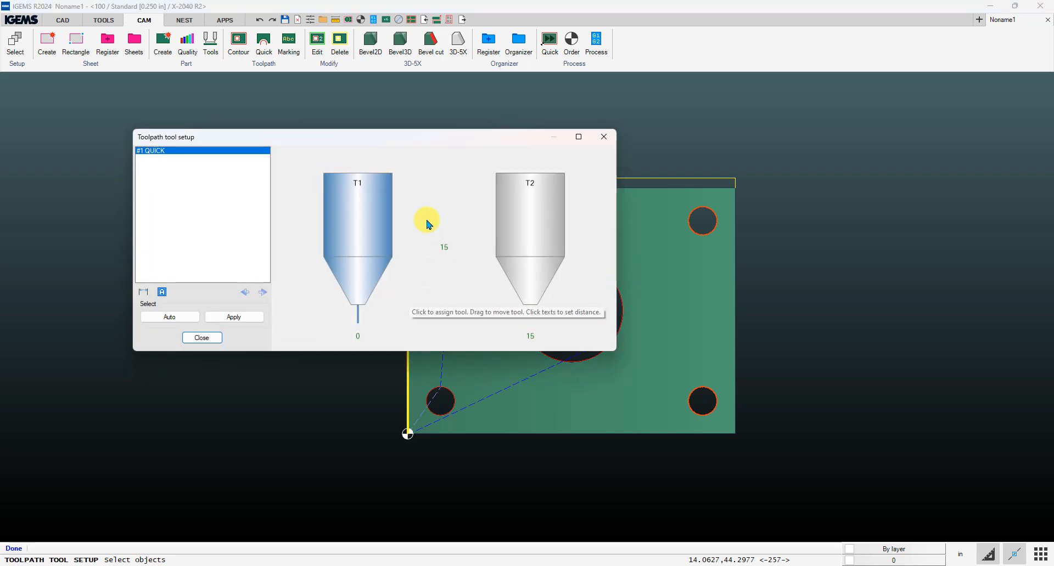
drag(419, 144, 768, 265)
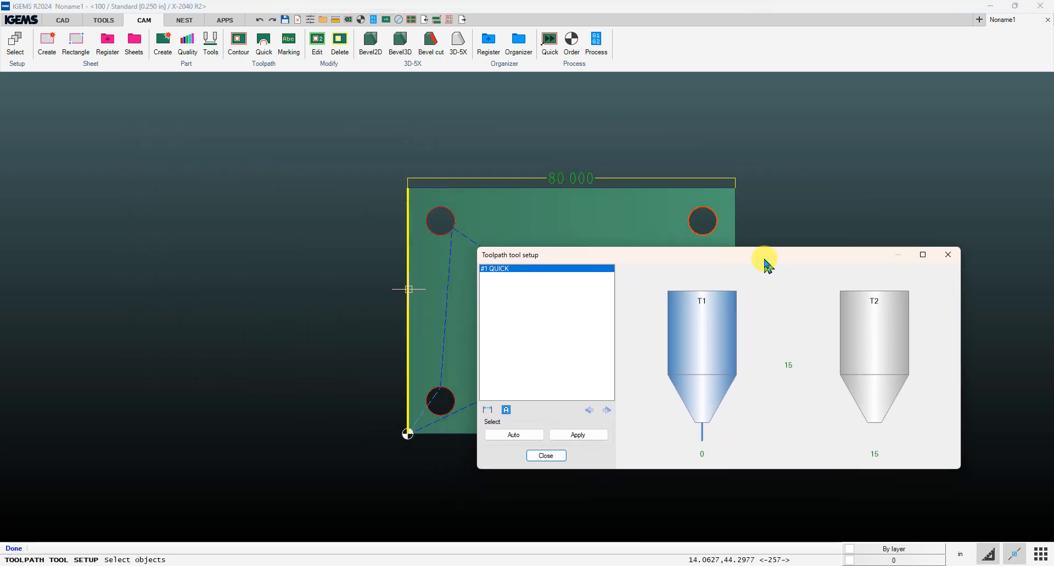
click(866, 337)
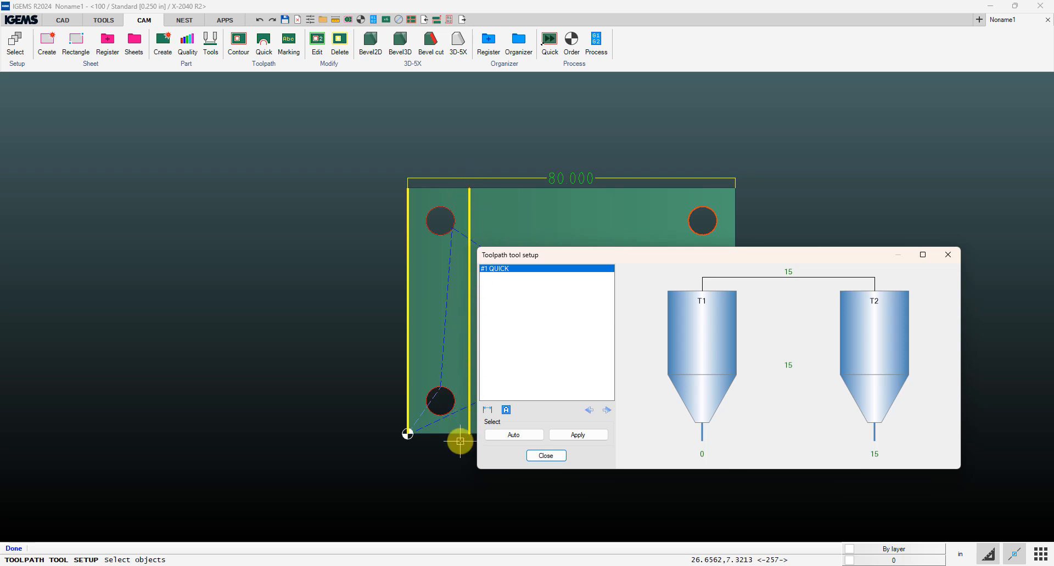
click(790, 367)
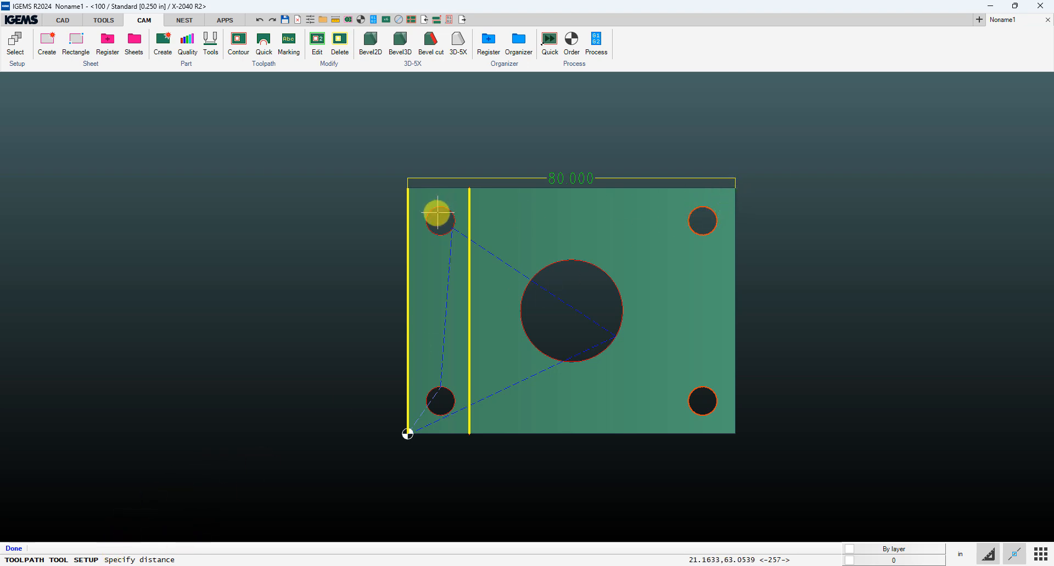
click(407, 188)
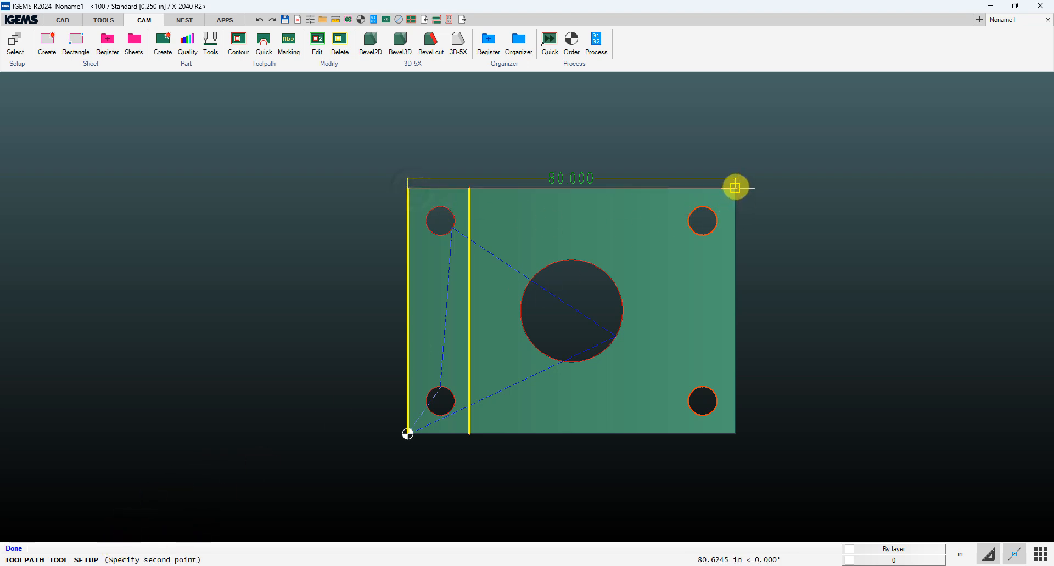
click(736, 188)
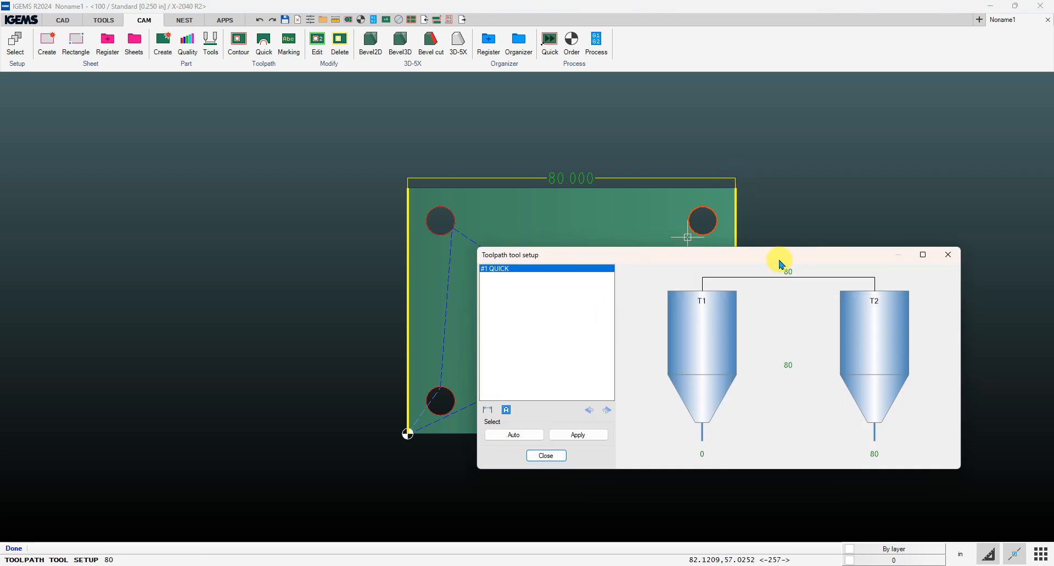
drag(774, 261, 353, 220)
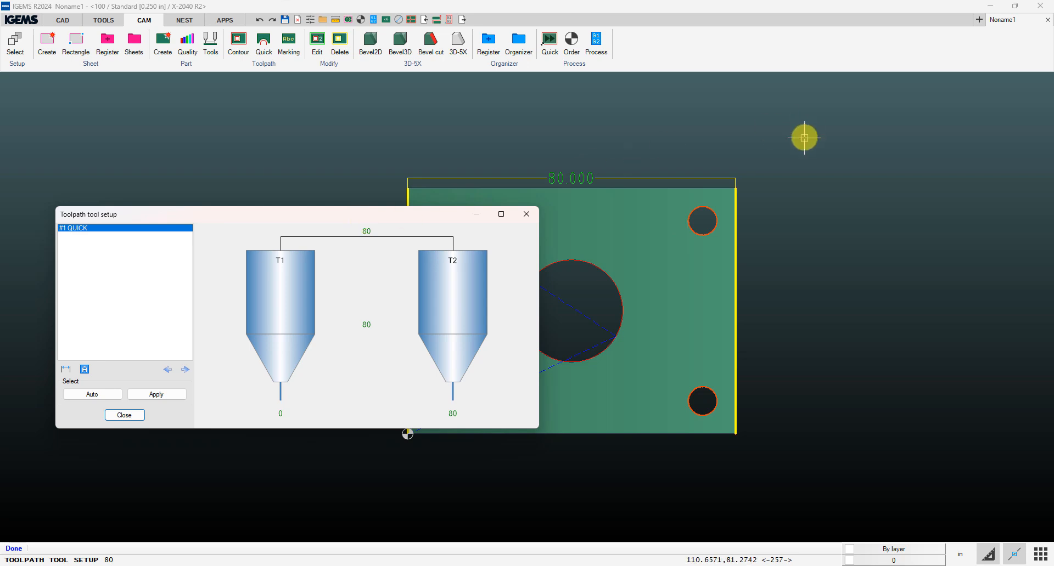
scroll(757, 176, down, 2)
scroll(748, 174, up, 5)
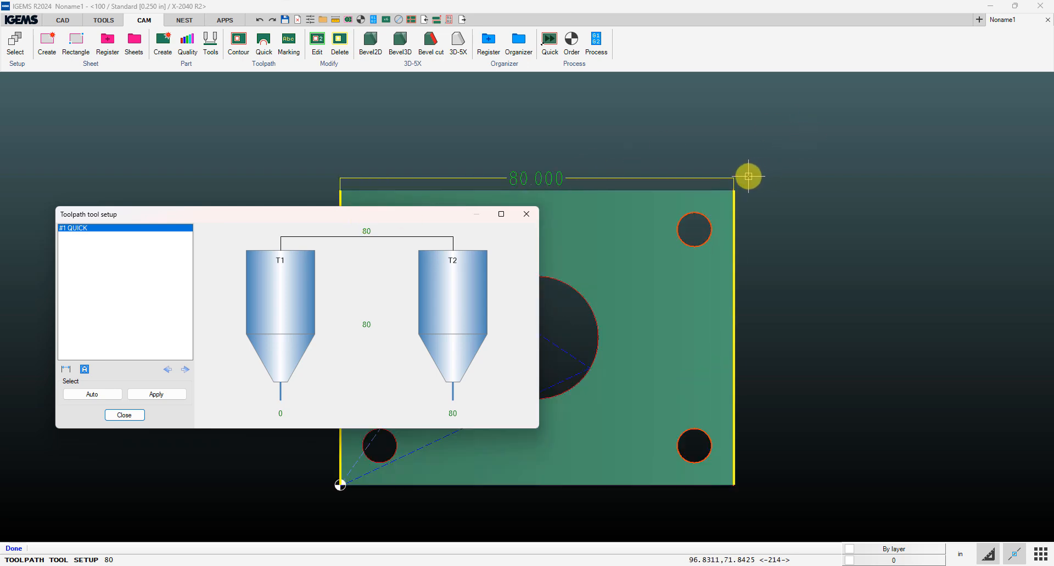
Set the distance between T1 and T2 to 80.04 in for the left-edge toolpath and close the tool setup.
scroll(740, 180, up, 4)
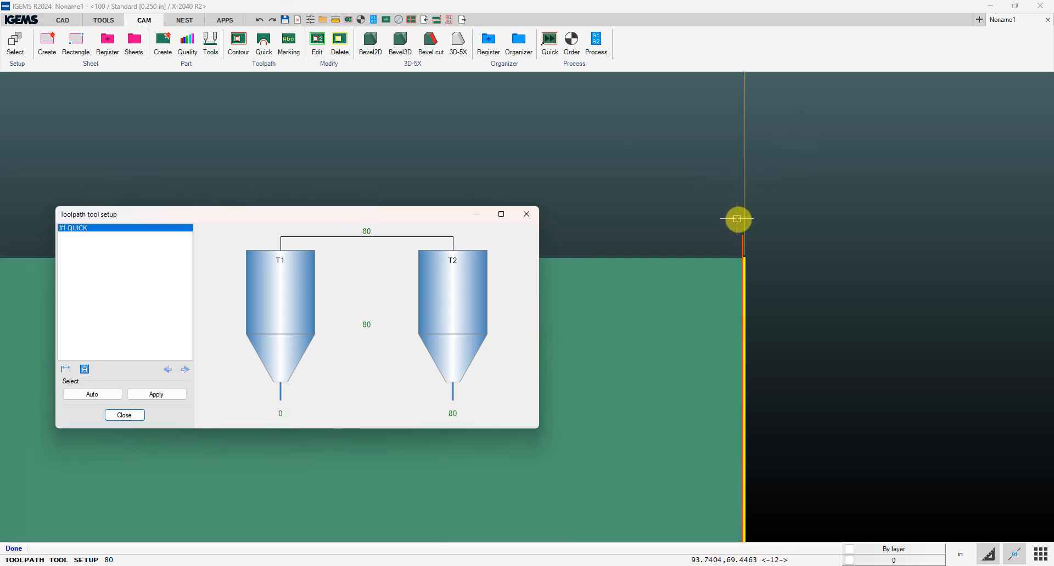
scroll(756, 283, up, 3)
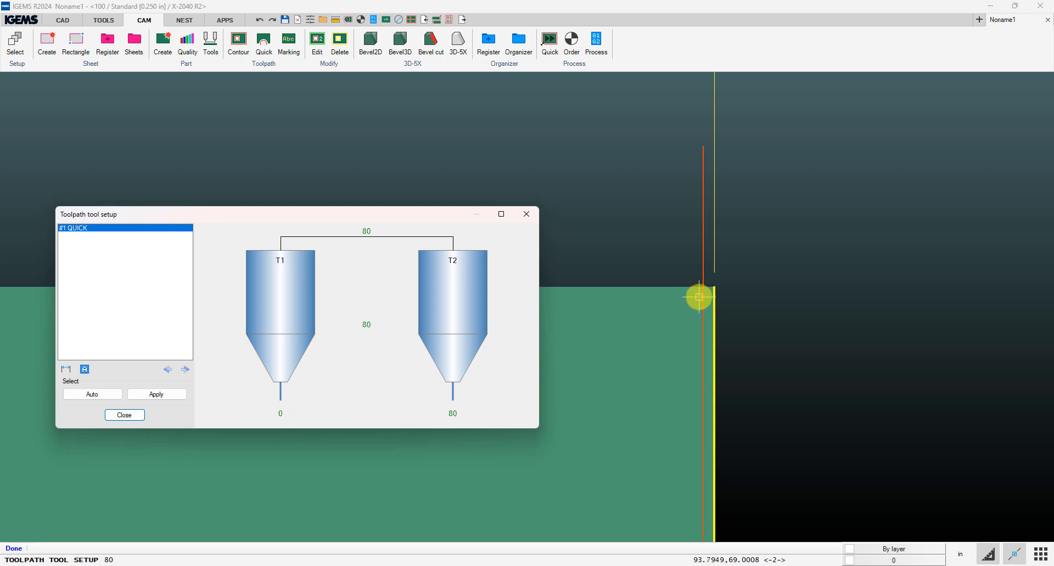
click(367, 326)
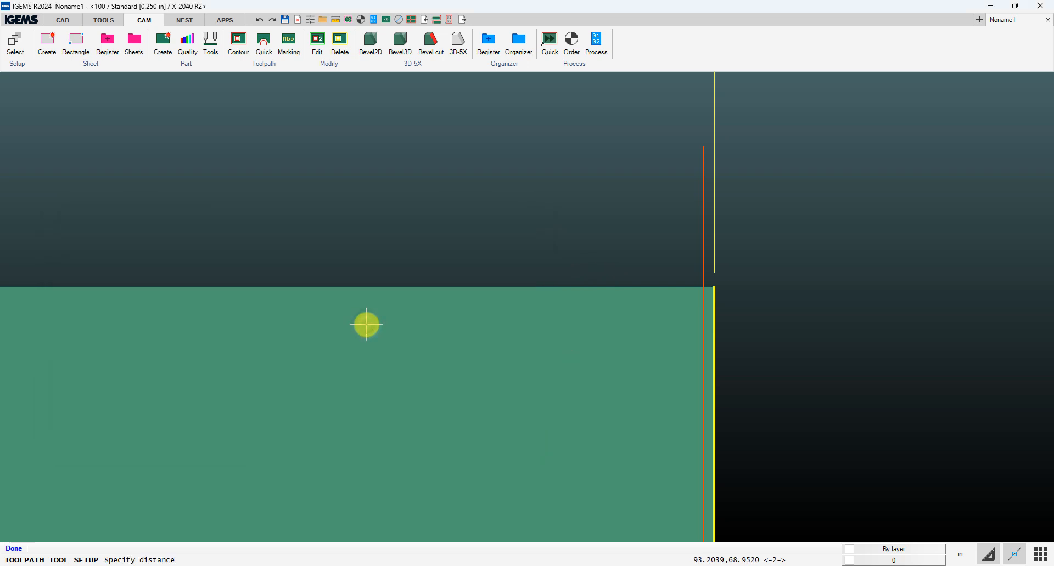
text(80)
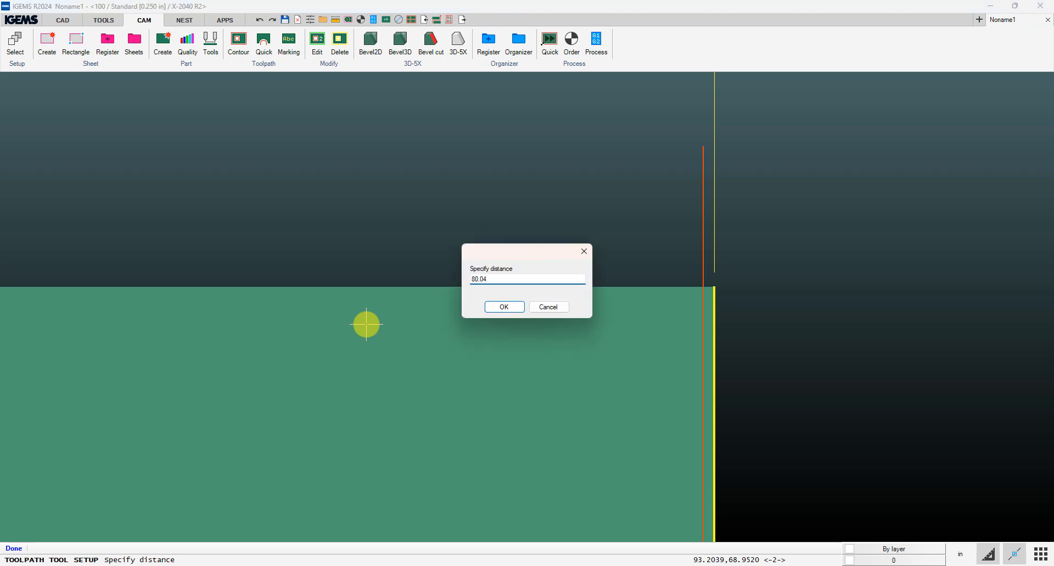
text(.04)
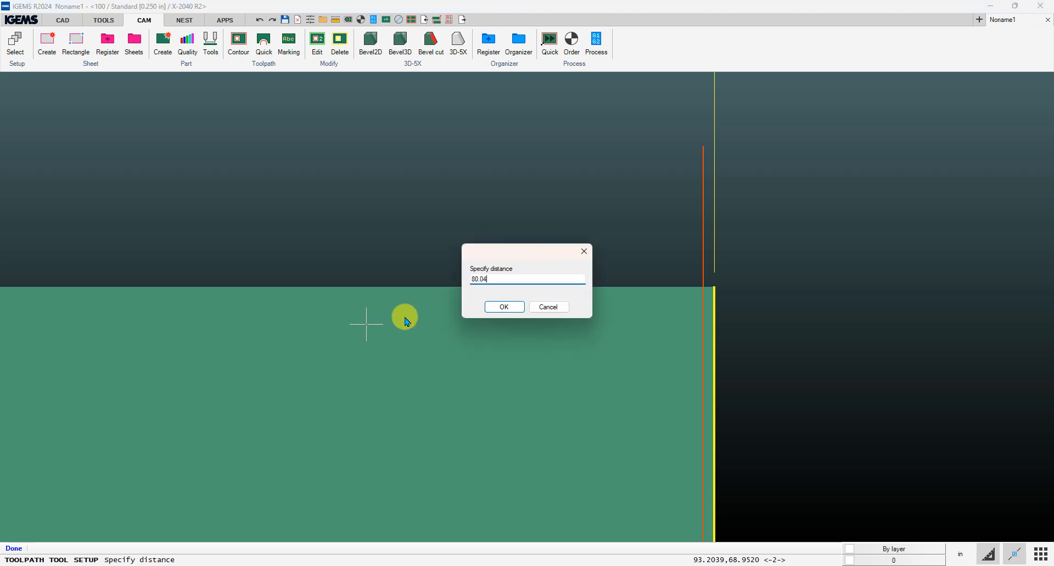
click(501, 309)
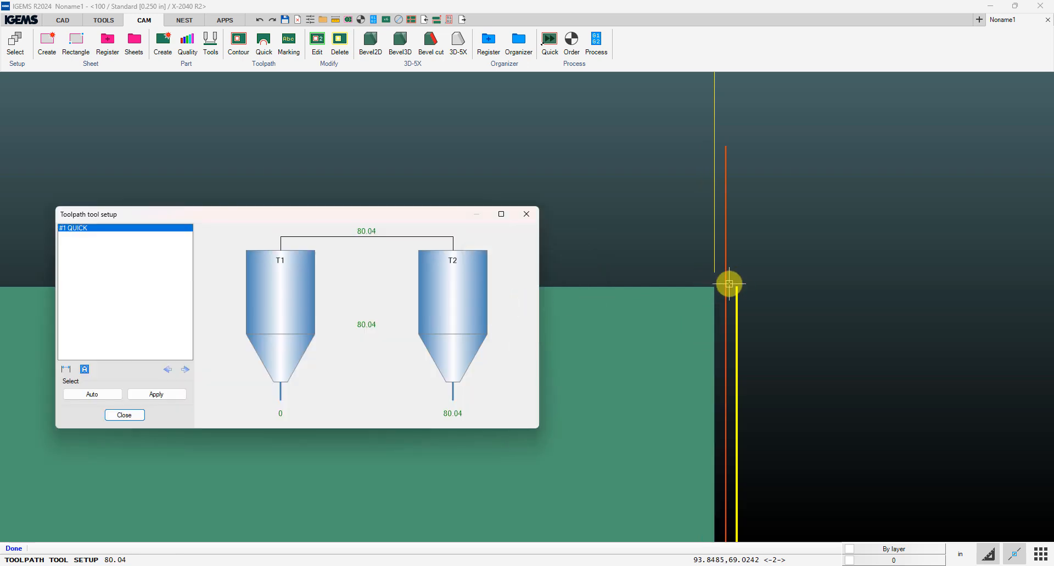
middle_drag(717, 313, 937, 275)
scroll(805, 318, down, 3)
middle_drag(788, 302, 800, 240)
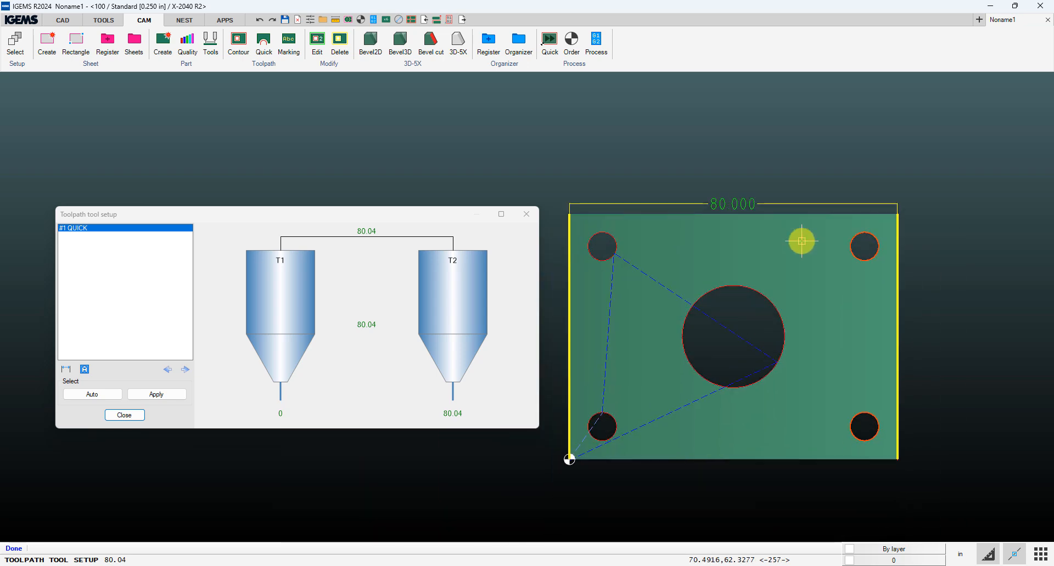
click(120, 416)
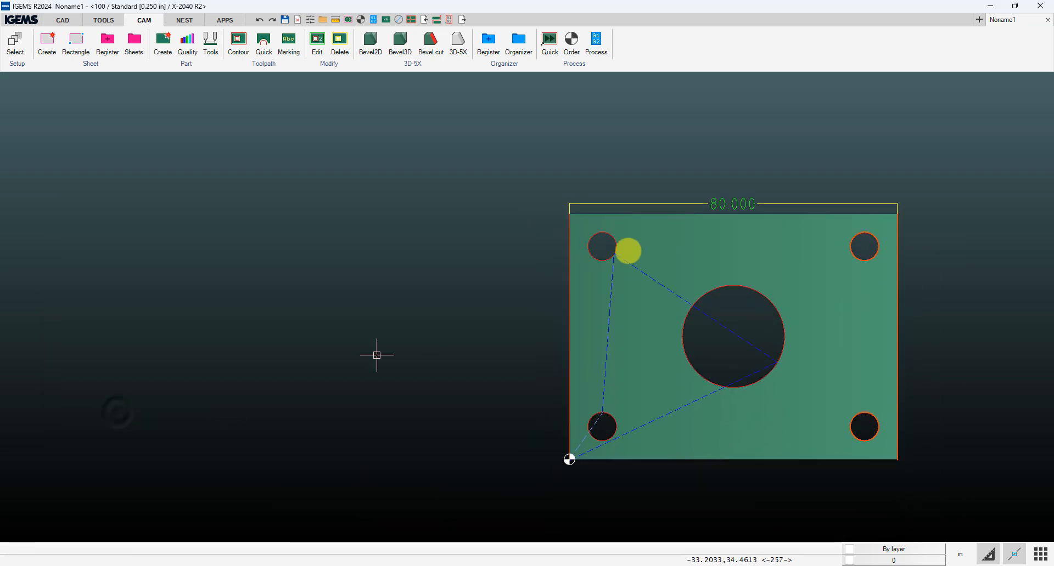
Create a single Quick toolpath without lead angles from the plate's upper-left corner to the midpoint of its top edge.
middle_drag(628, 249, 474, 248)
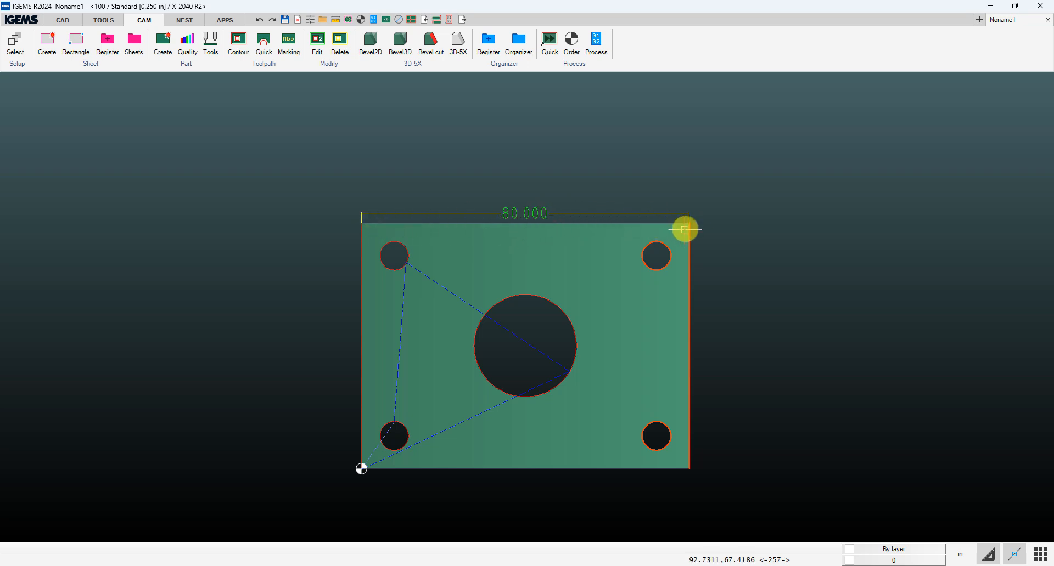
click(264, 44)
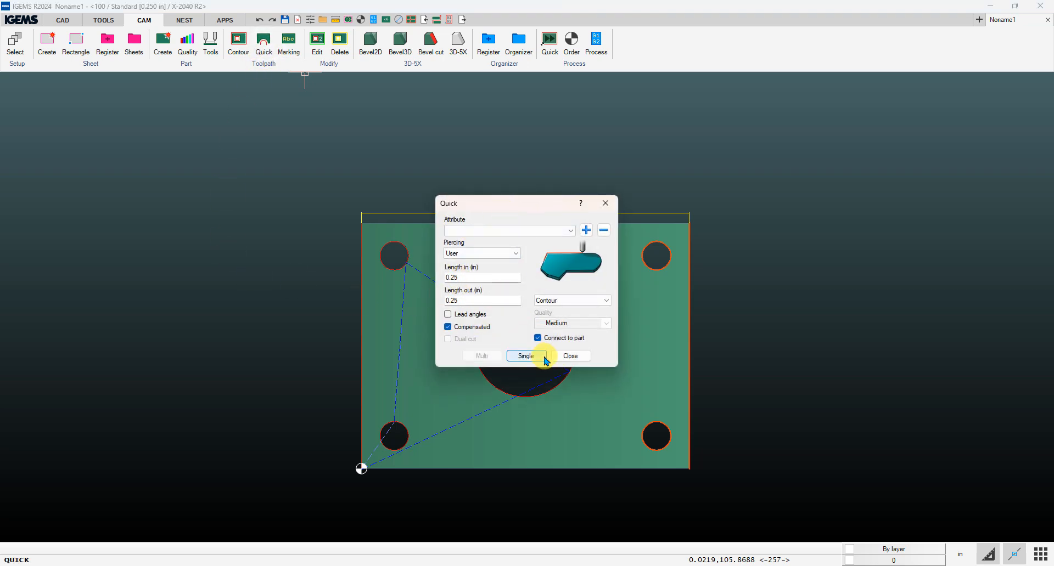
click(526, 357)
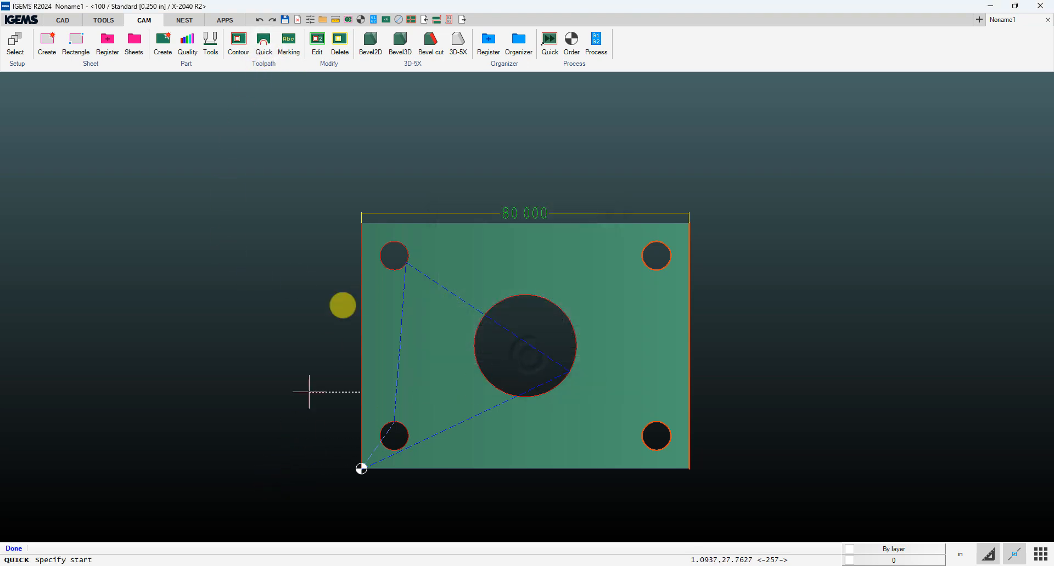
click(327, 176)
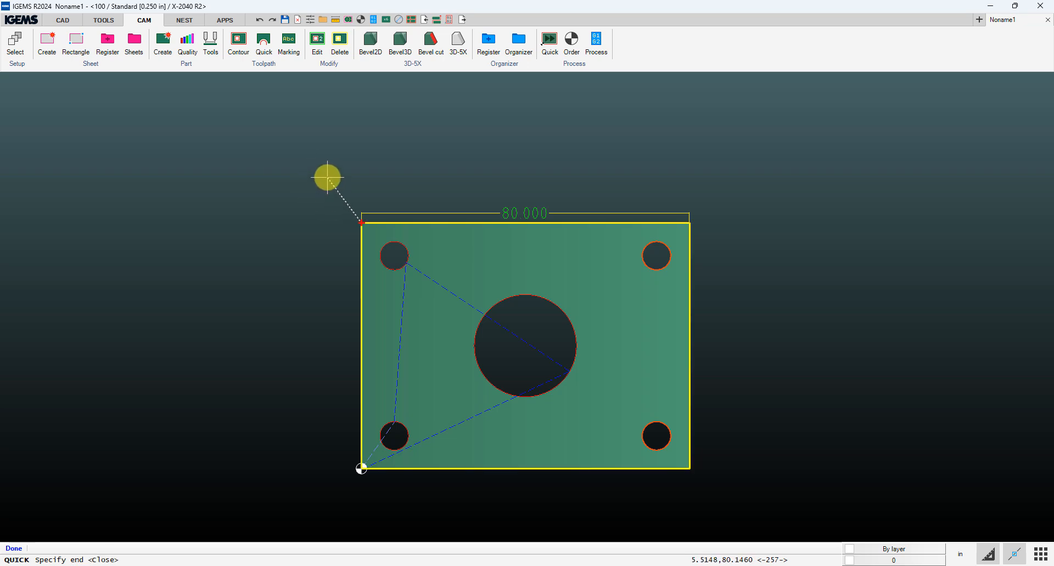
click(525, 222)
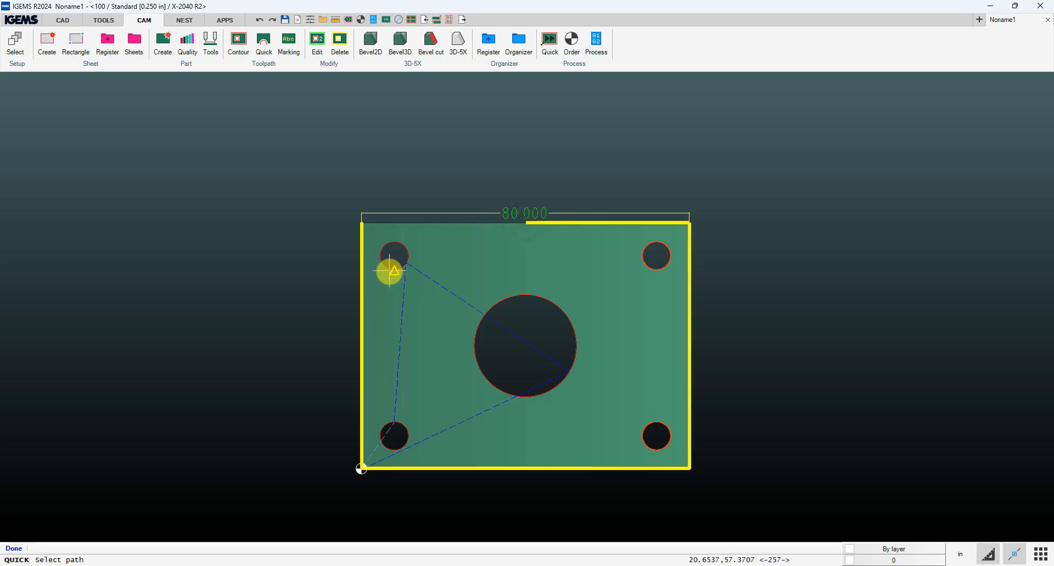
click(442, 242)
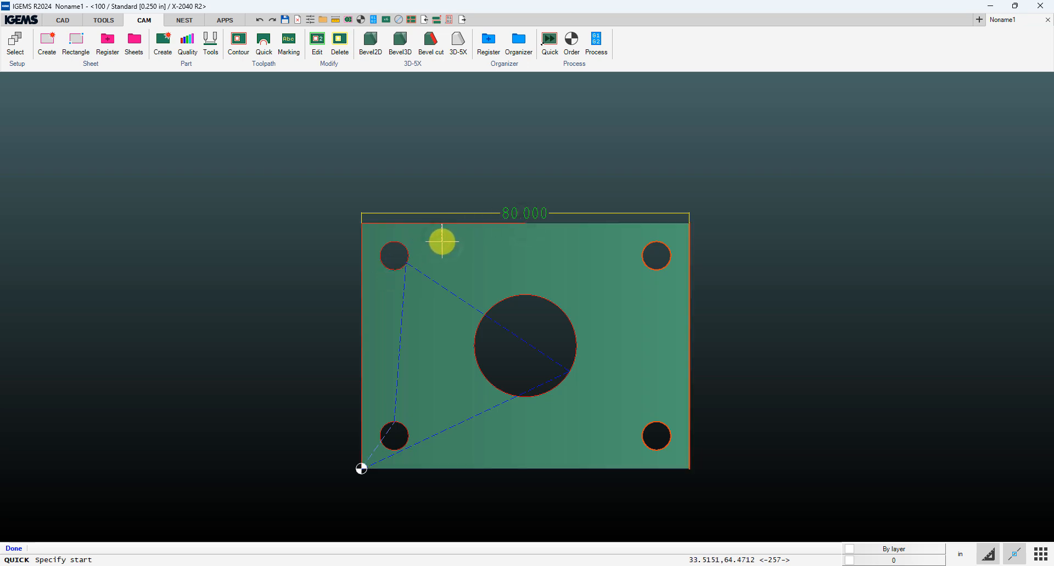
click(442, 241)
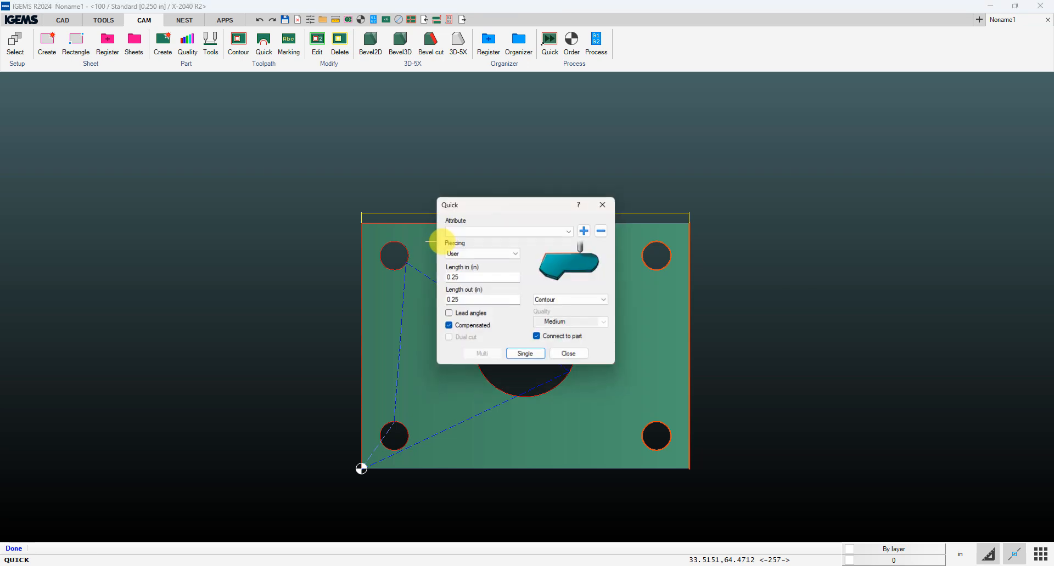
click(568, 357)
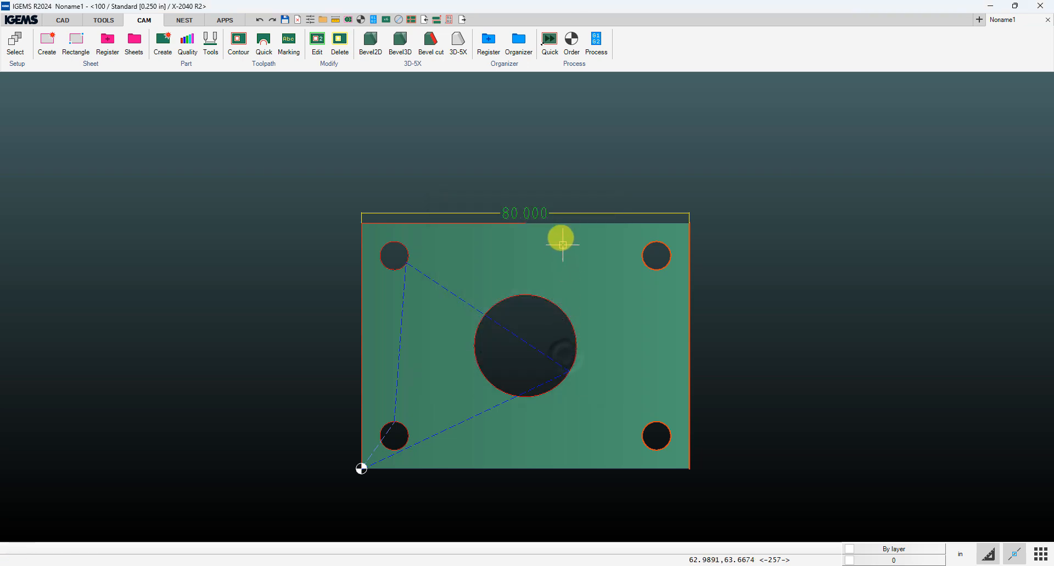
Examine the lead-in at the plate's upper-left corner and the lead-out at the top edge's midpoint.
scroll(560, 235, down, 2)
scroll(522, 215, up, 5)
middle_drag(303, 245, 426, 257)
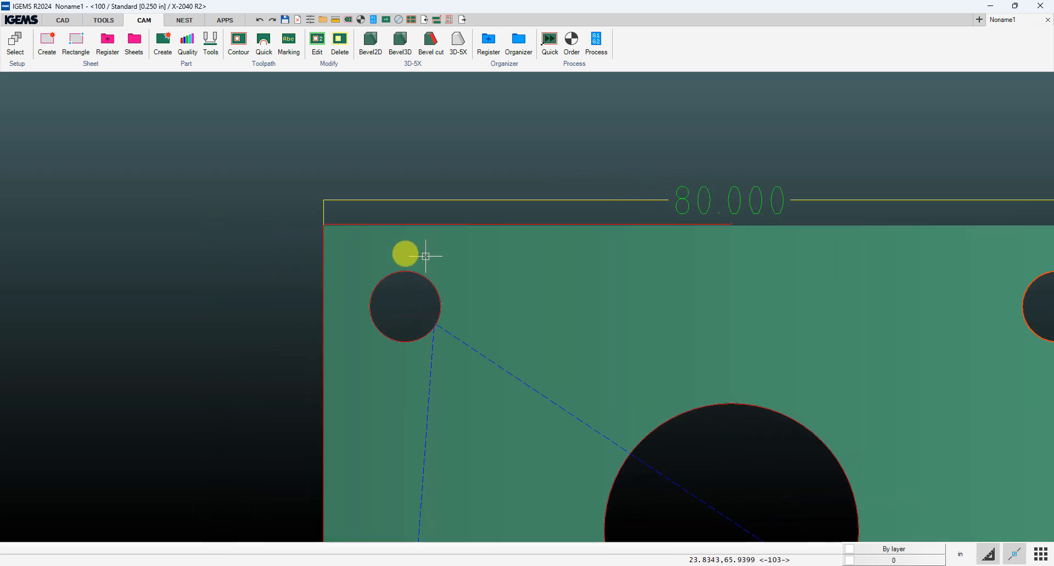
scroll(333, 235, up, 12)
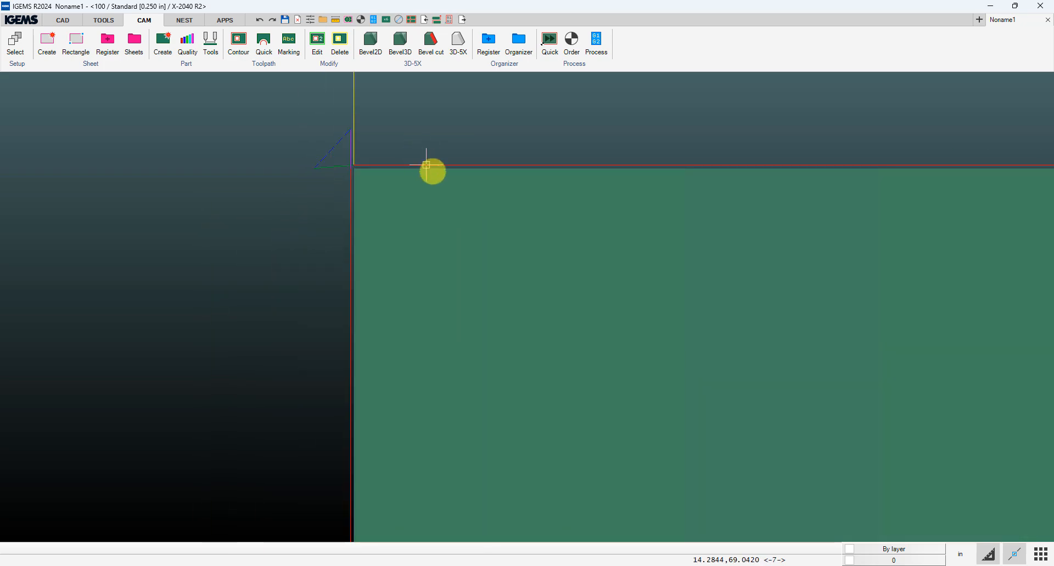
scroll(583, 202, down, 10)
middle_drag(576, 212, 296, 280)
scroll(297, 279, up, 1)
scroll(657, 258, up, 2)
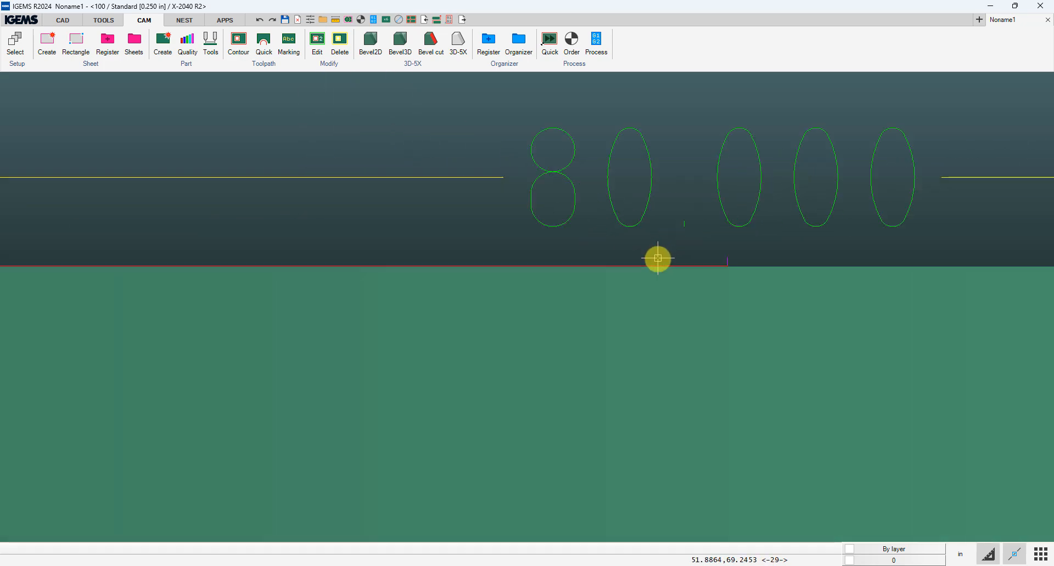
scroll(818, 266, up, 3)
scroll(827, 282, down, 5)
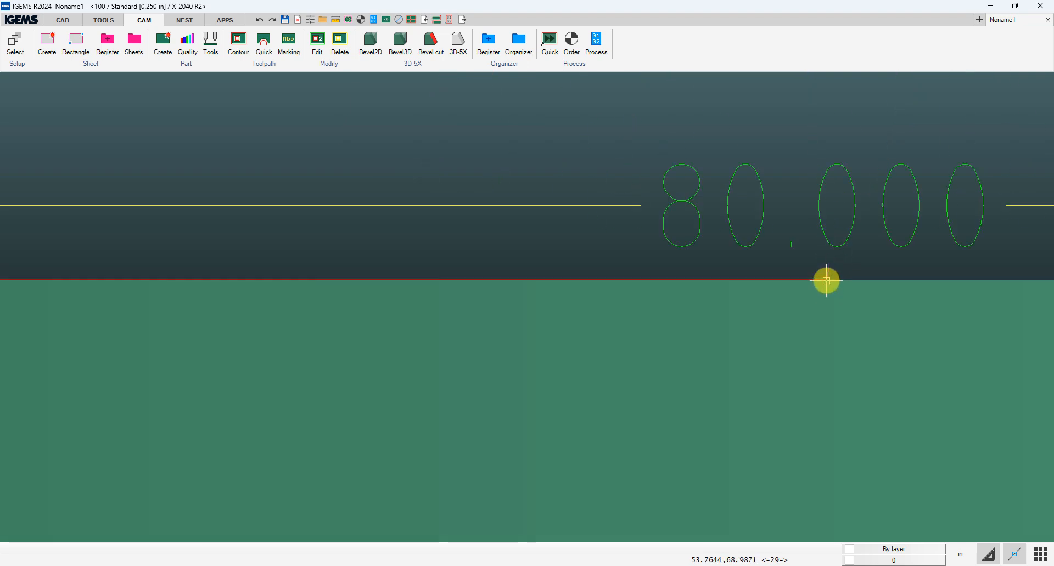
middle_drag(798, 314, 597, 198)
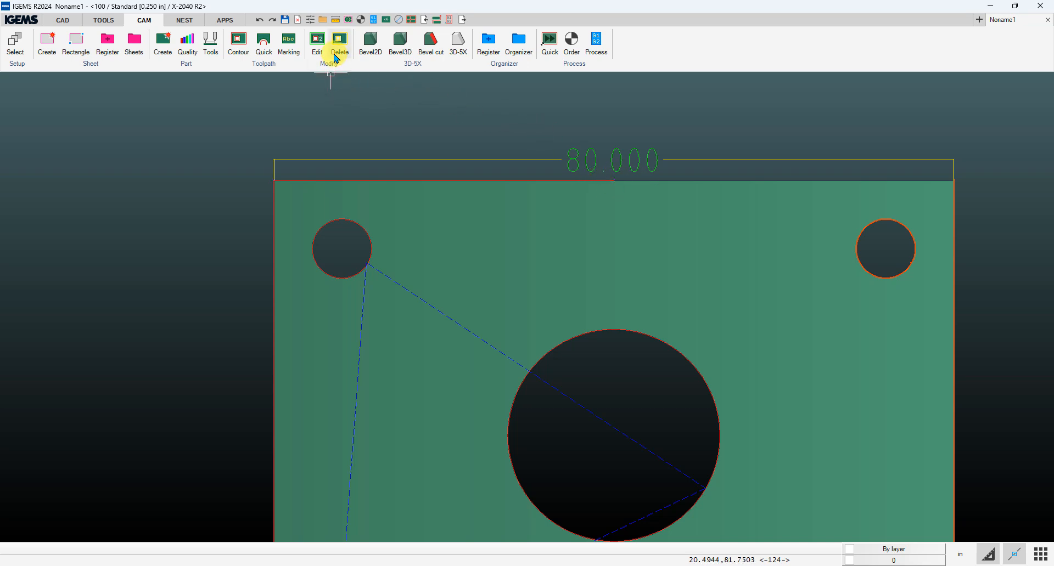
Delete the toolpath along the left half of the plate's top edge.
click(340, 39)
click(379, 179)
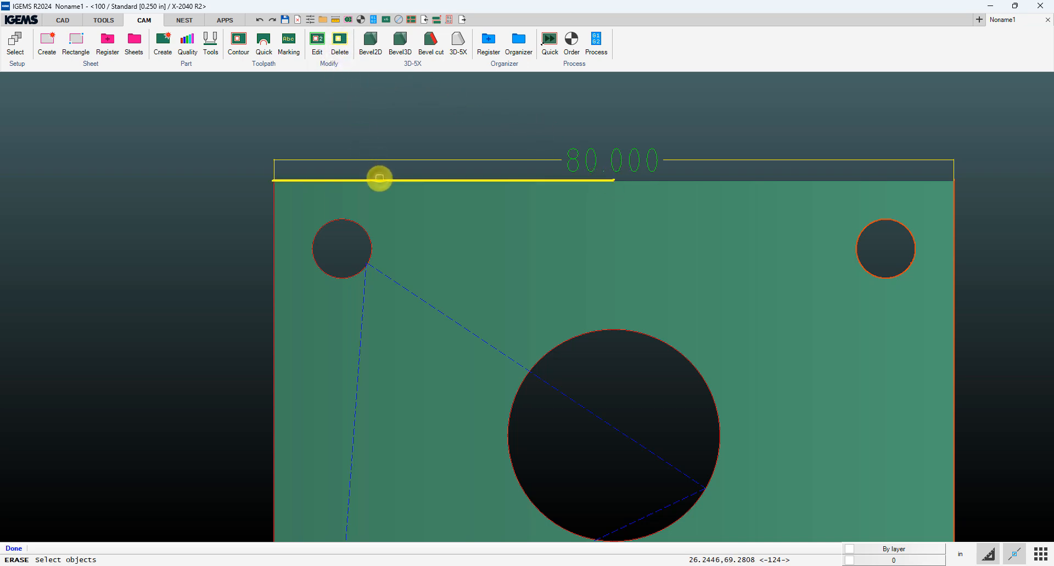
right_click(379, 179)
Create a single Quick toolpath with lead angles enabled from the upper-left corner to the top edge's midpoint, choosing the short path.
scroll(397, 223, down, 1)
middle_drag(398, 222, 411, 197)
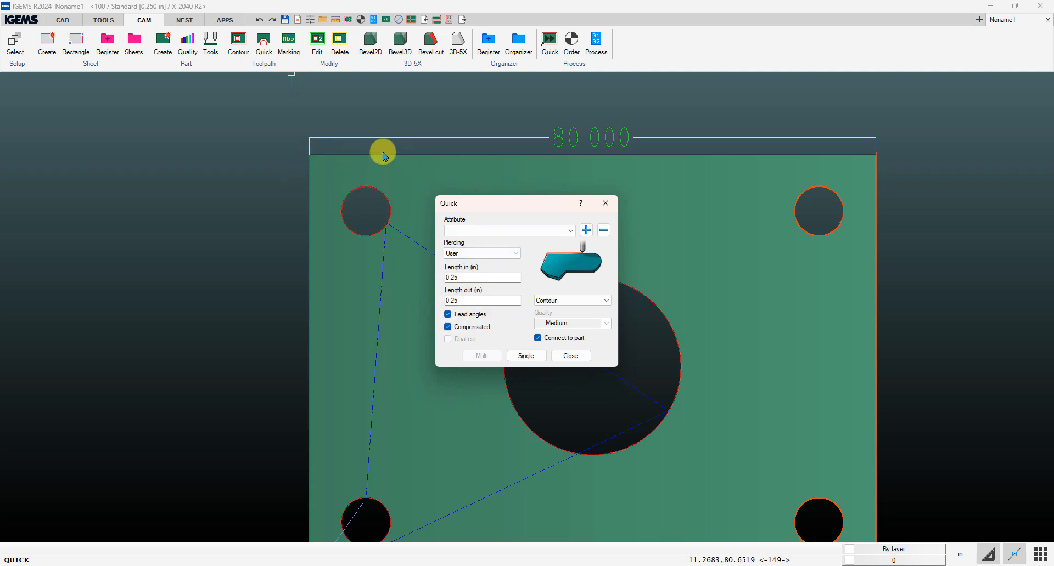
click(525, 356)
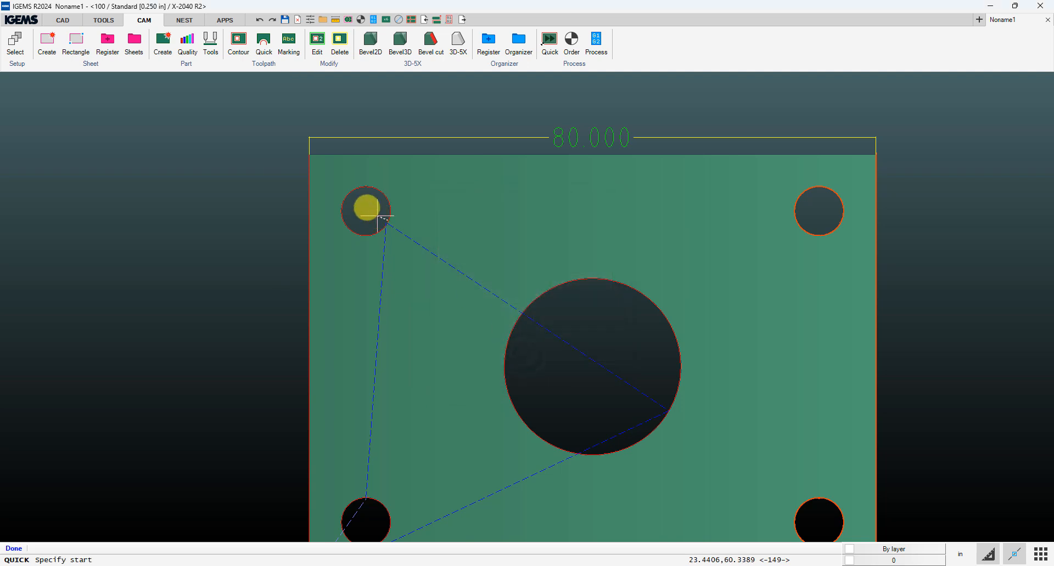
click(271, 127)
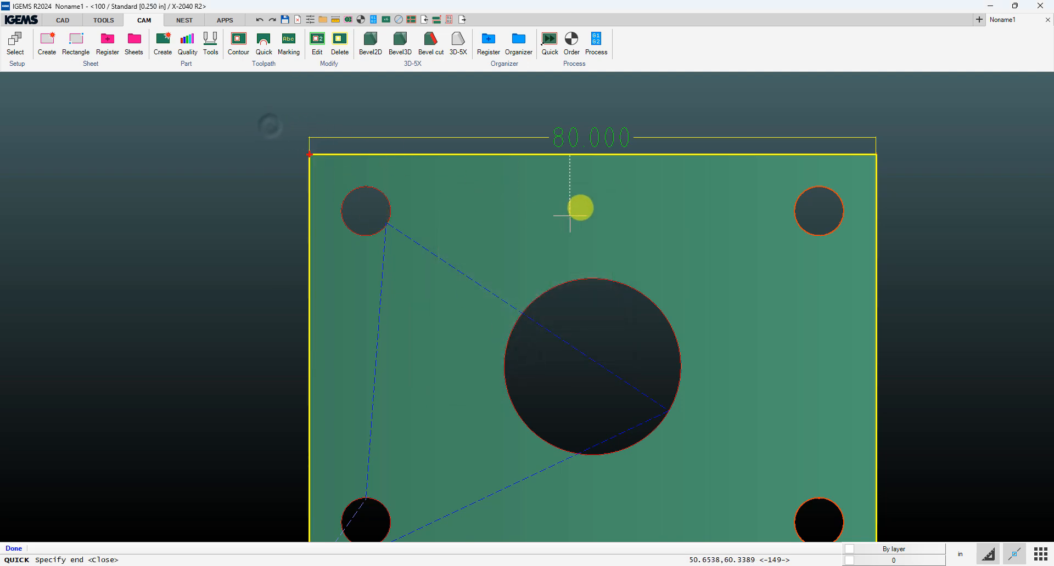
click(591, 155)
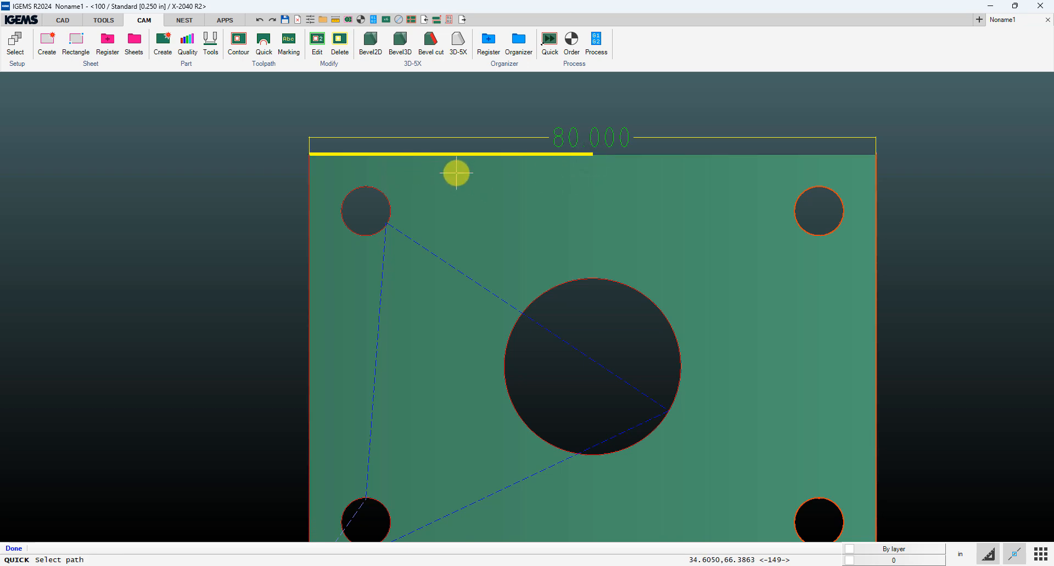
click(427, 175)
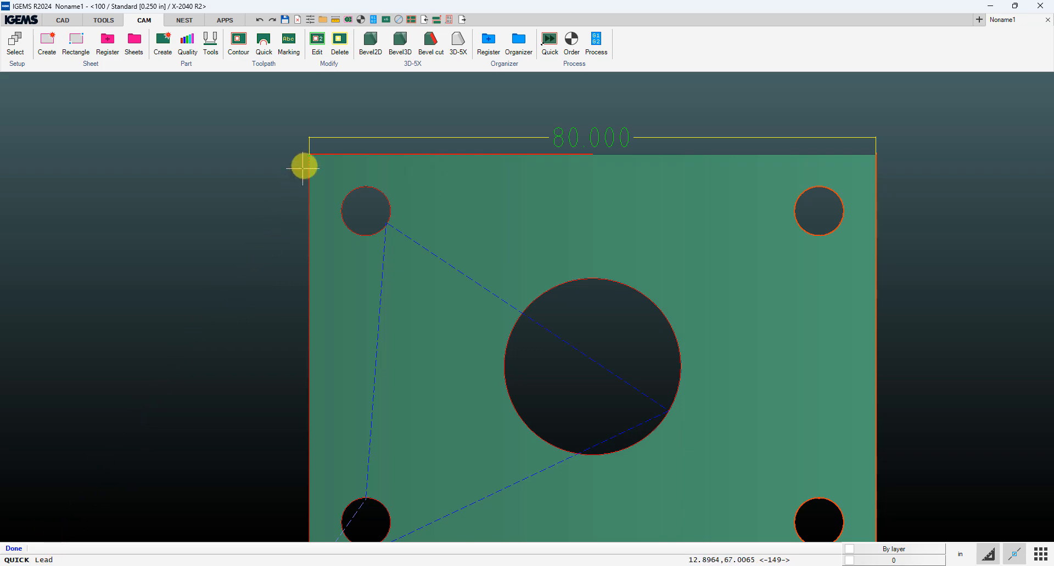
Aim the toolpath's lead-in outward from the upper-left corner and its lead-out past the midpoint, both roughly in line with the top edge.
scroll(309, 155, up, 5)
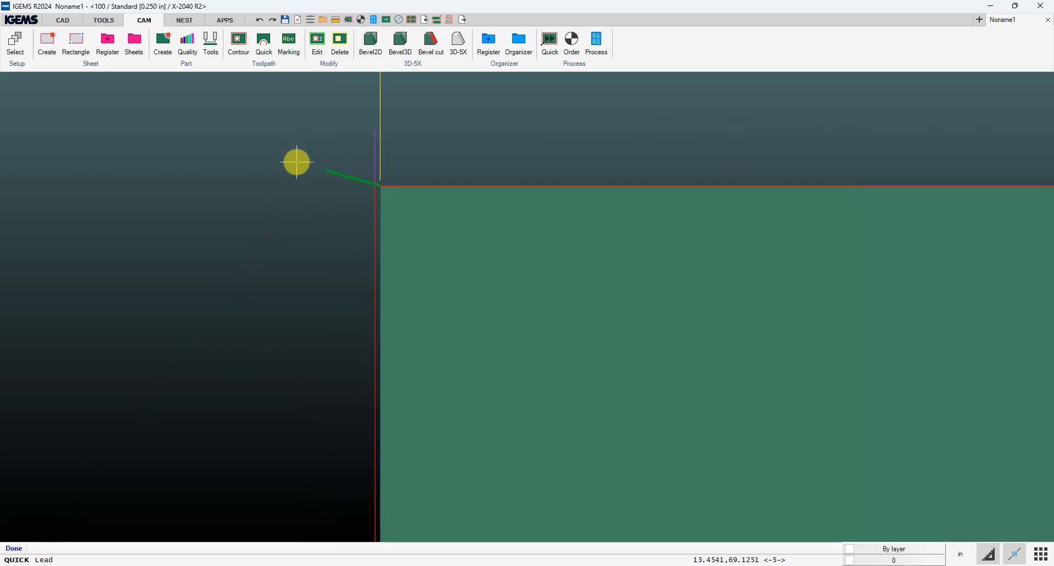
scroll(302, 182, up, 2)
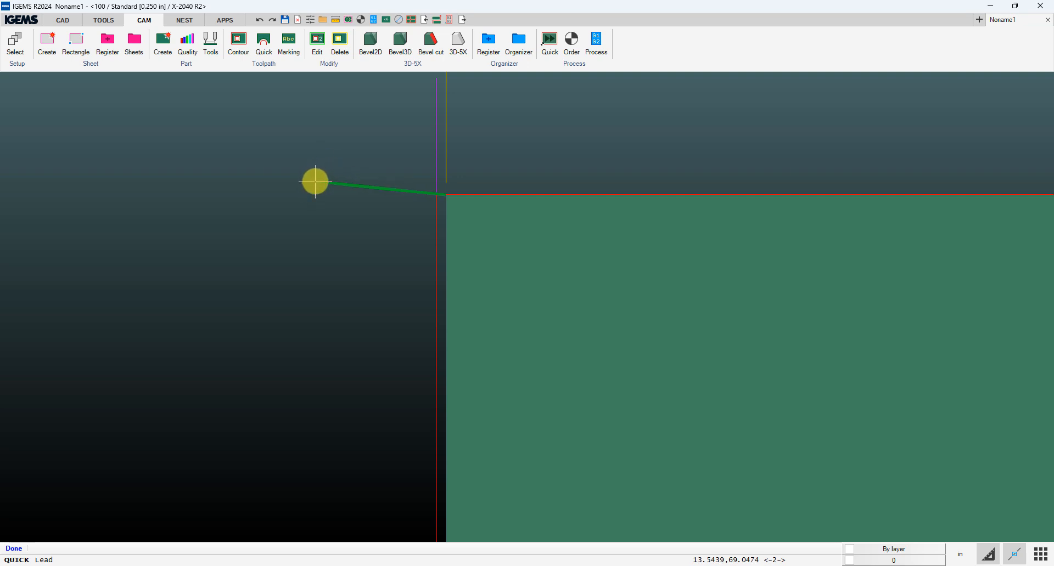
scroll(607, 143, down, 2)
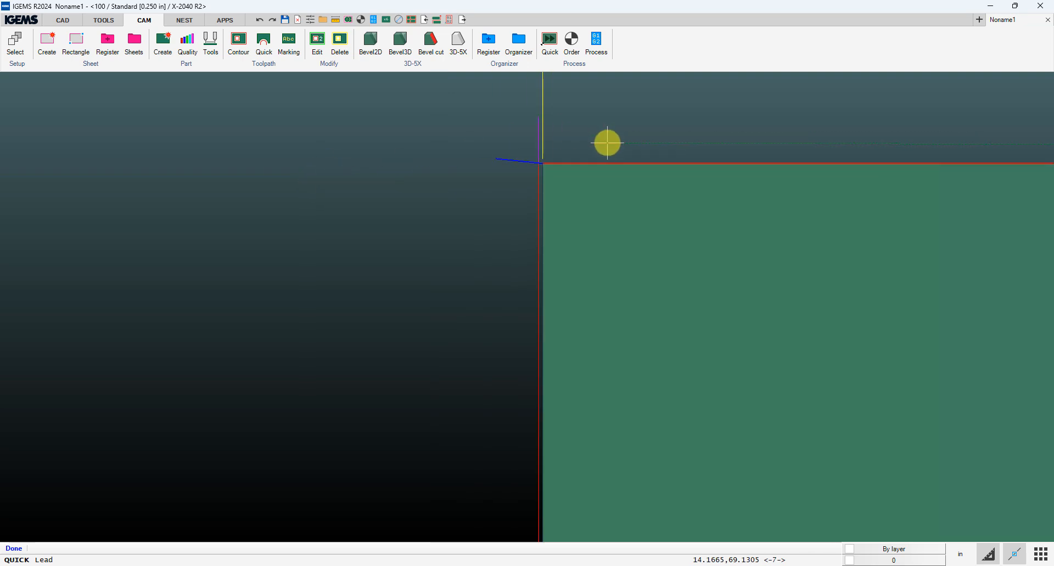
scroll(607, 144, up, 3)
scroll(621, 151, down, 4)
scroll(622, 151, down, 2)
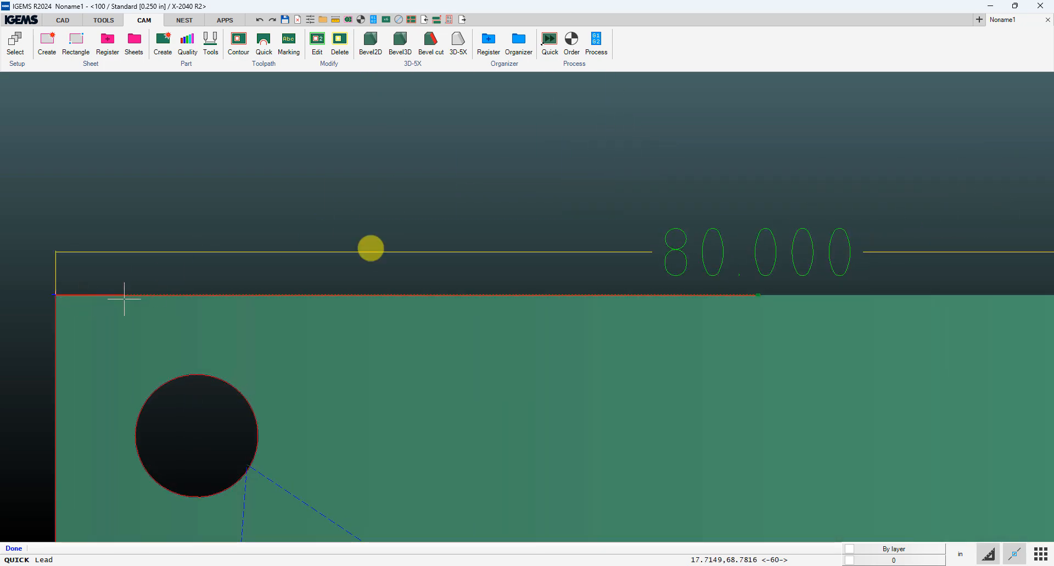
scroll(390, 199, up, 4)
scroll(571, 242, up, 3)
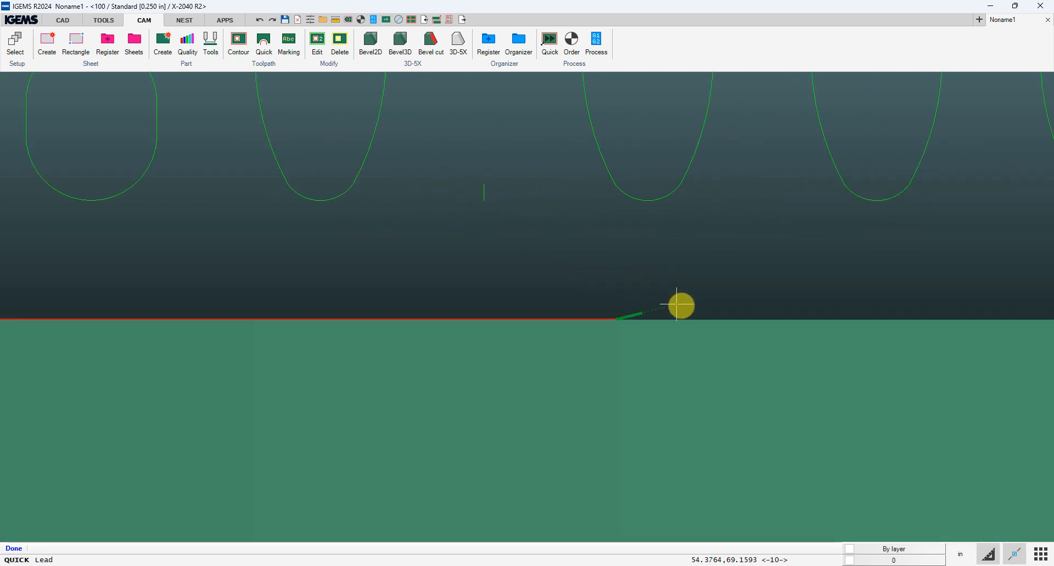
click(779, 313)
scroll(769, 314, down, 4)
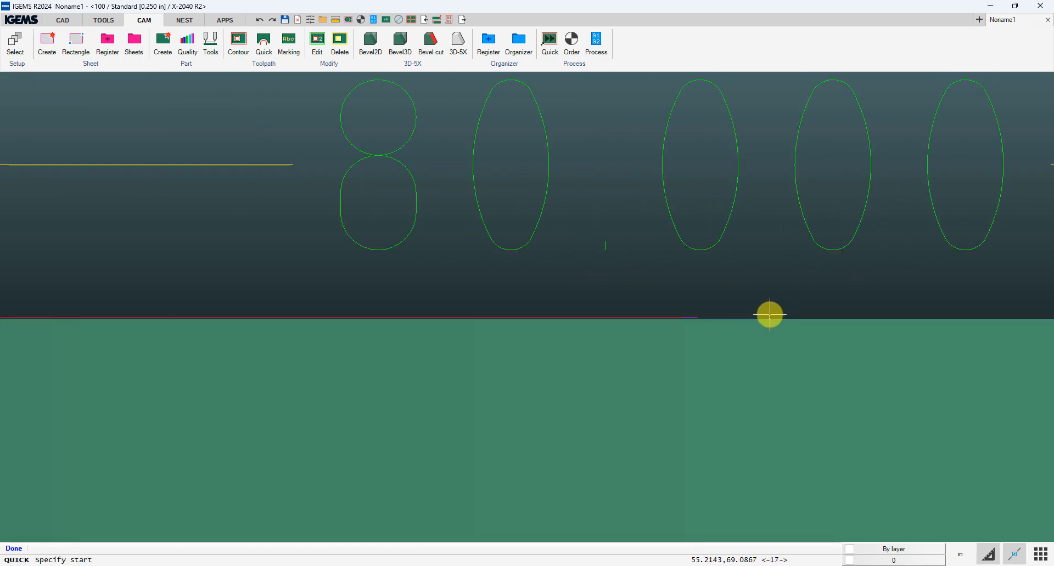
scroll(612, 332, down, 4)
scroll(431, 325, up, 8)
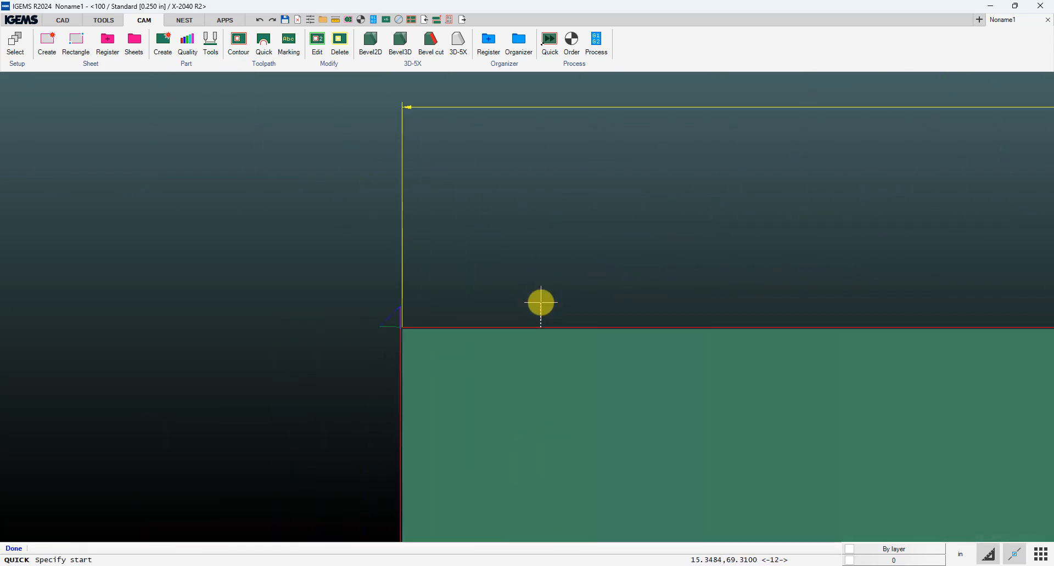
scroll(540, 303, down, 4)
scroll(541, 303, down, 2)
scroll(409, 218, down, 2)
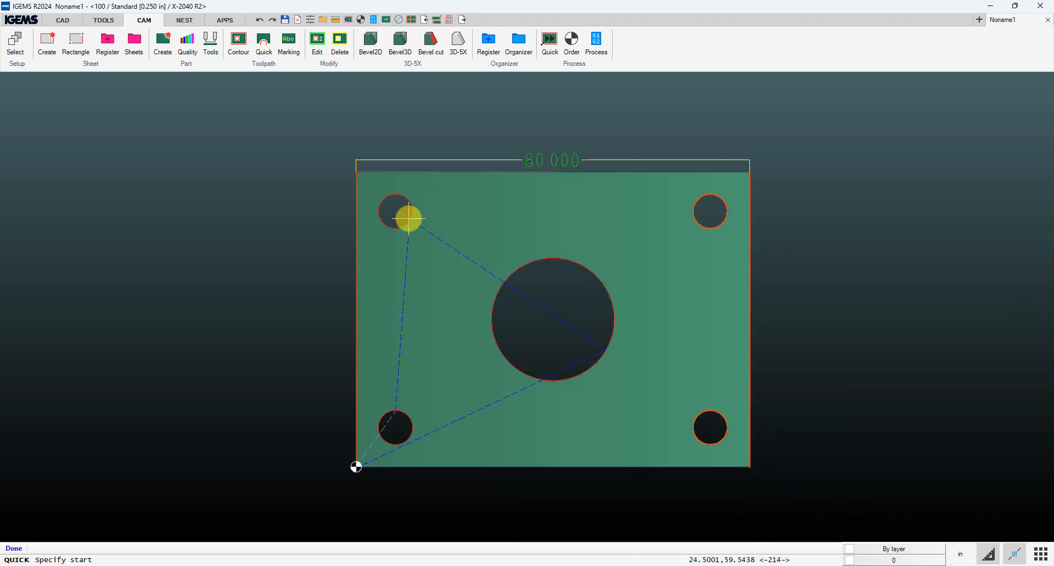
Create a Quick toolpath from the plate's lower-left corner to the bottom edge's midpoint, choosing the short path.
click(342, 487)
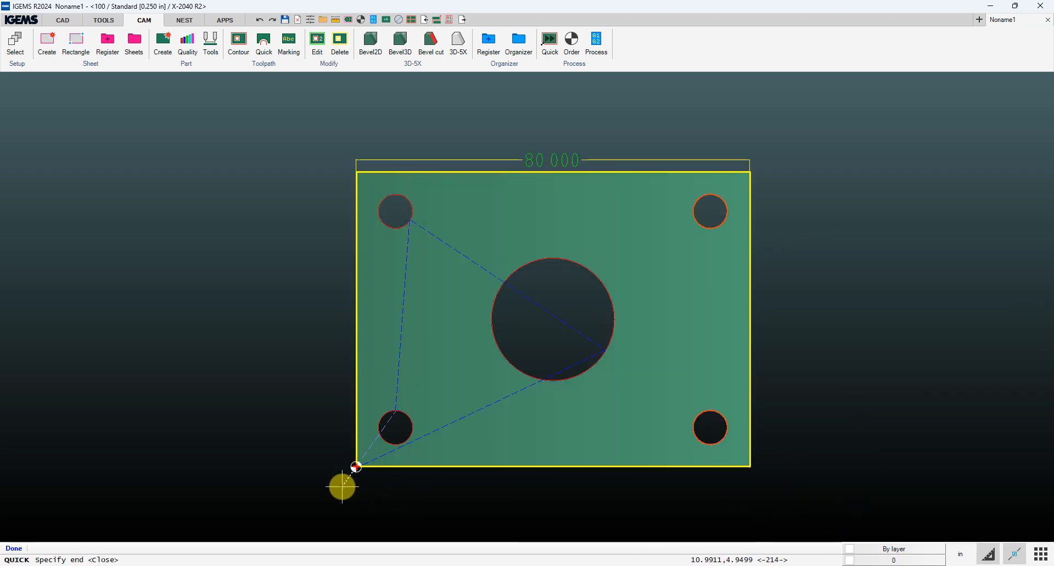
click(542, 466)
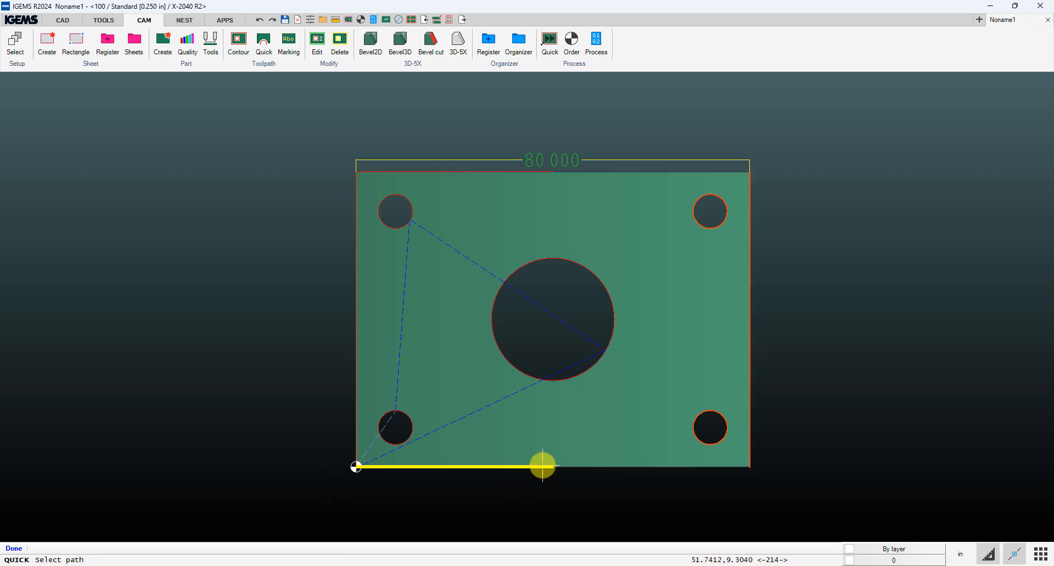
click(451, 485)
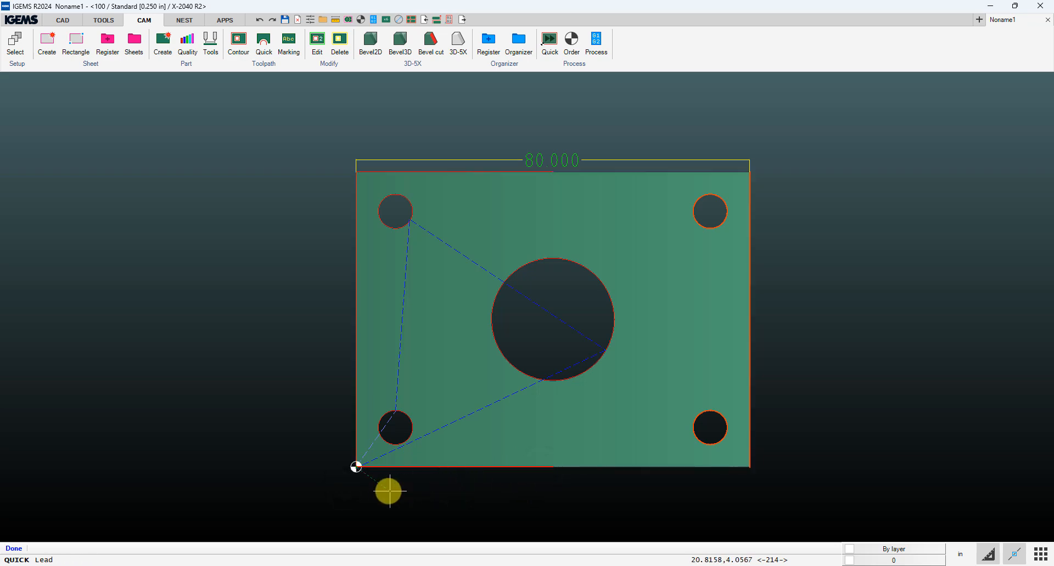
Aim the bottom toolpath's lead-in outward from the lower-left corner and its lead-out past the midpoint, roughly in line with the edge.
scroll(358, 492, up, 5)
scroll(348, 401, up, 2)
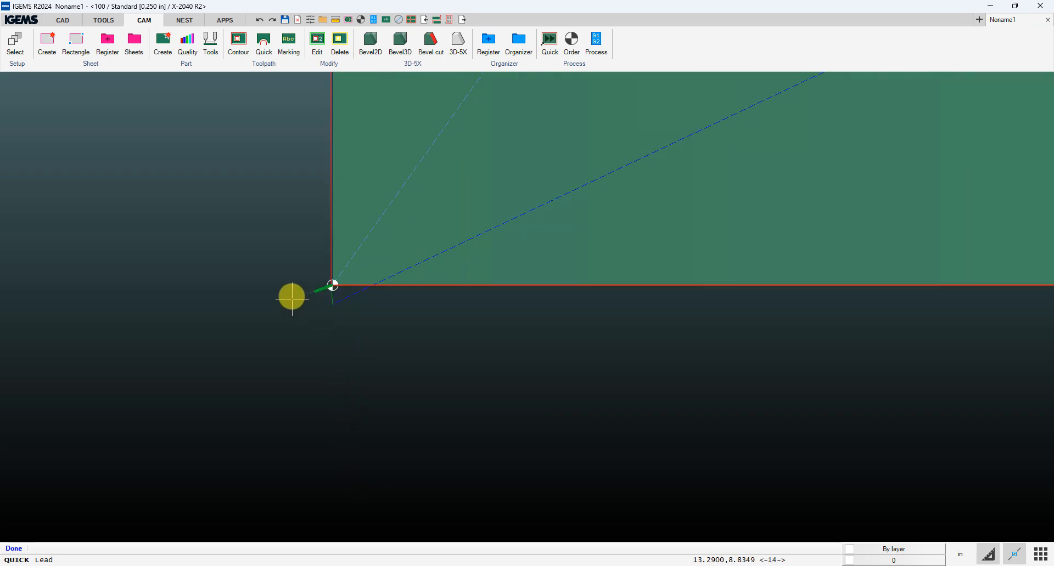
scroll(290, 299, up, 3)
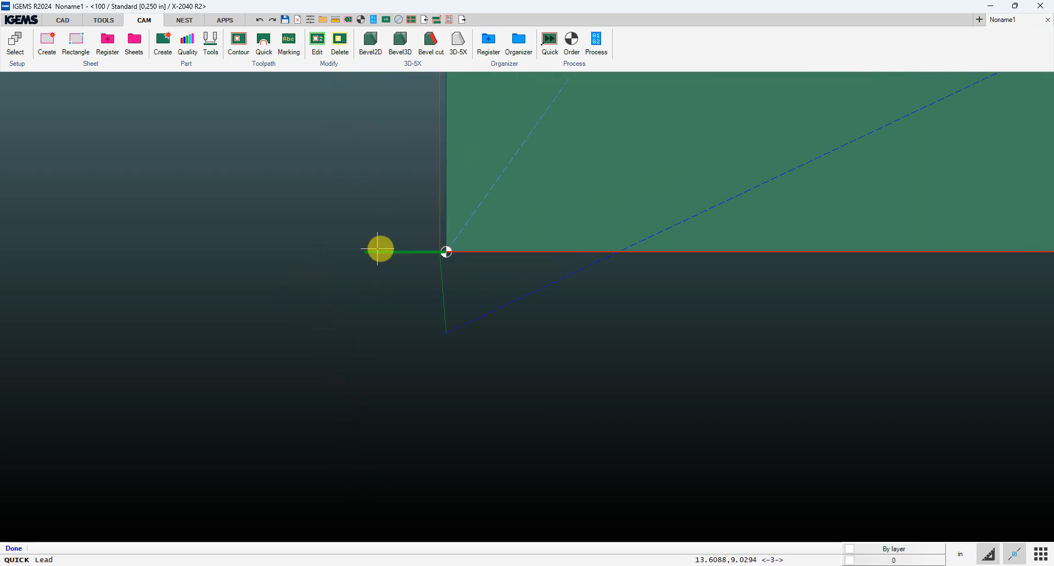
scroll(383, 258, up, 2)
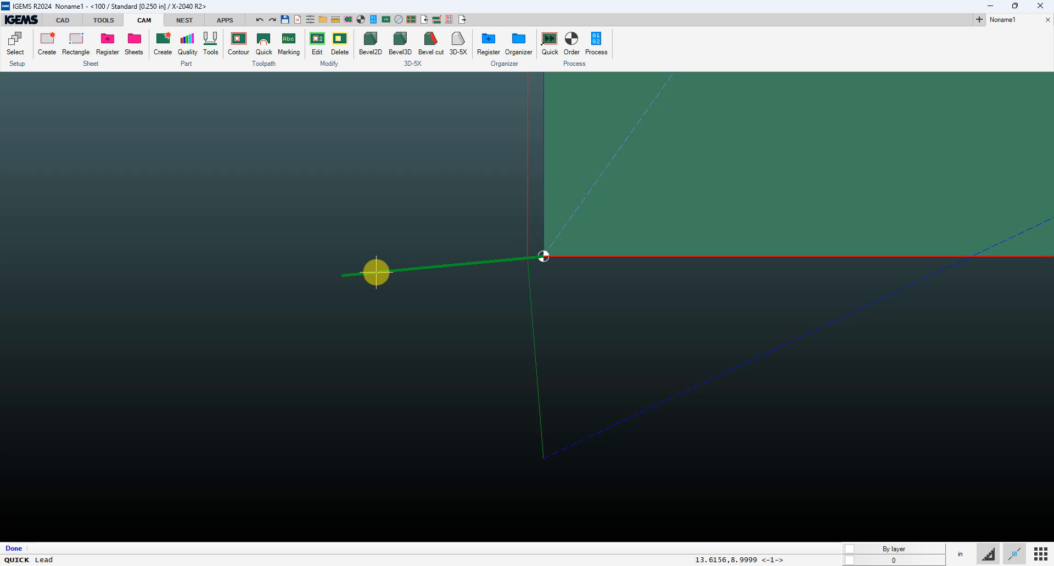
scroll(376, 273, down, 5)
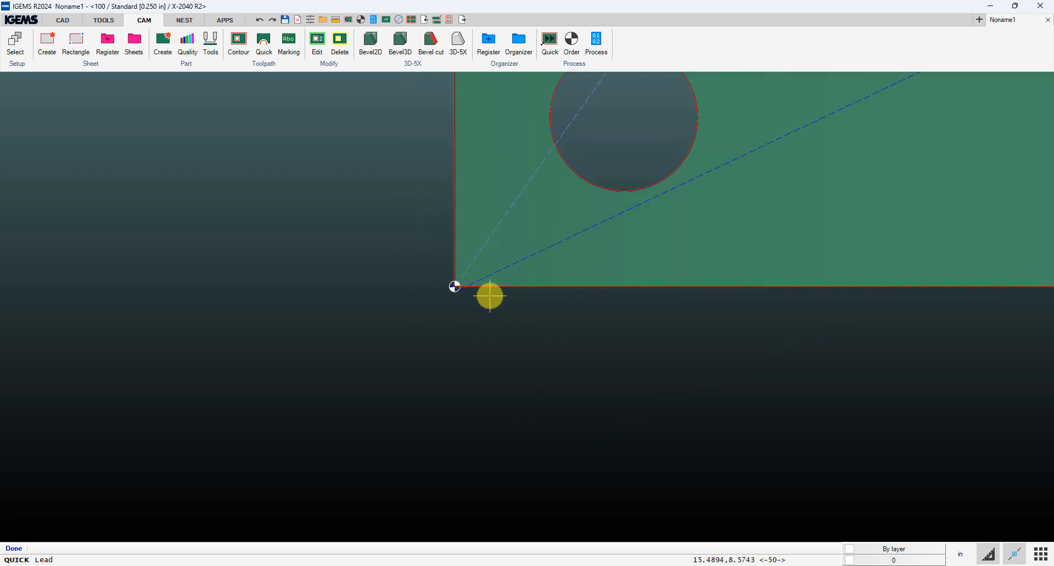
middle_drag(511, 296, 167, 370)
scroll(412, 380, up, 12)
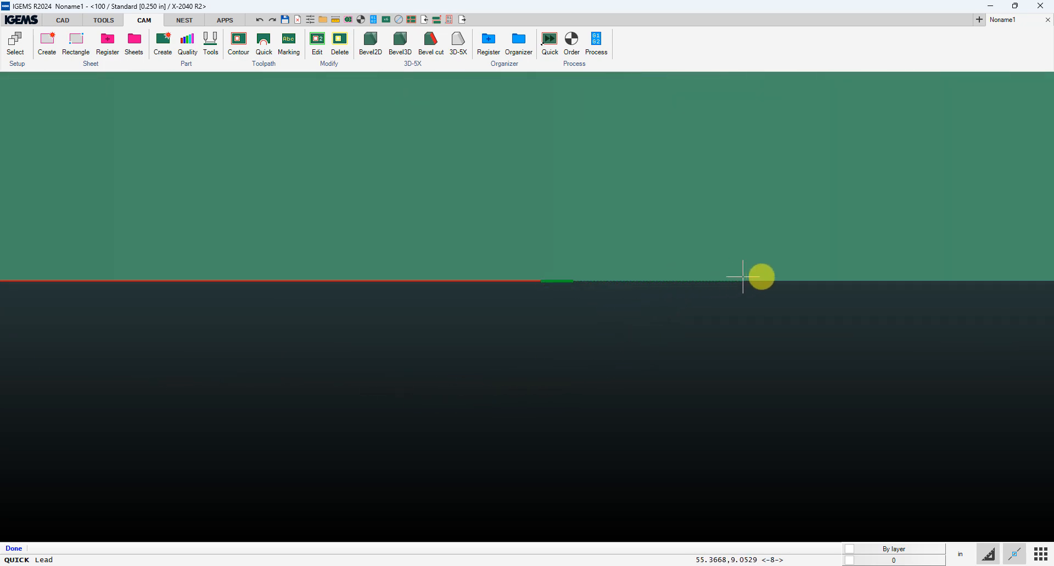
click(768, 278)
scroll(730, 296, down, 10)
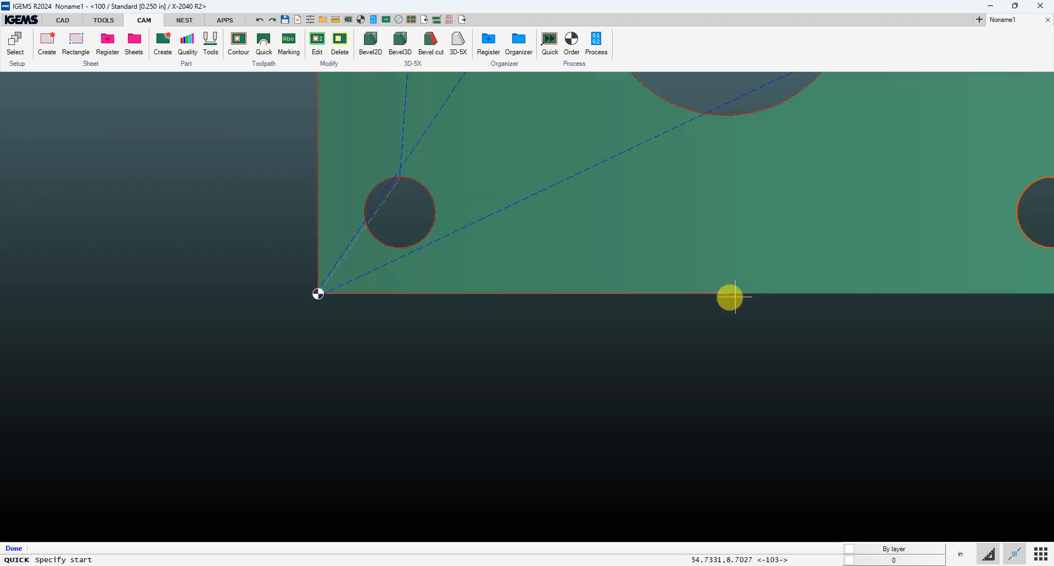
middle_drag(670, 330, 489, 434)
right_click(485, 432)
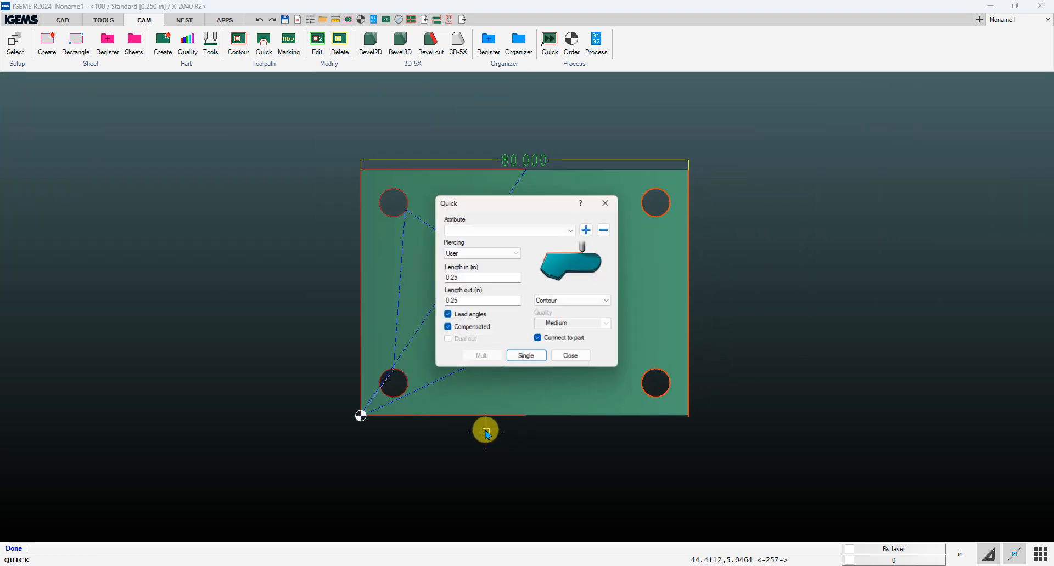
click(571, 356)
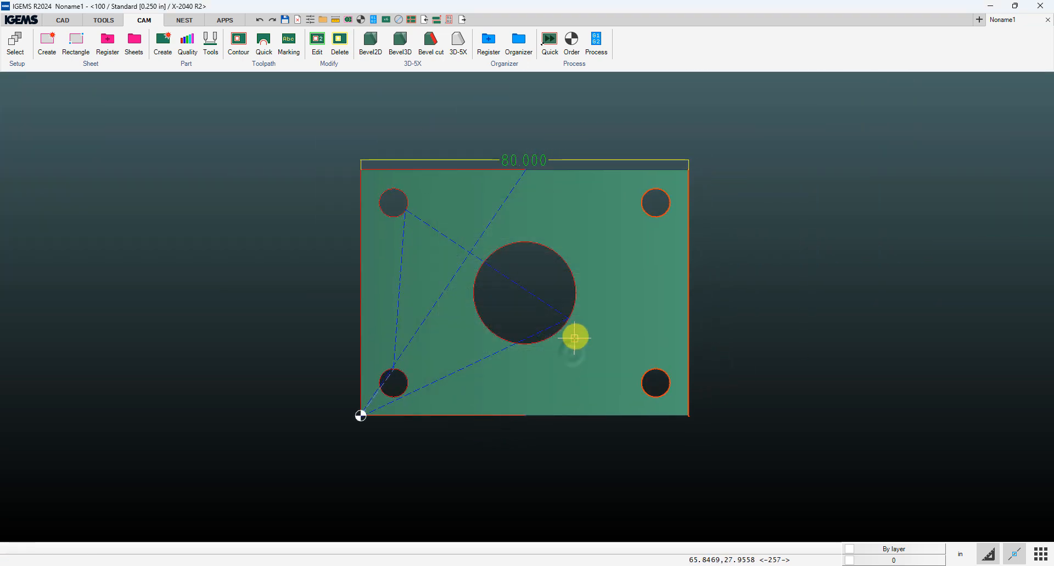
Run Tool setup on the bottom- and top-edge toolpaths, and add T2 to the bottom one with a 40 in spacing picked from corner to midpoint.
click(267, 72)
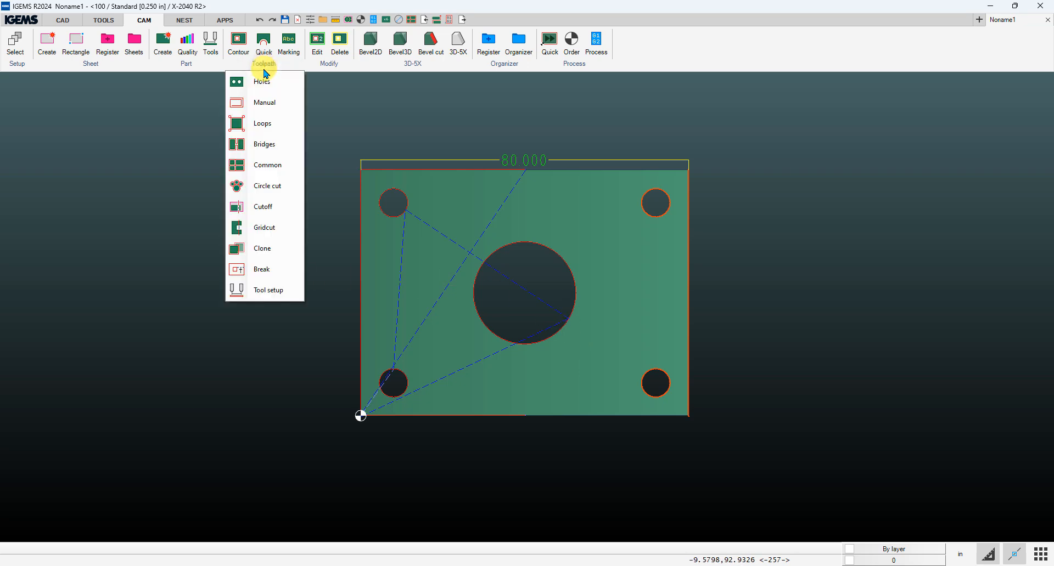
click(264, 289)
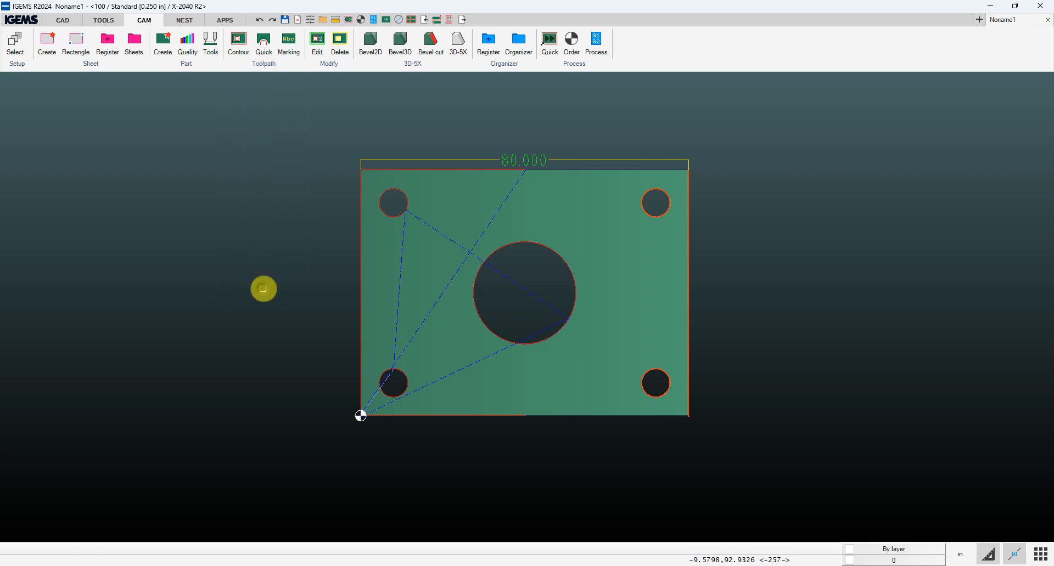
click(454, 416)
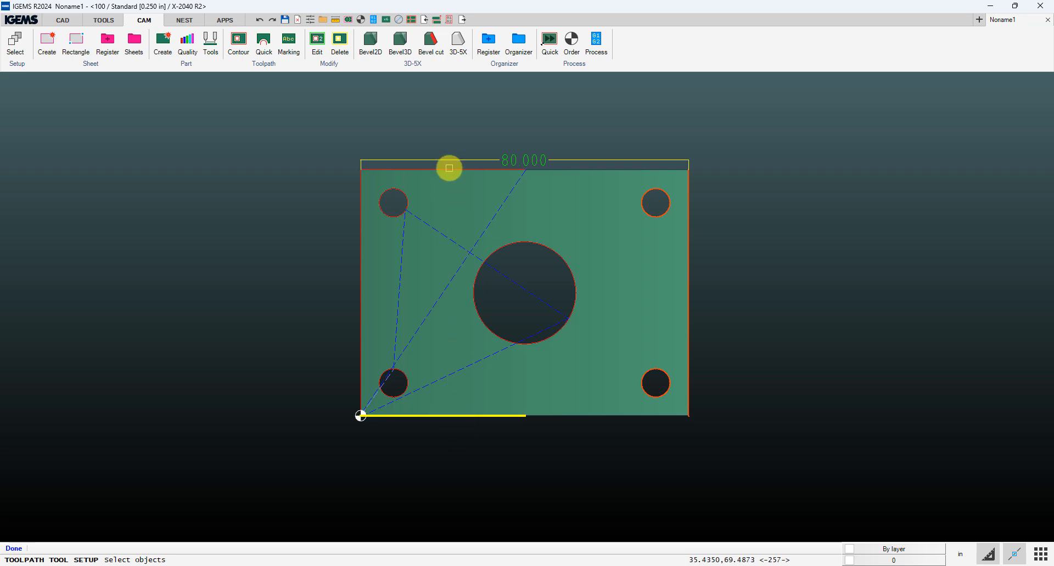
right_click(449, 169)
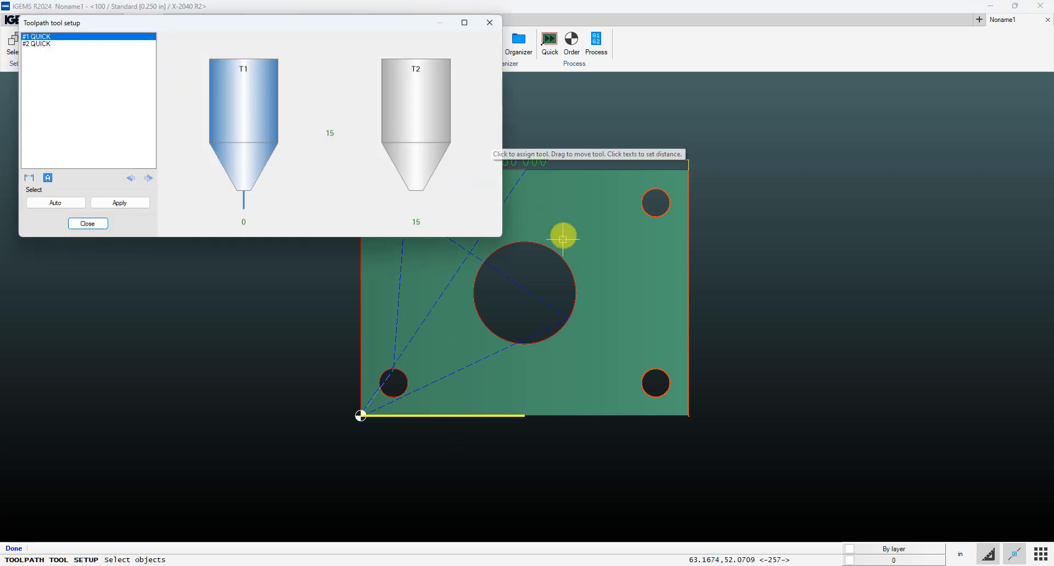
middle_drag(579, 243, 763, 262)
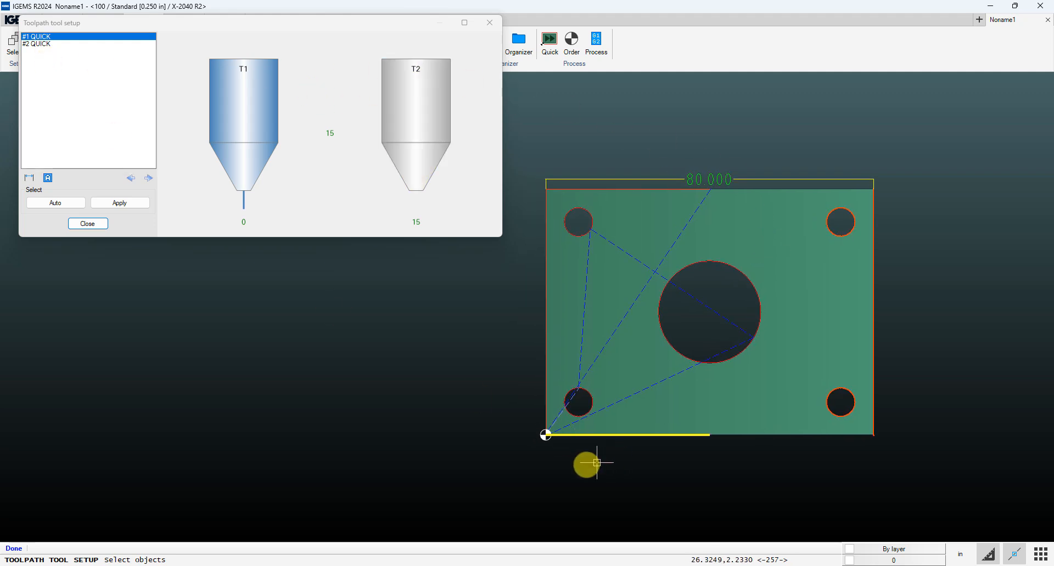
click(417, 114)
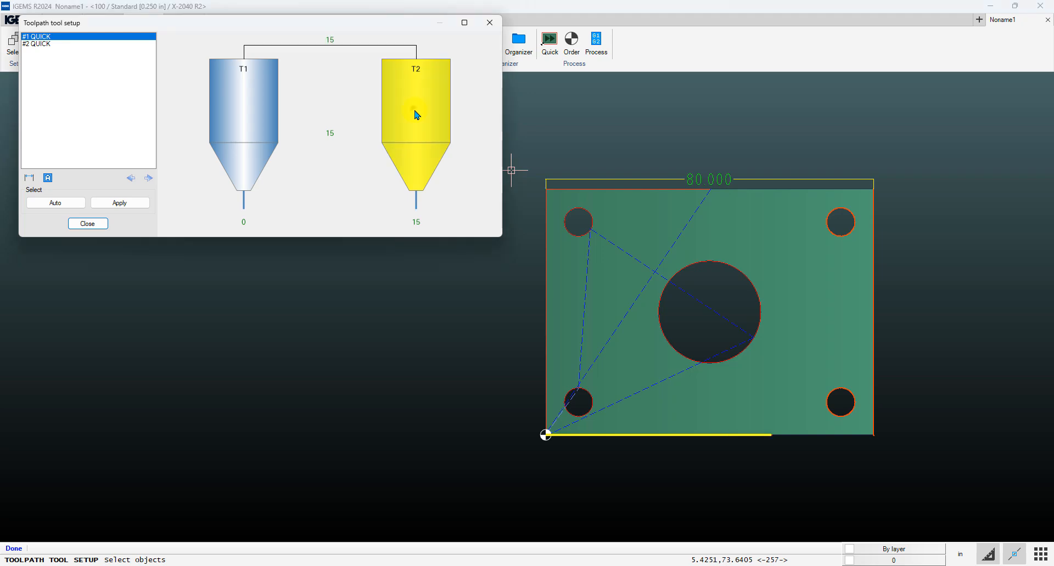
click(333, 135)
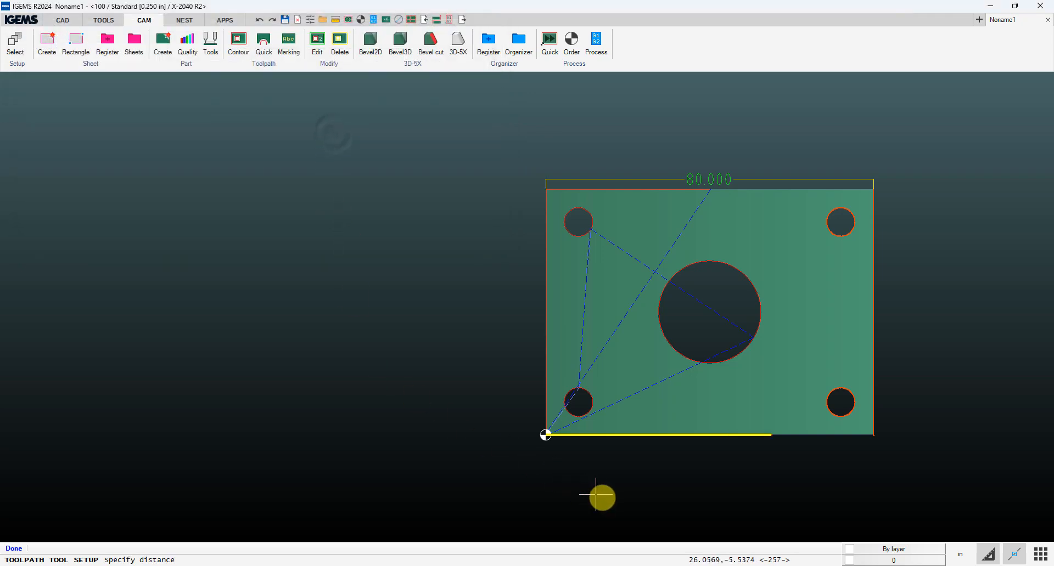
click(546, 436)
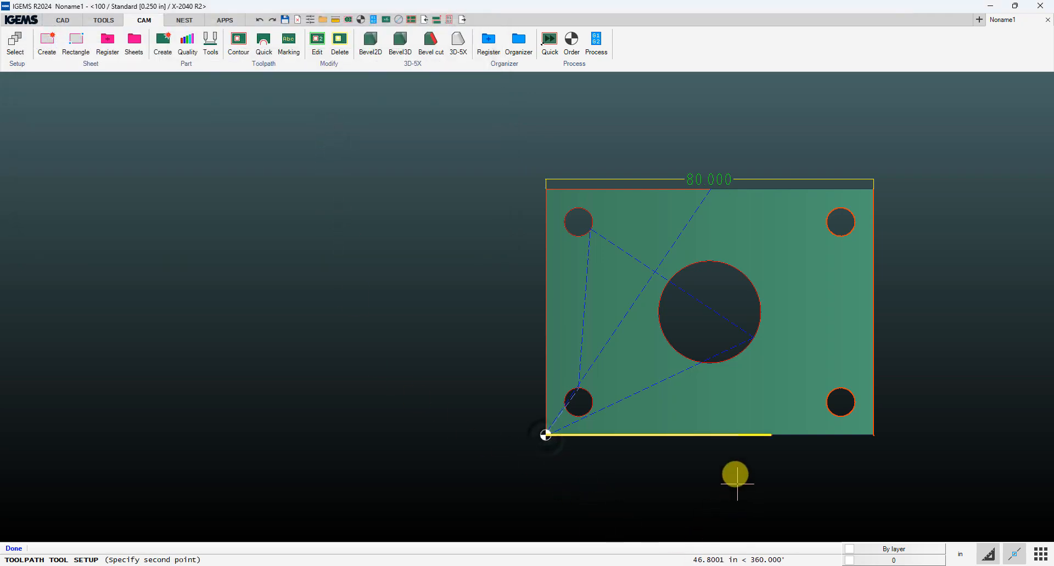
click(722, 433)
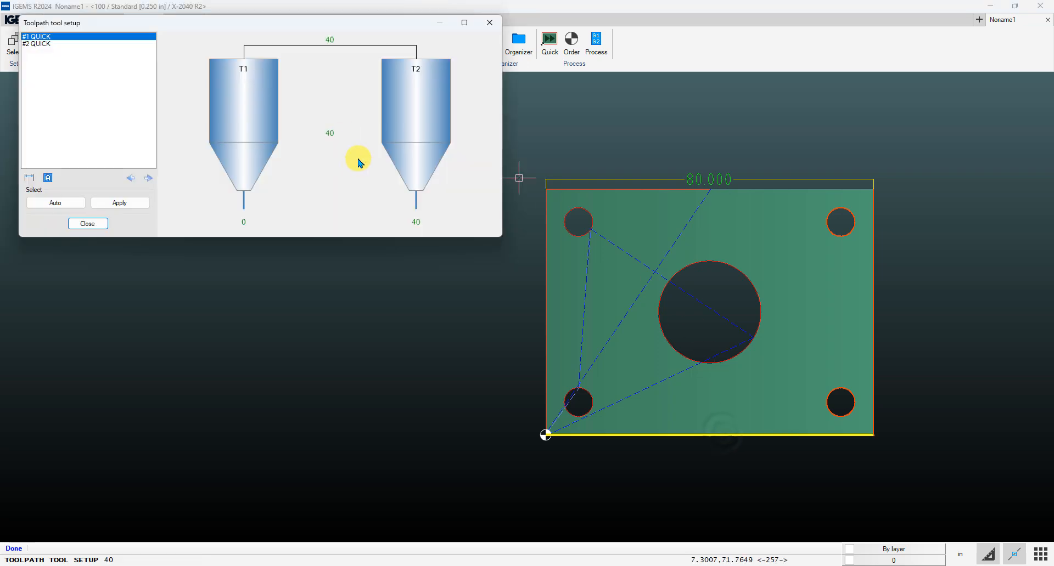
Add tool T2 to the top-edge toolpath with a 40 in tool spacing and finish the tool setup.
click(50, 46)
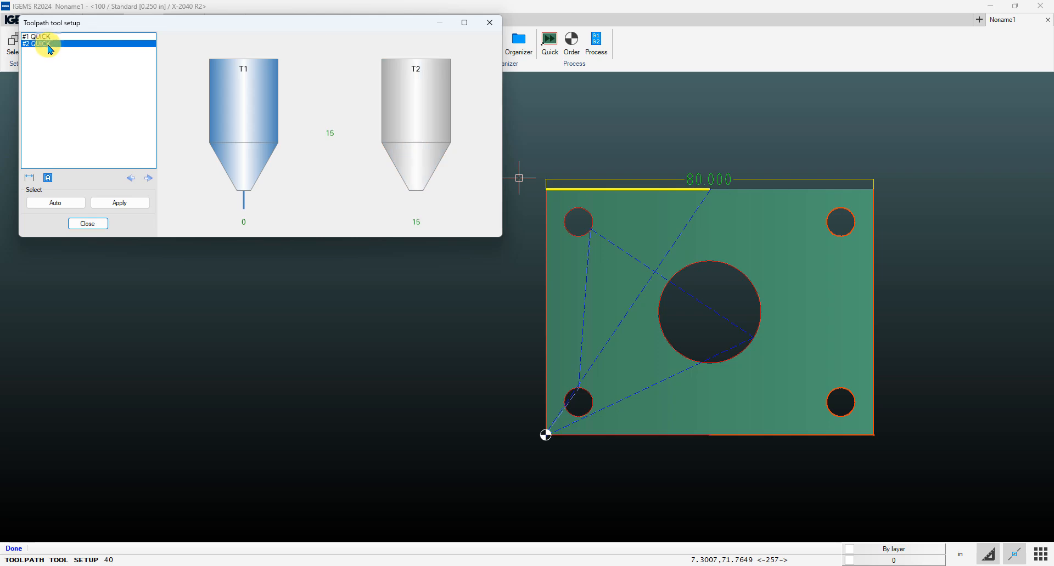
click(420, 122)
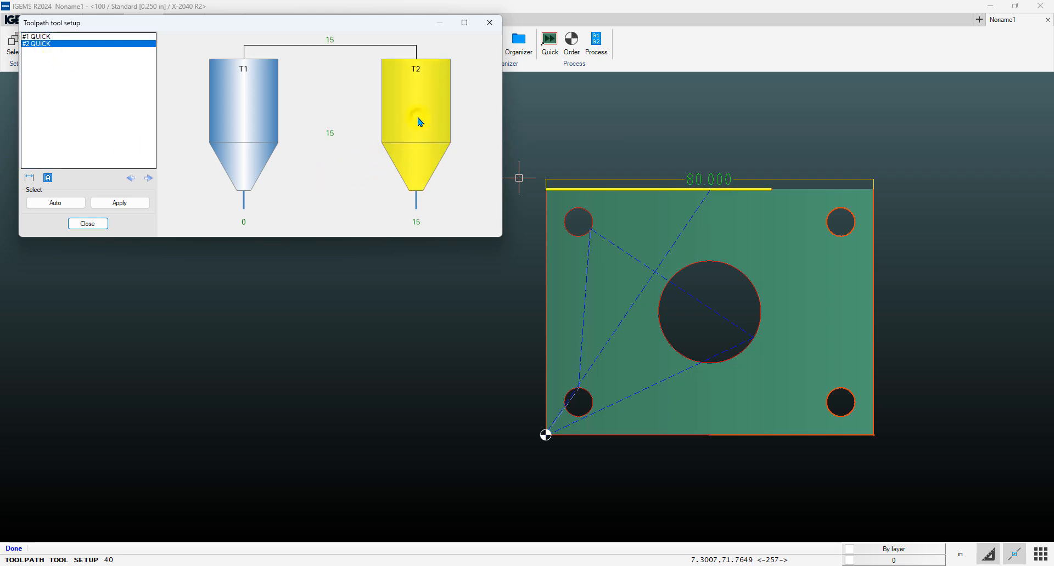
click(330, 134)
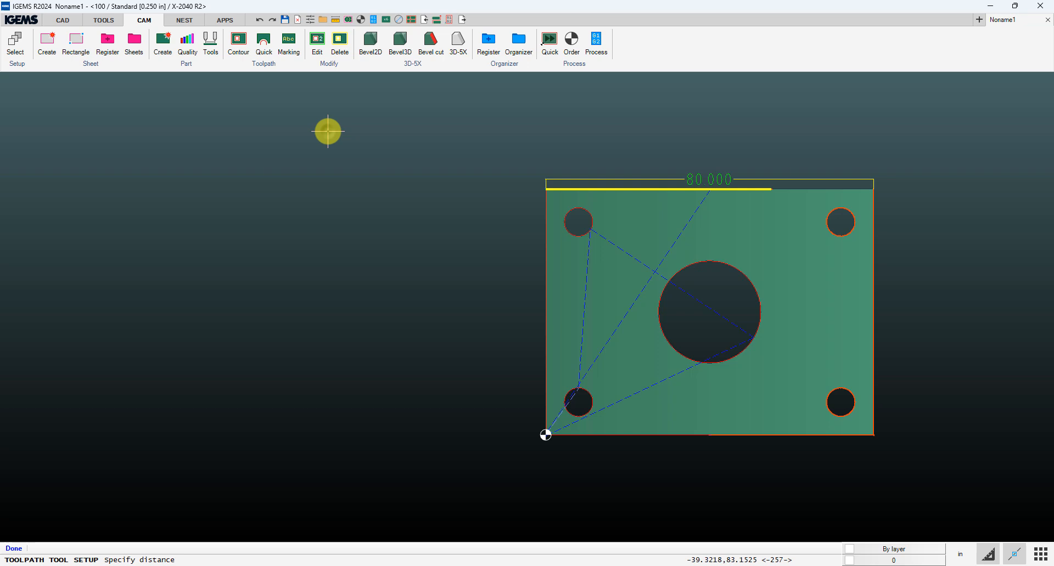
click(553, 188)
text(40)
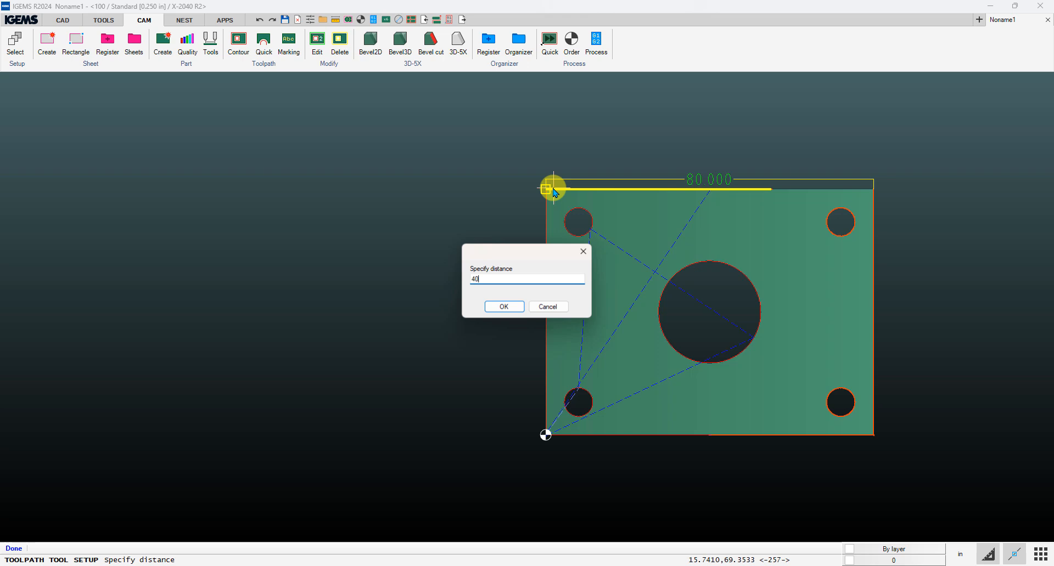
click(504, 309)
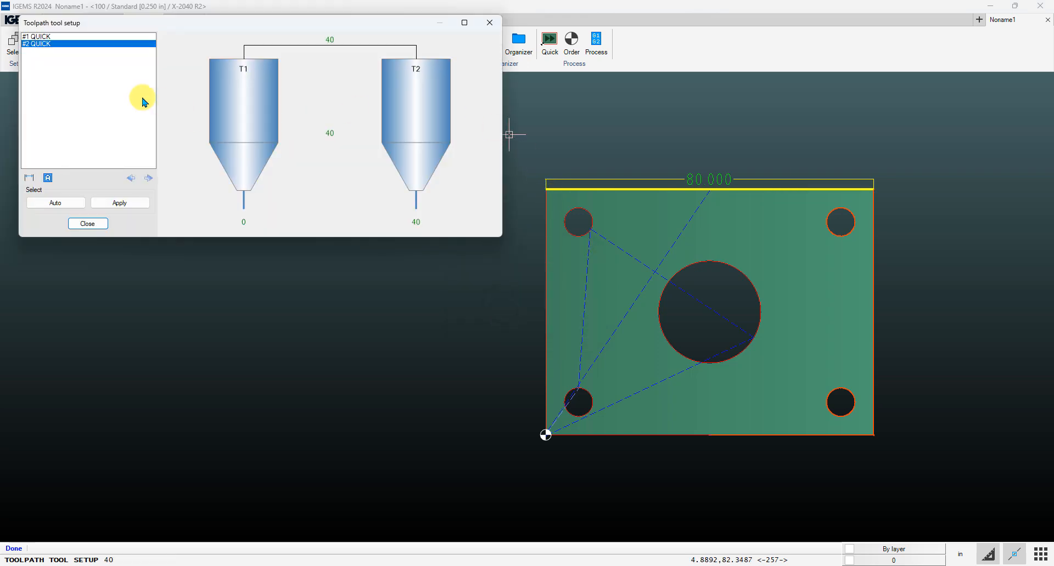
click(87, 224)
Examine the cutting sequence of the plate's internal and Quick toolpaths one by one in the toolpath editor.
middle_drag(732, 374, 580, 324)
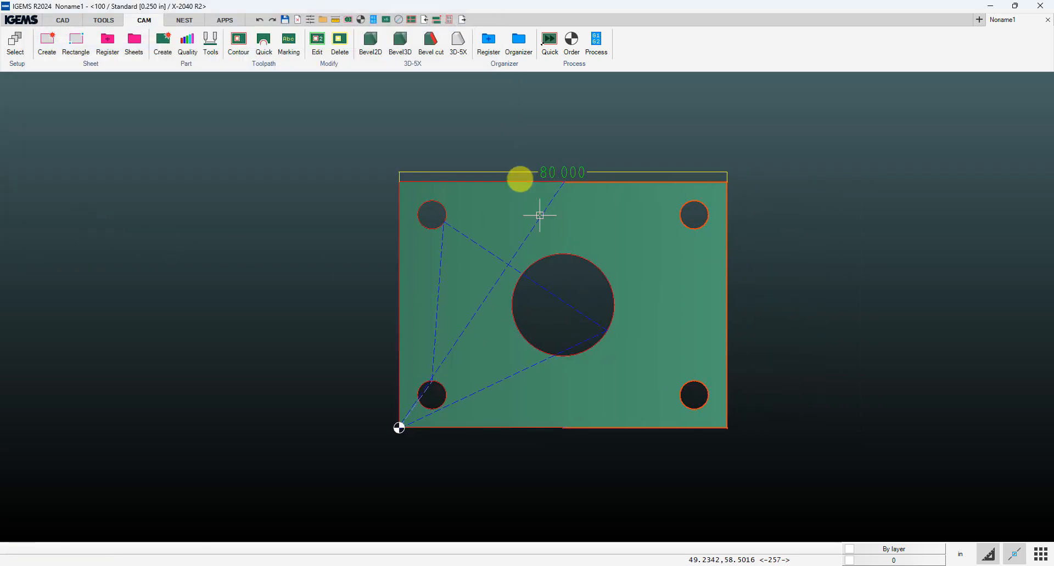
click(319, 43)
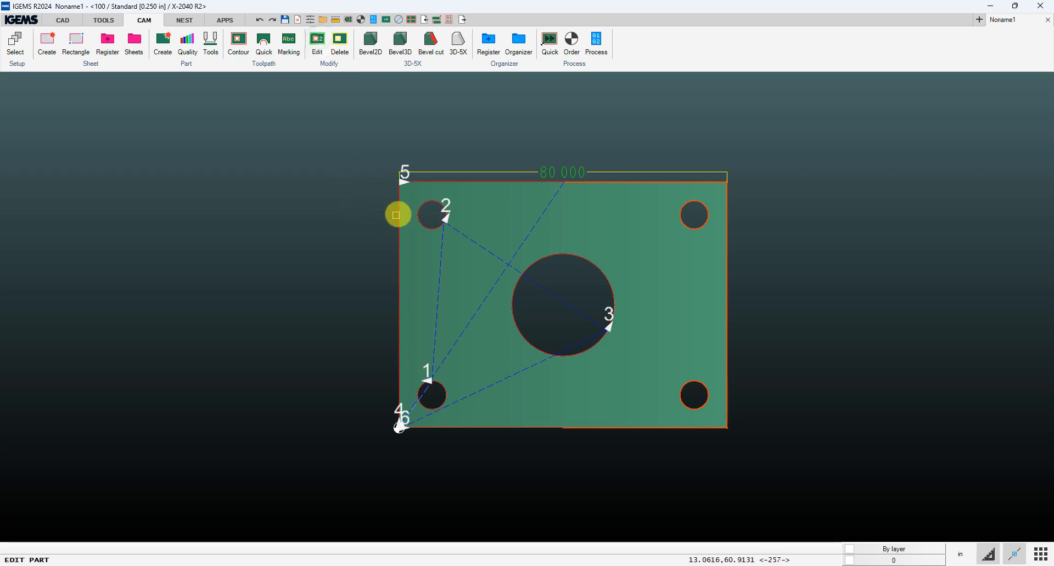
click(398, 213)
drag(486, 114, 190, 133)
click(156, 145)
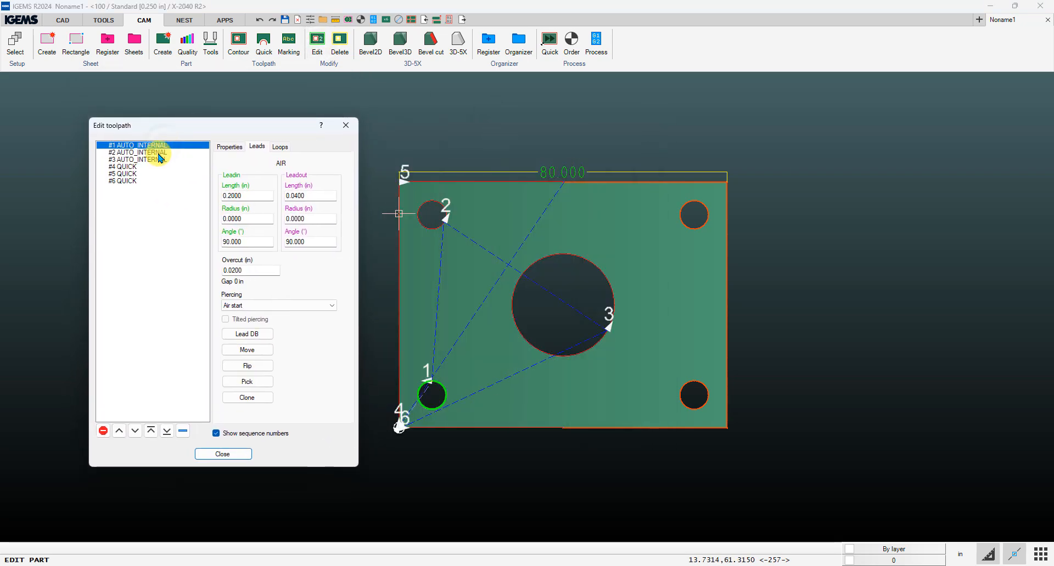
click(157, 153)
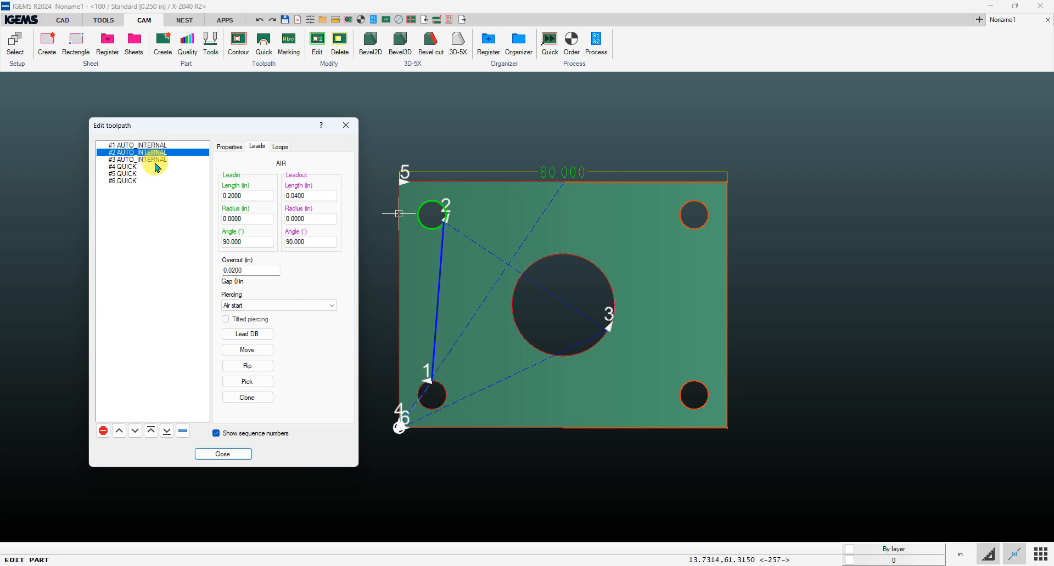
click(158, 159)
click(132, 167)
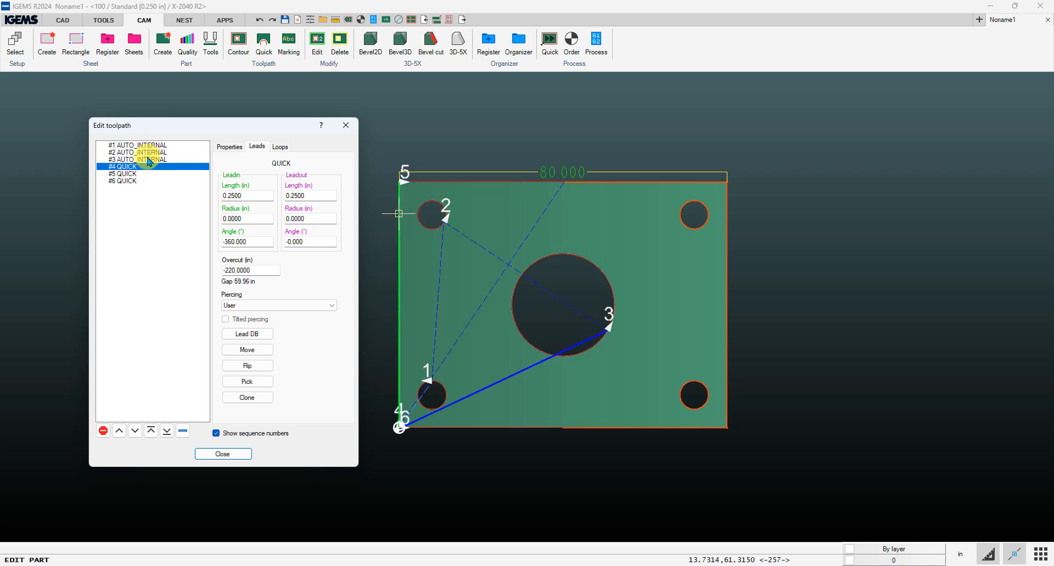
click(134, 174)
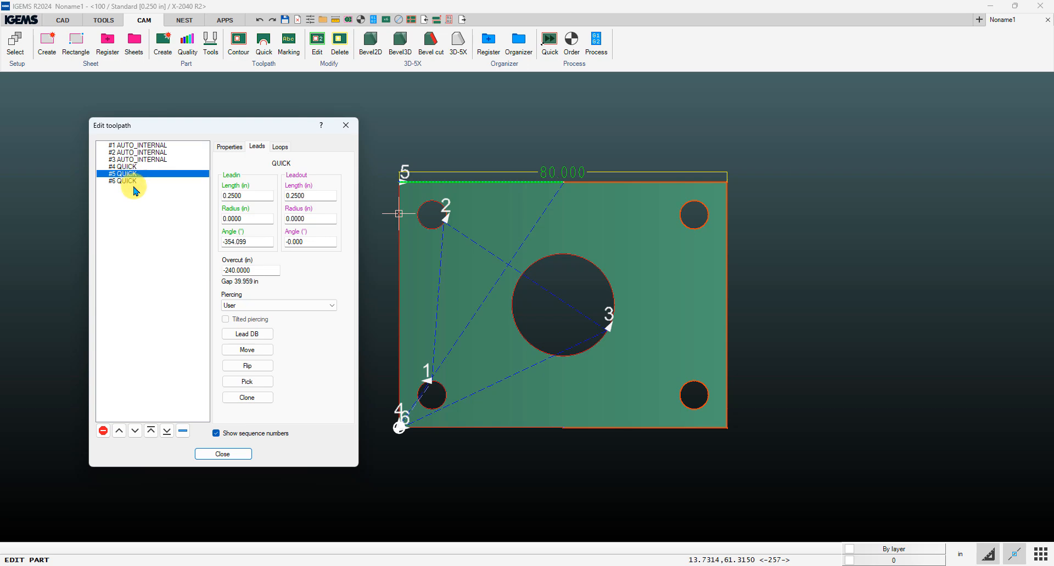
click(133, 182)
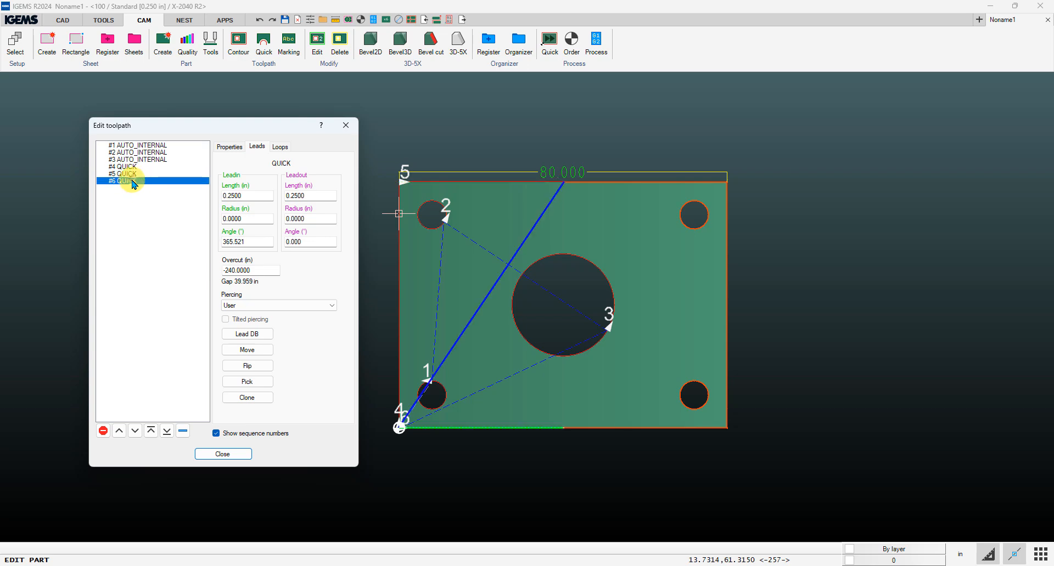
click(223, 455)
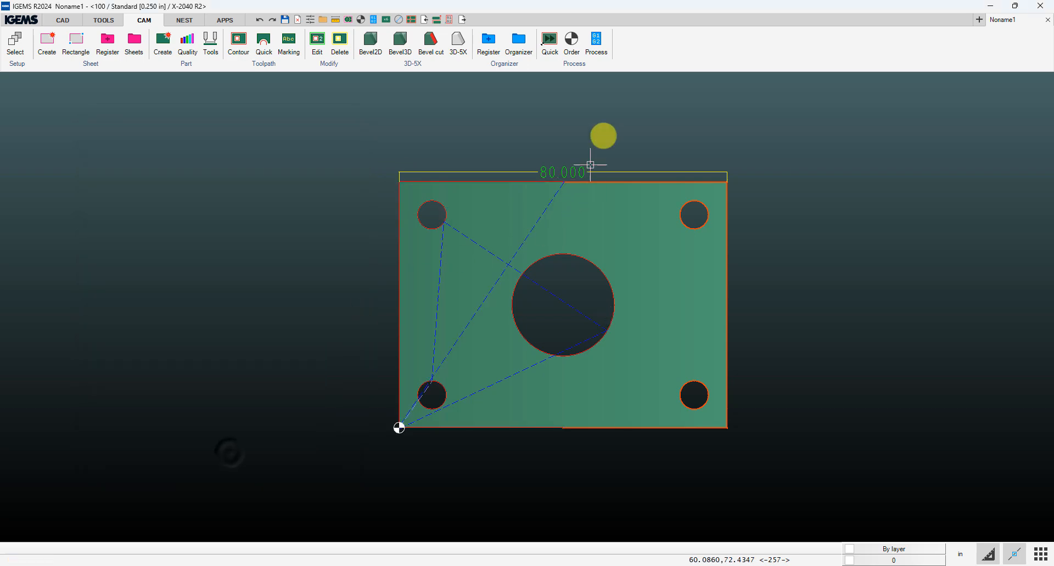
Process the plate and bring up its NC program in the cutting simulation.
click(597, 44)
click(439, 196)
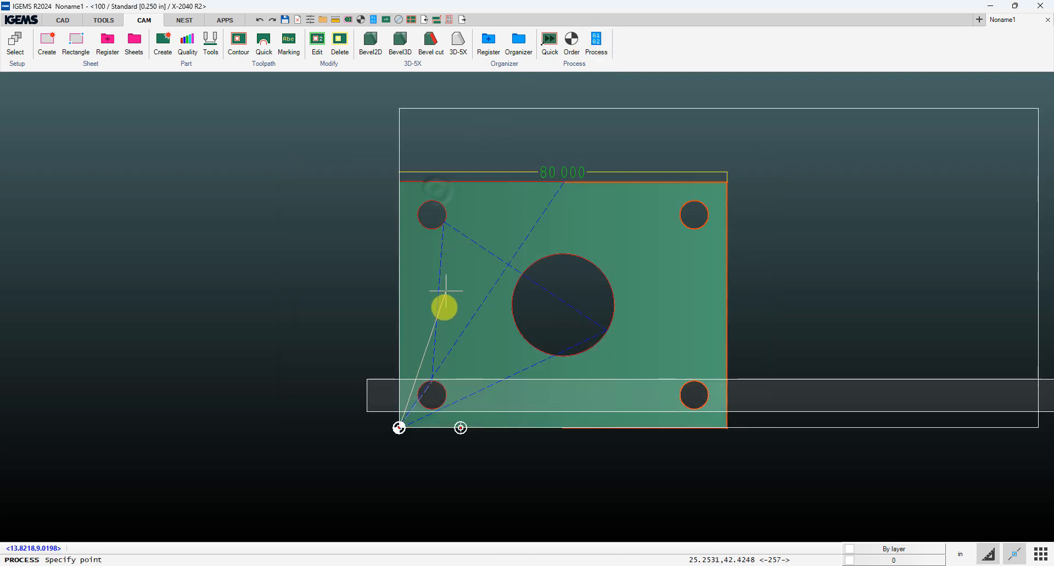
scroll(286, 99, down, 1)
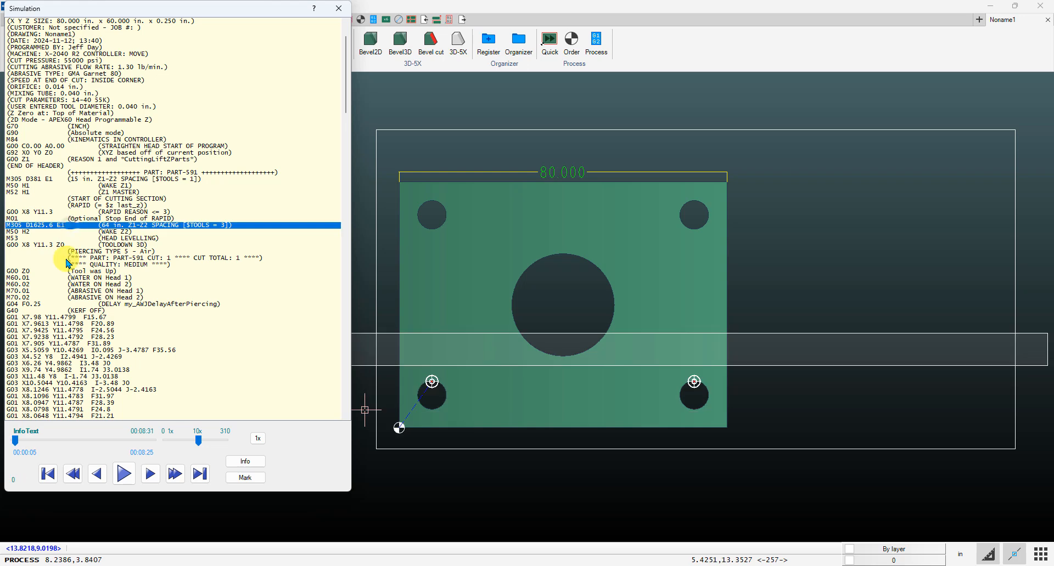
Simulate the hole cuts and examine the side-edge section of the NC program from its tool-spacing line onward.
click(124, 474)
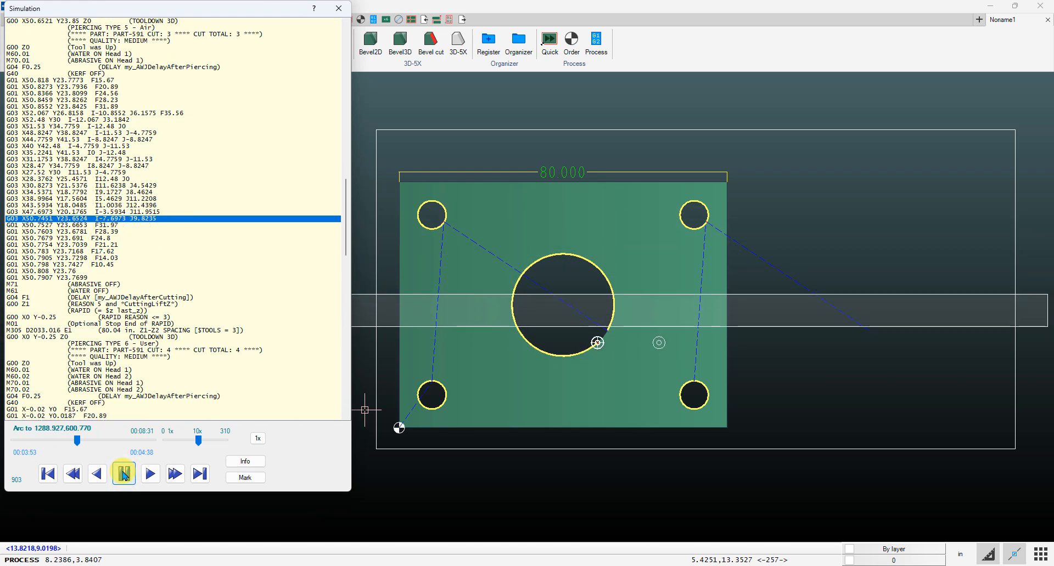
click(124, 474)
click(50, 167)
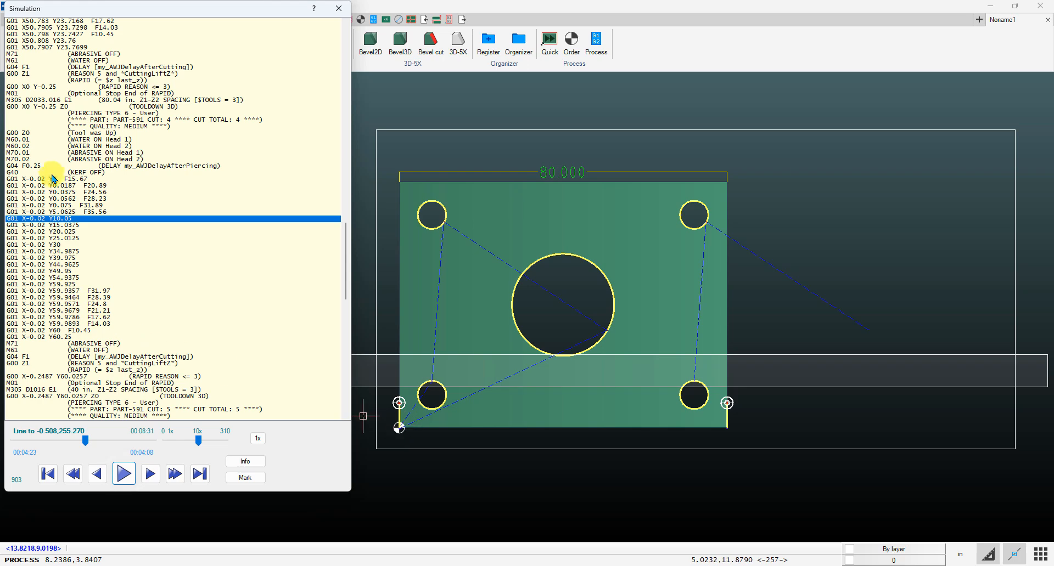
click(65, 106)
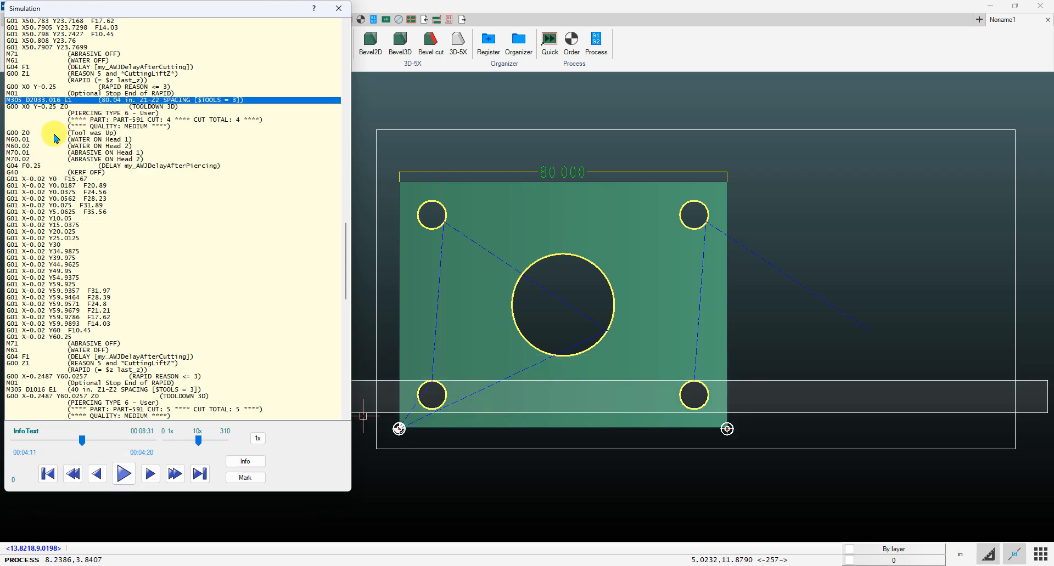
drag(45, 212, 39, 331)
scroll(46, 335, down, 1)
scroll(48, 340, down, 8)
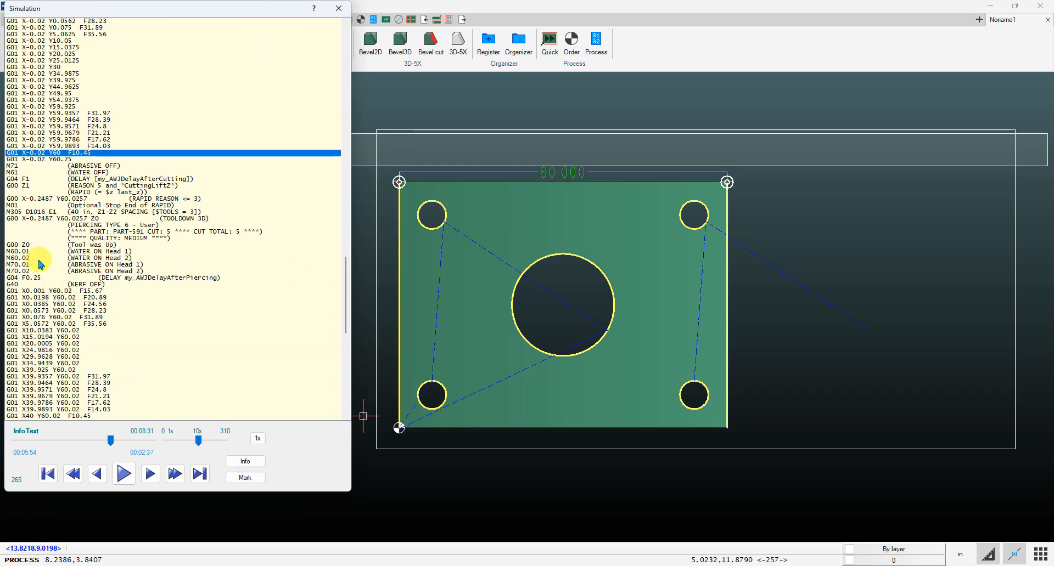
Examine the top-edge cut's tool-spacing line, play the rest of the simulation, and close the simulation and processing results.
click(87, 212)
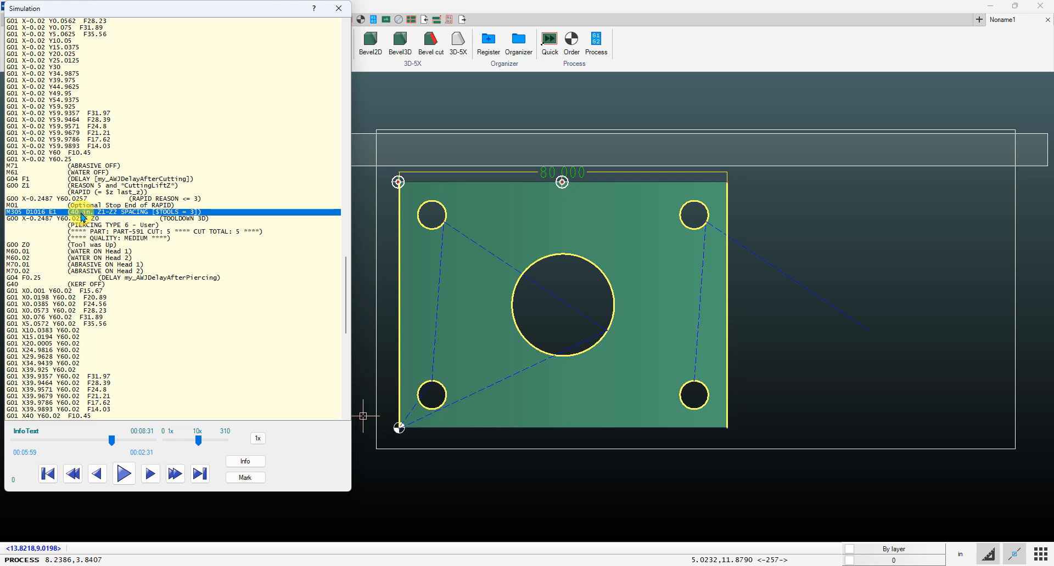
click(34, 252)
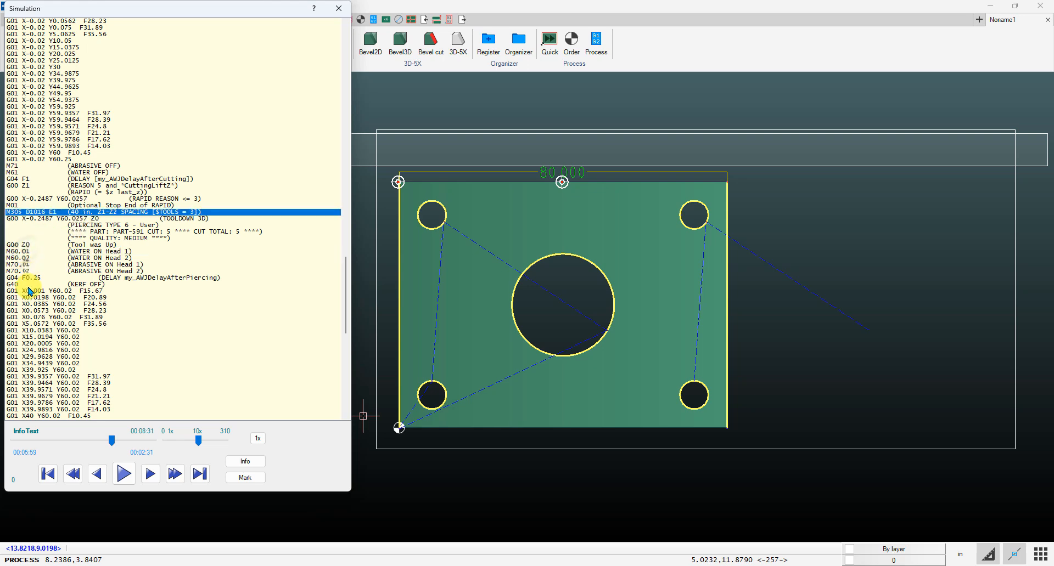
click(41, 318)
click(51, 344)
click(124, 474)
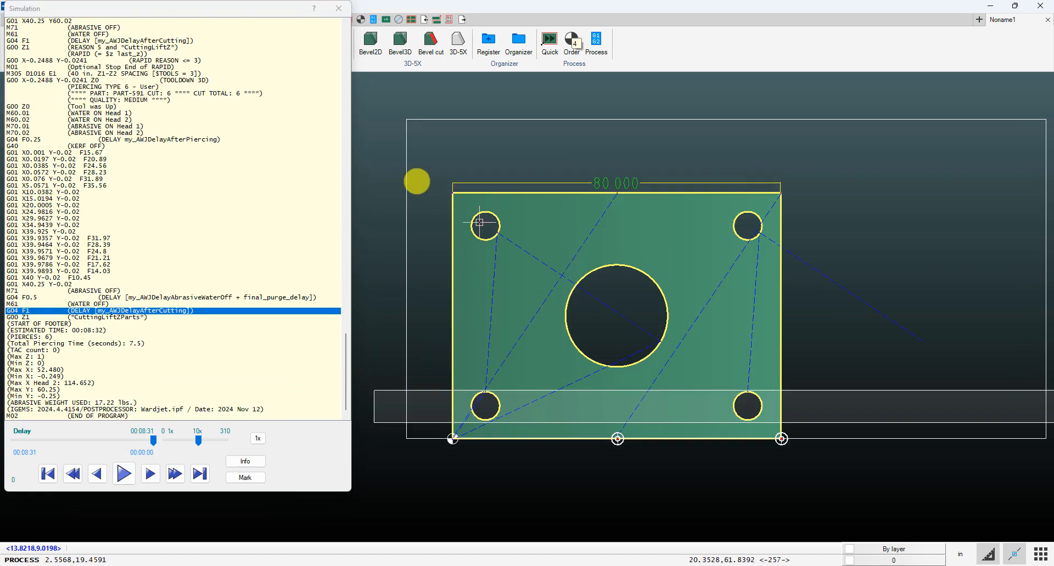
click(337, 16)
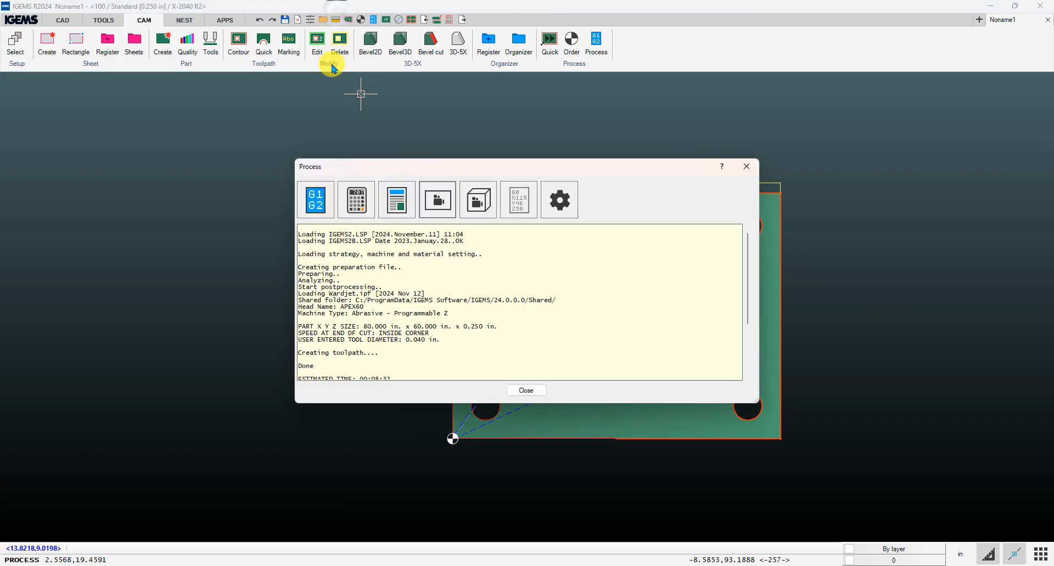
click(527, 390)
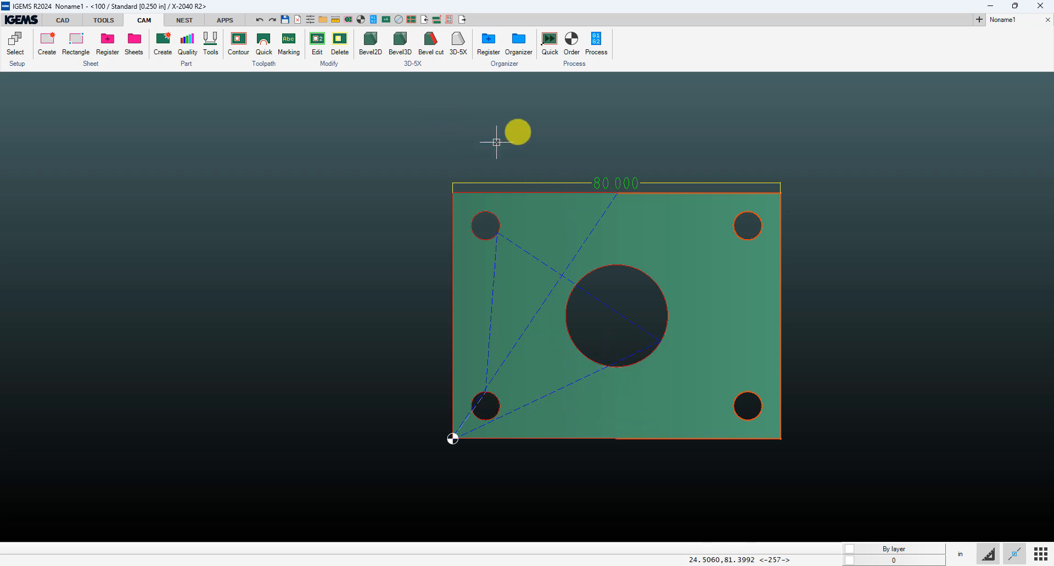
Delete all toolpaths from the plate.
click(340, 48)
mouse_move(357, 110)
mouse_down()
mouse_move(772, 460)
mouse_move(832, 482)
mouse_up()
right_click(832, 481)
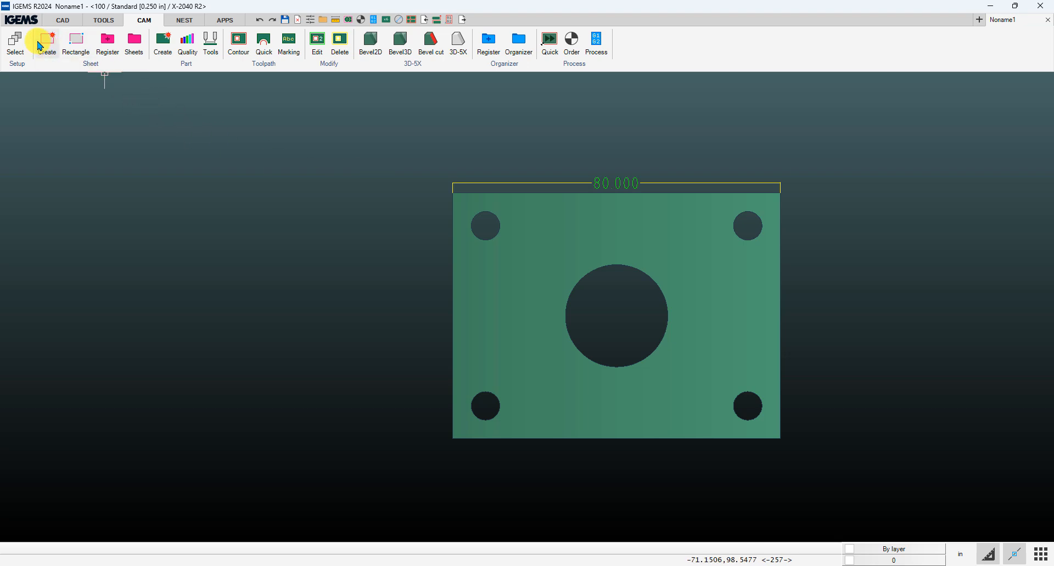
Switch the machine to X-2040 3-Heads R2, check its three-tool cutting settings, save them and confirm the selection.
click(18, 46)
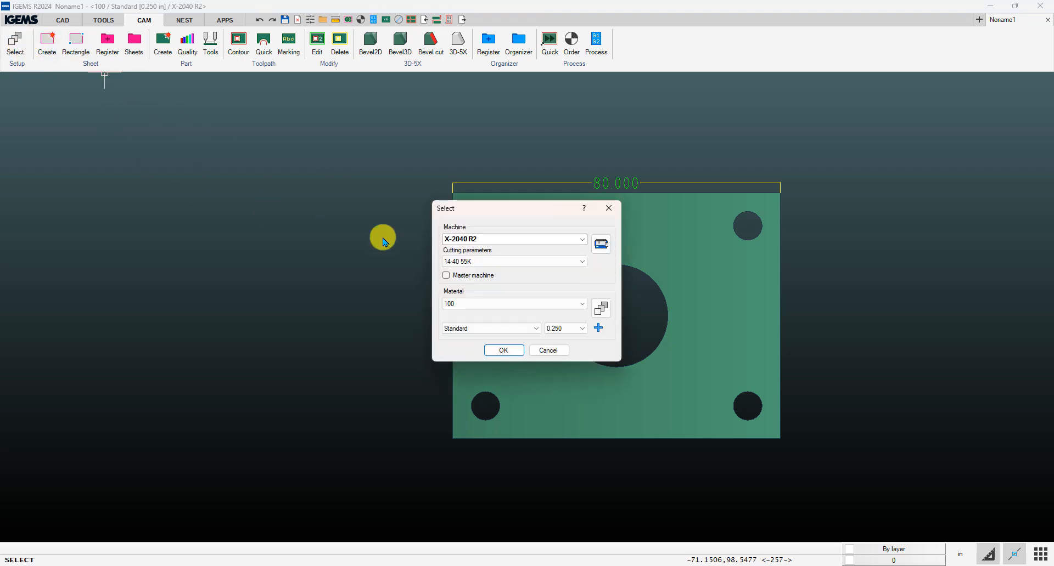
click(470, 240)
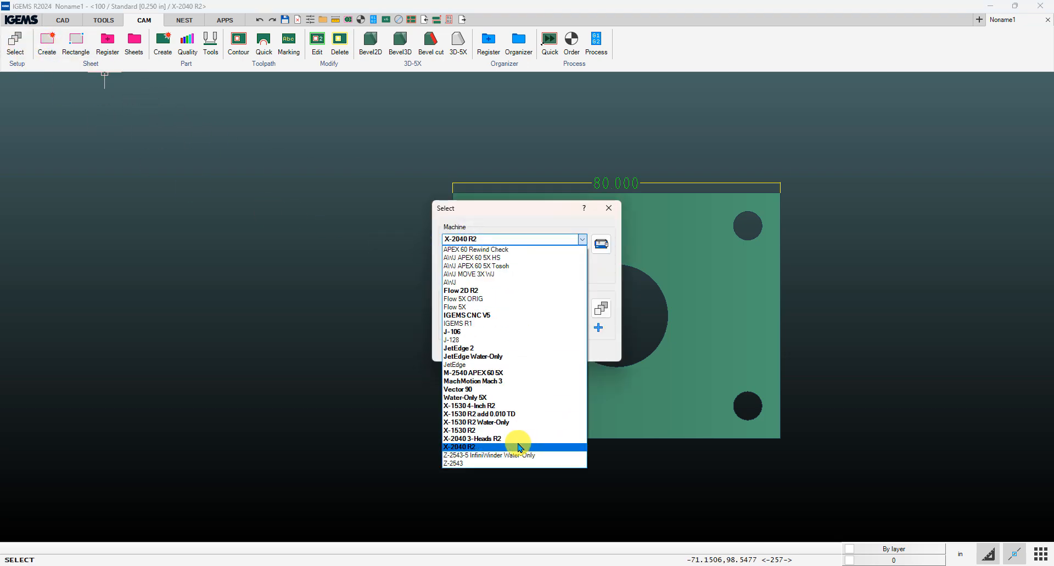
click(515, 435)
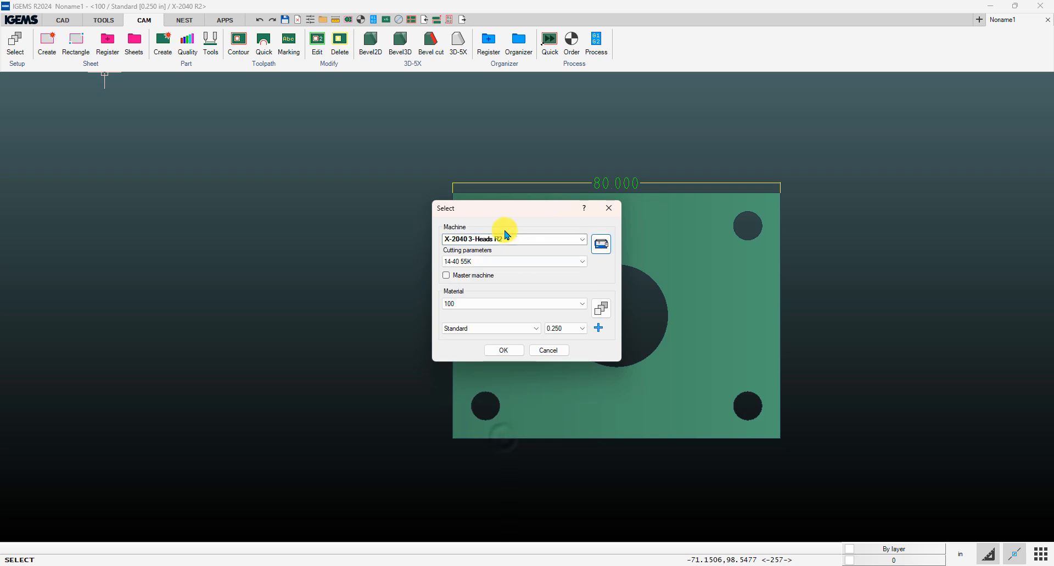
click(600, 244)
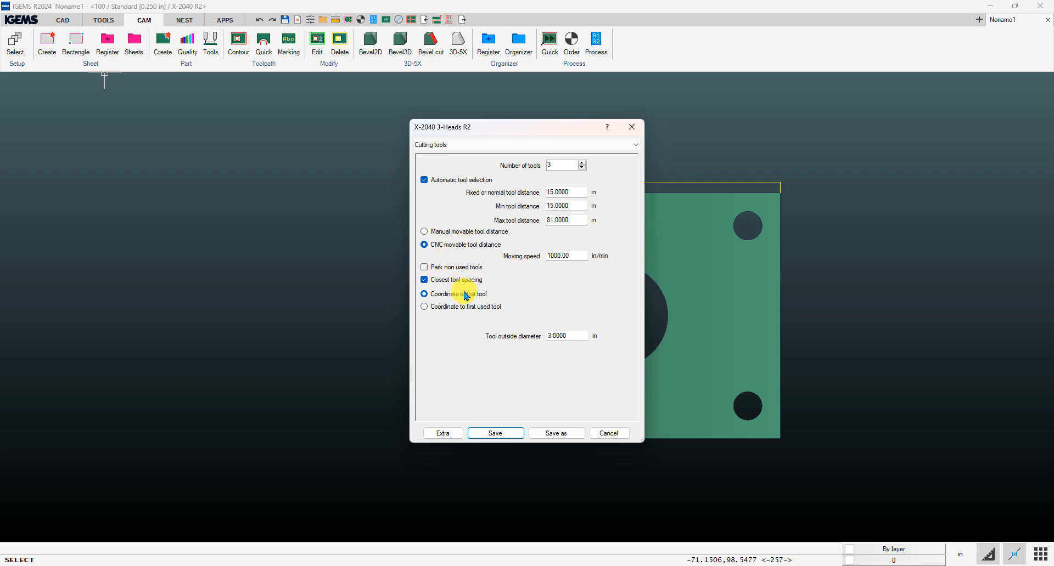
click(486, 435)
click(502, 351)
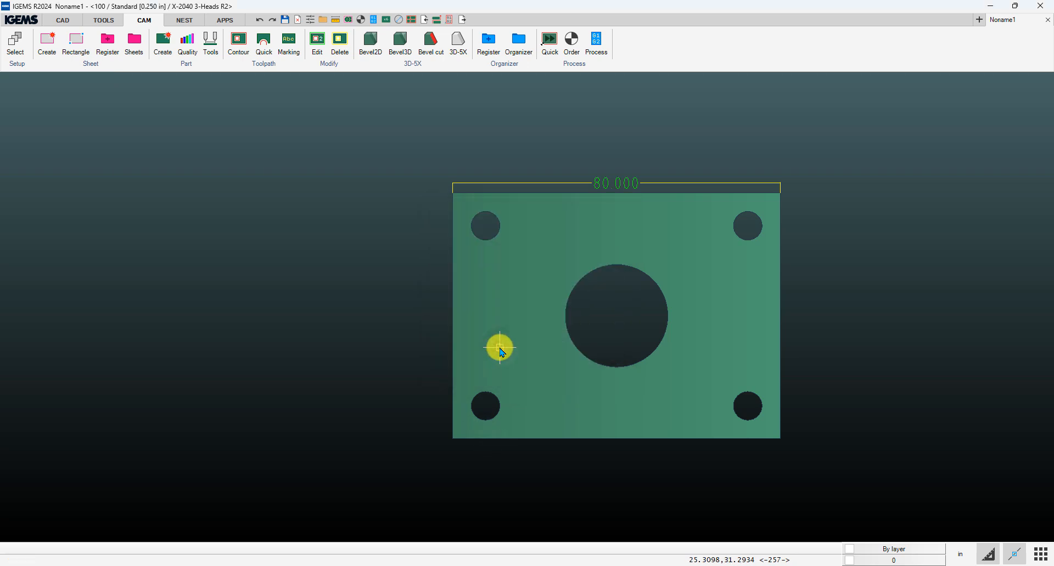
Turn the part back into plain geometry and copy the lower-left hole 20 in horizontally toward the lower-right hole.
click(596, 342)
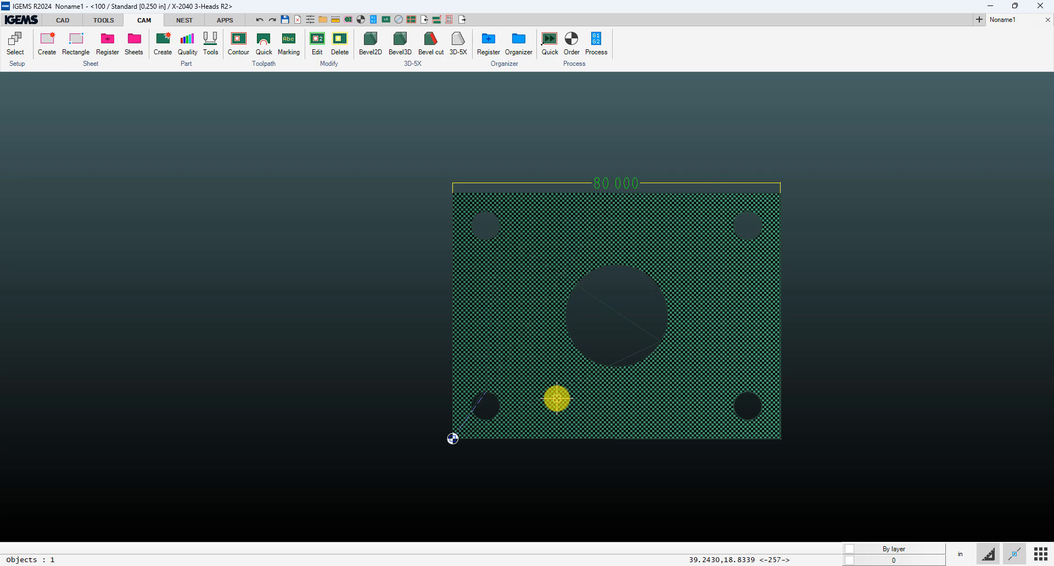
click(556, 399)
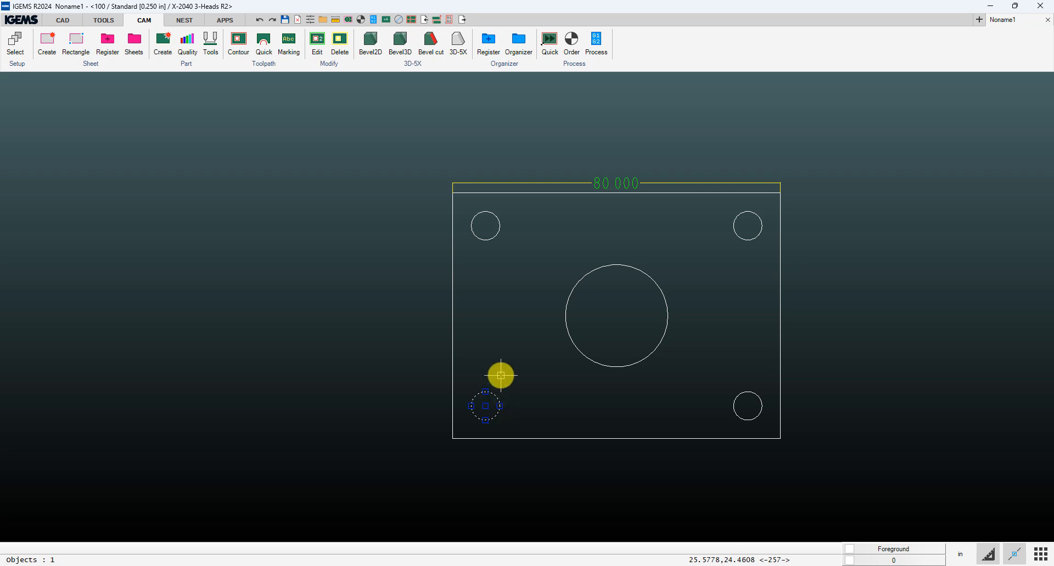
key(ctrl+c)
click(502, 377)
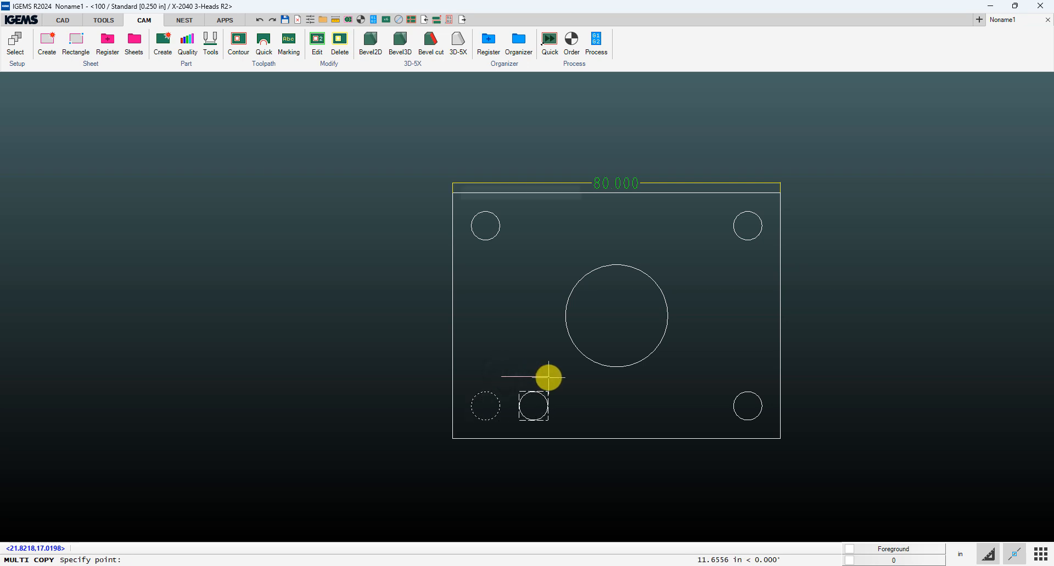
text(20)
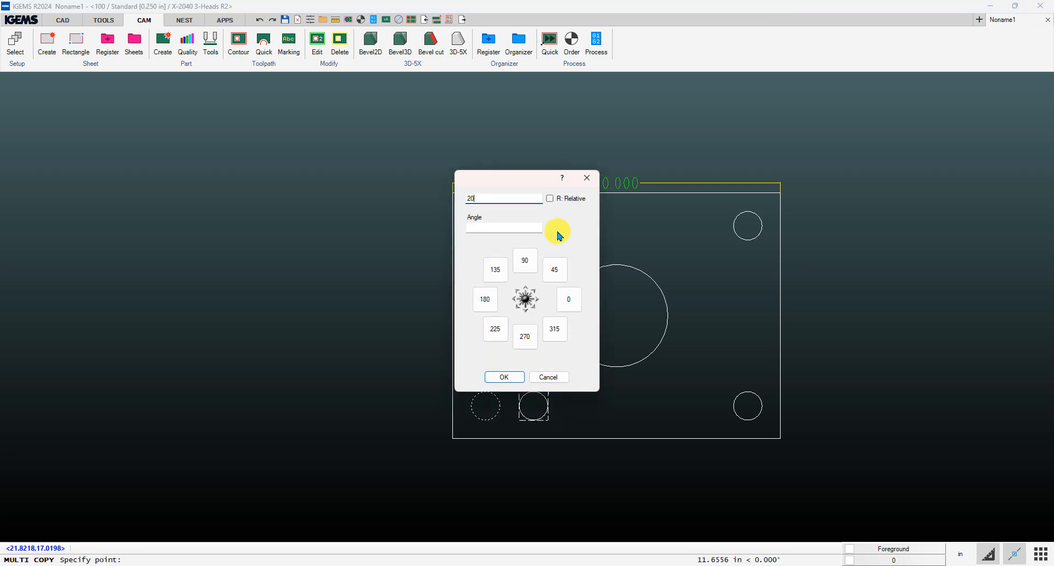
click(550, 198)
click(549, 327)
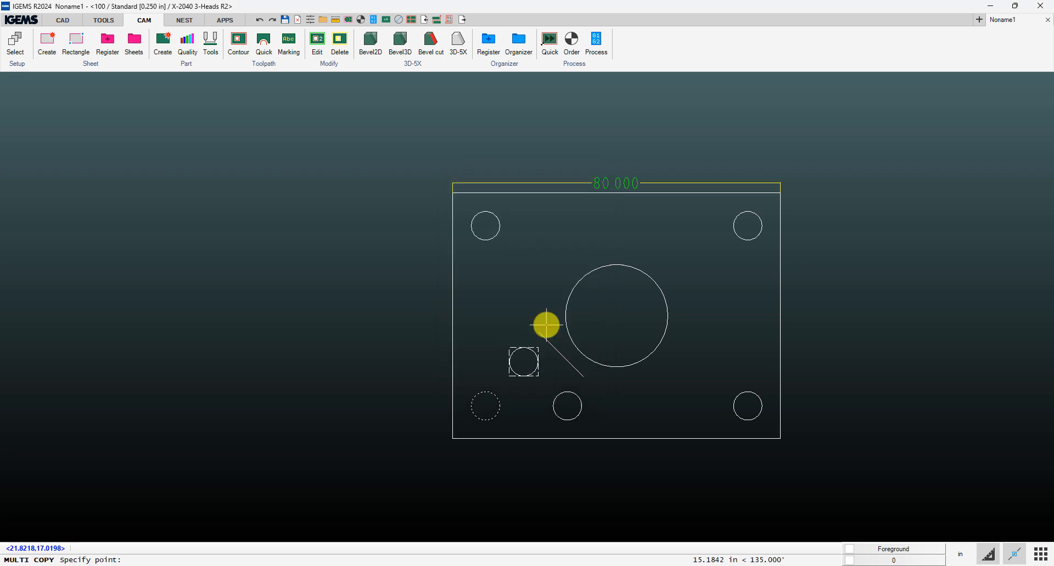
key(Escape)
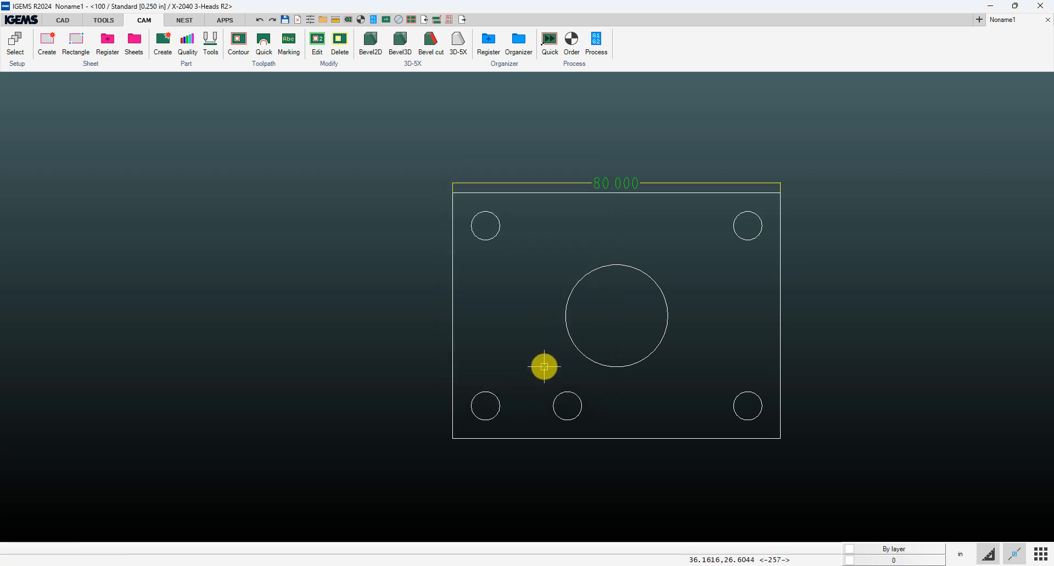
Create a part with automatic toolpaths from the plate outline and all holes, keeping Medium quality.
click(159, 40)
drag(419, 142, 901, 546)
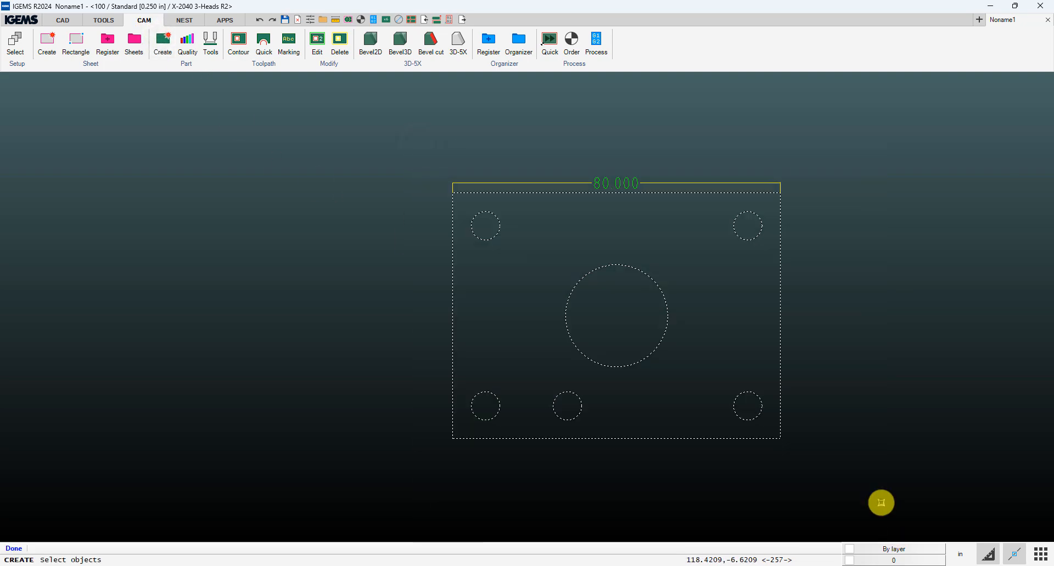
right_click(881, 502)
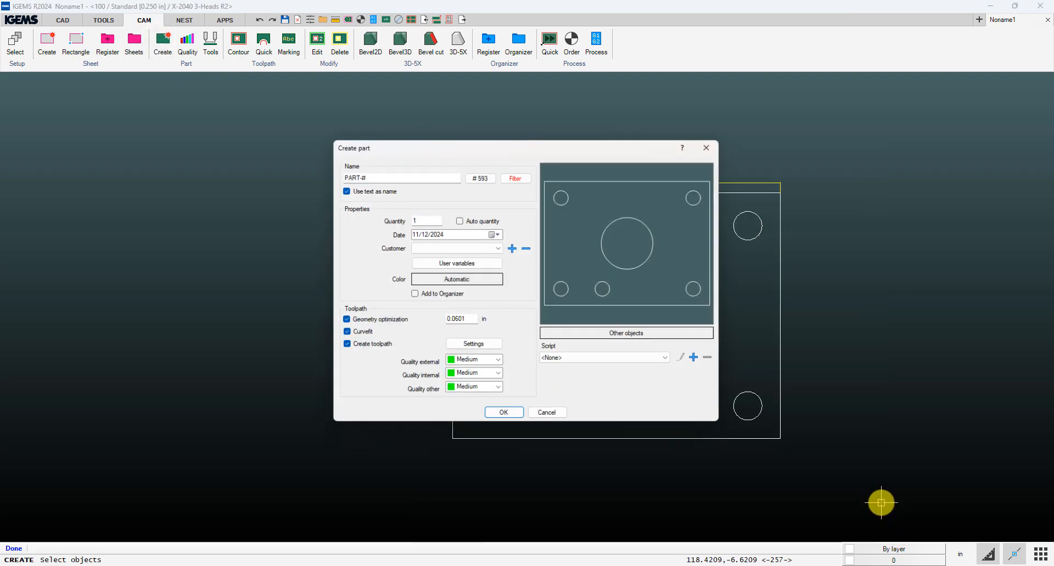
click(496, 416)
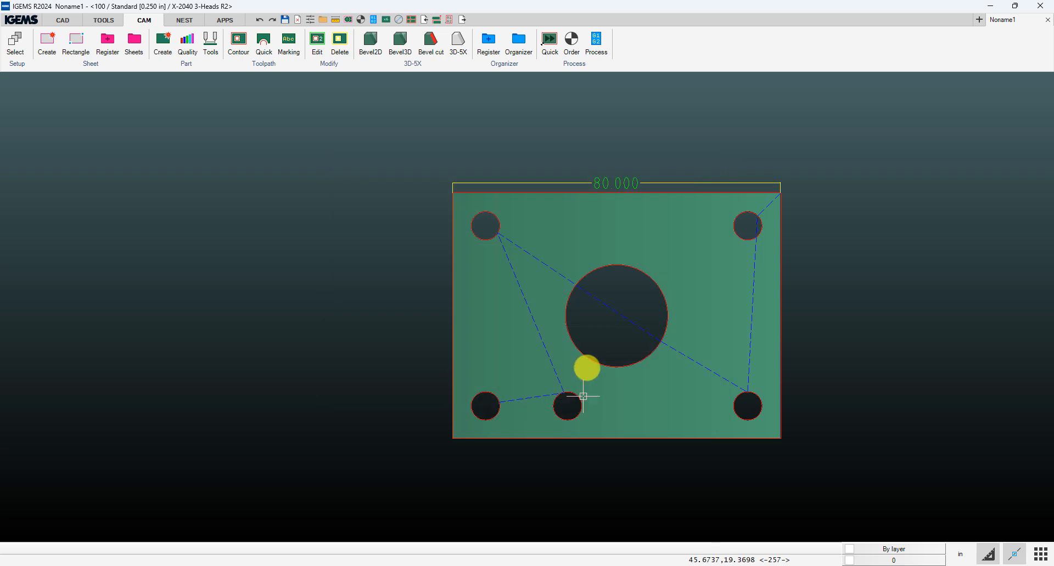
Delete the toolpaths of the copied hole, the two right-hand corner holes and the plate's outer contour.
click(340, 41)
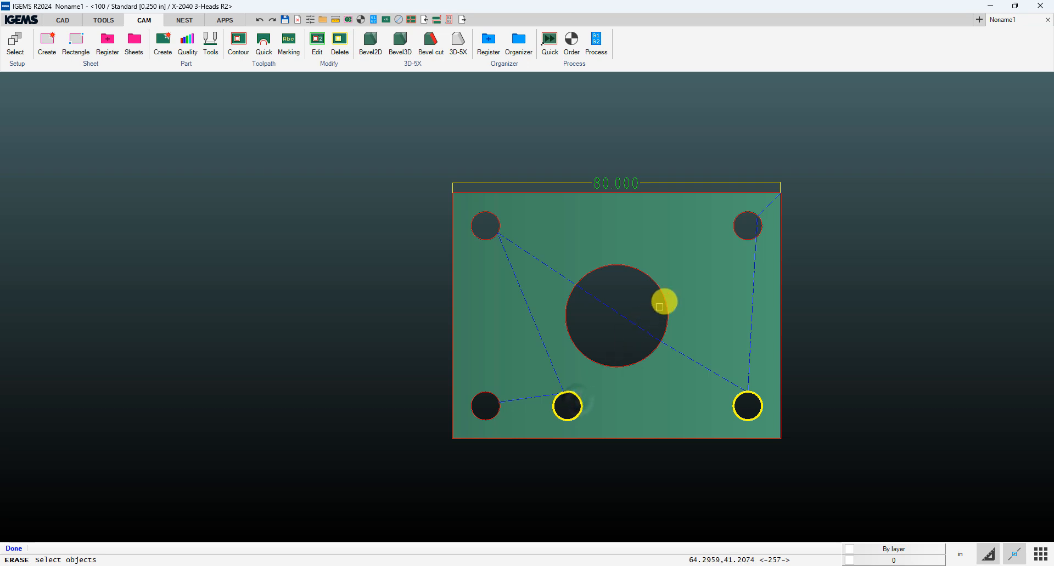
right_click(736, 236)
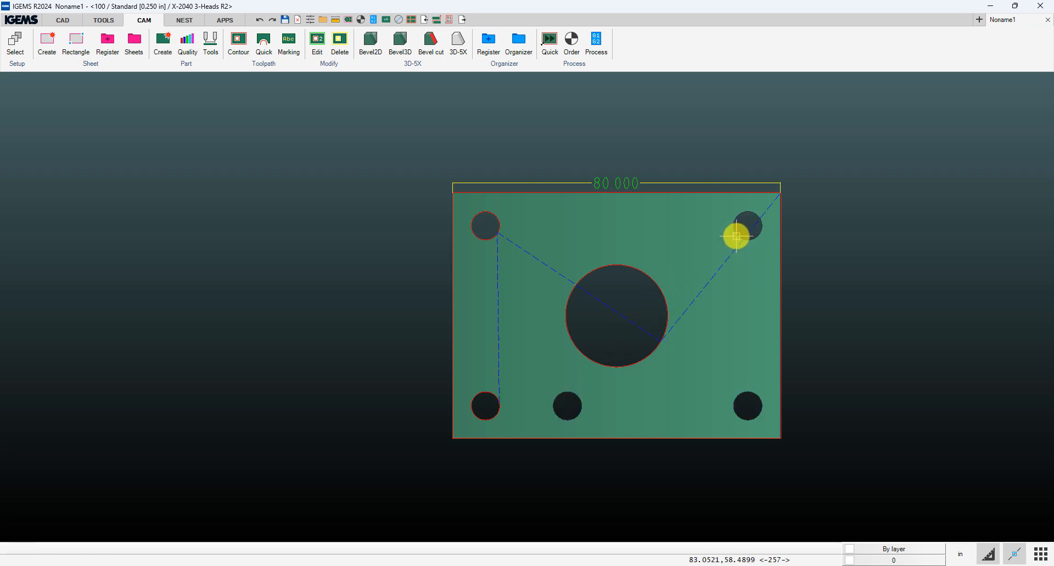
click(340, 44)
click(493, 192)
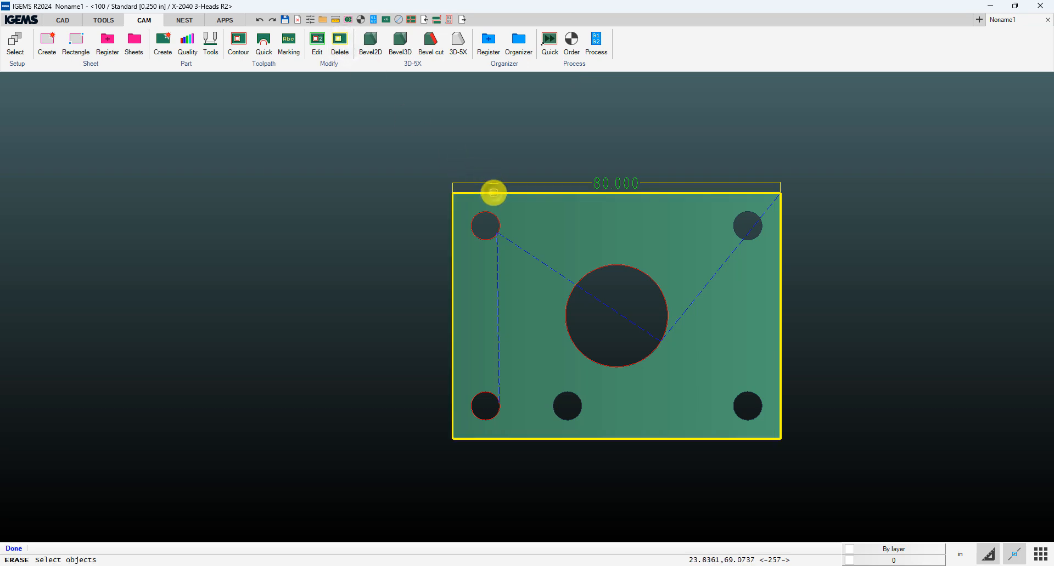
right_click(493, 193)
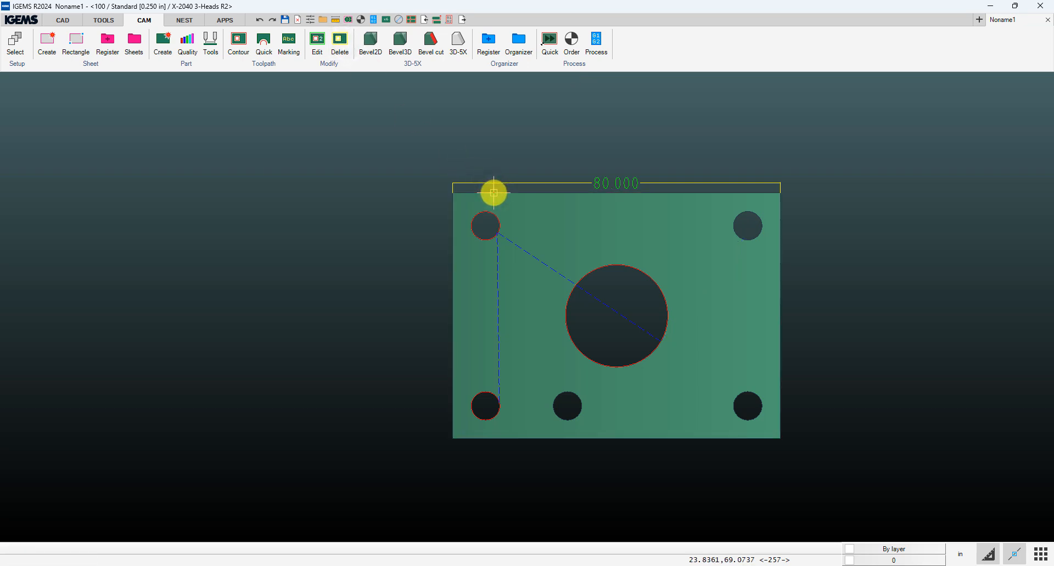
Run Tool setup on the toolpaths of the two left-hand corner holes and the large centre hole.
click(264, 62)
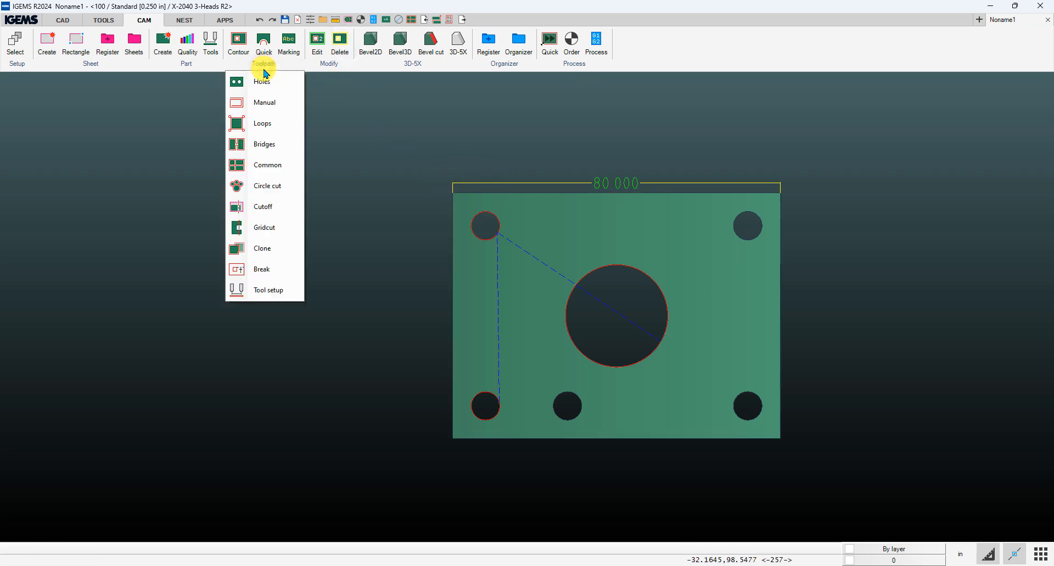
click(263, 291)
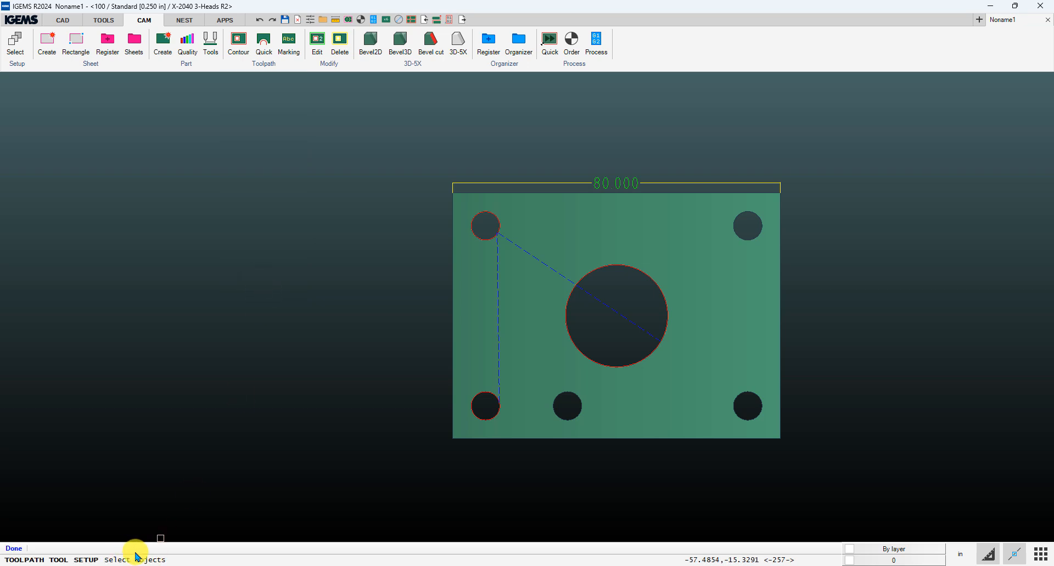
click(500, 407)
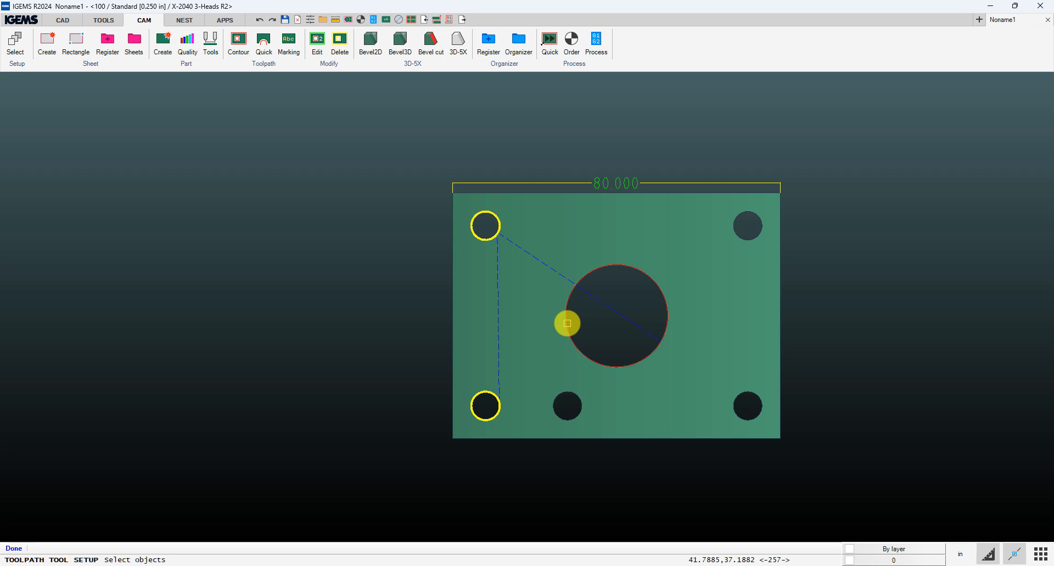
click(566, 323)
right_click(458, 310)
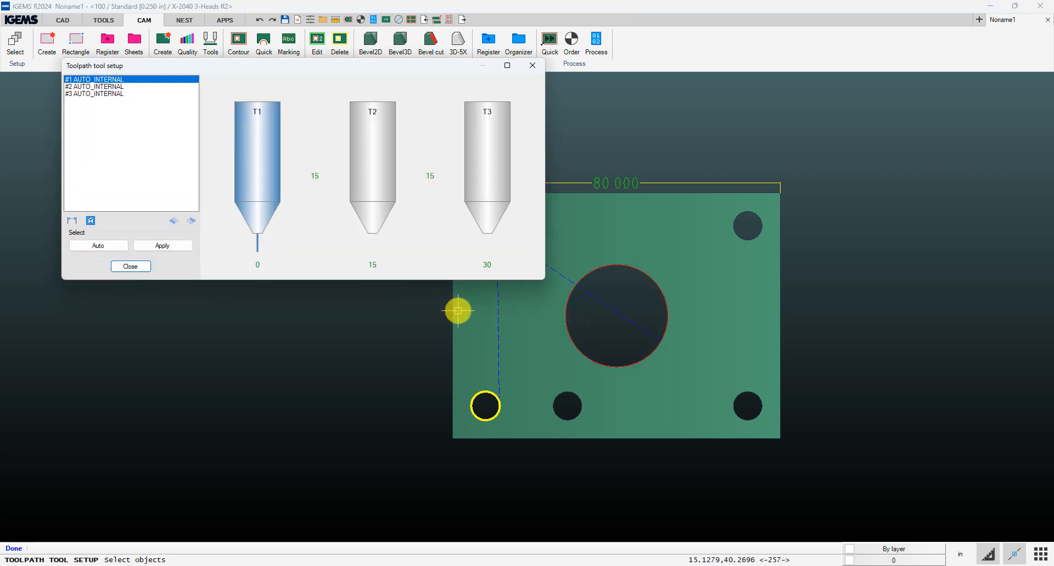
Add tools T2 and T3 to the first internal toolpath, at the lower-left hole.
drag(276, 72, 270, 96)
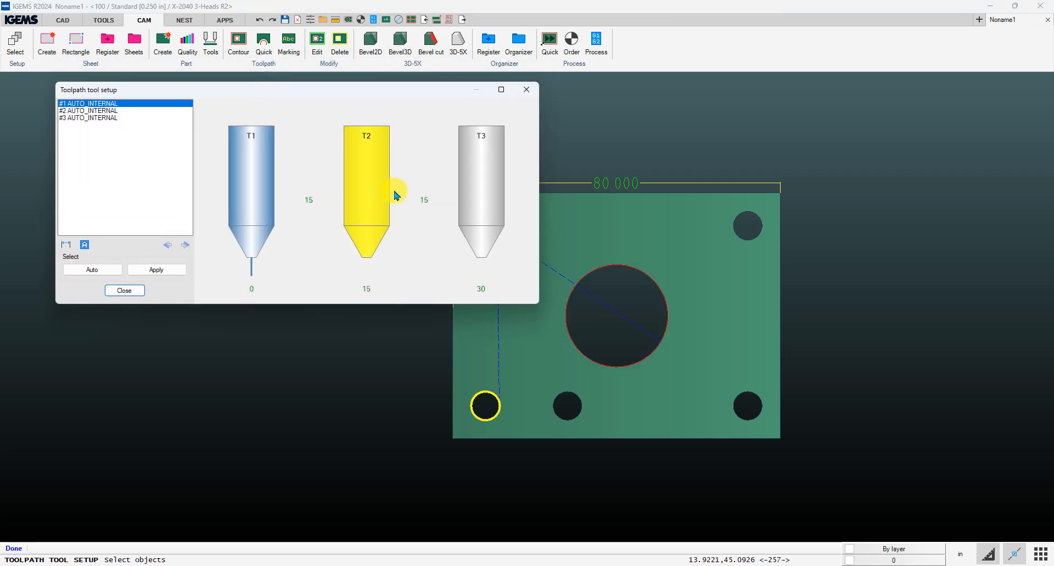
drag(377, 102, 358, 139)
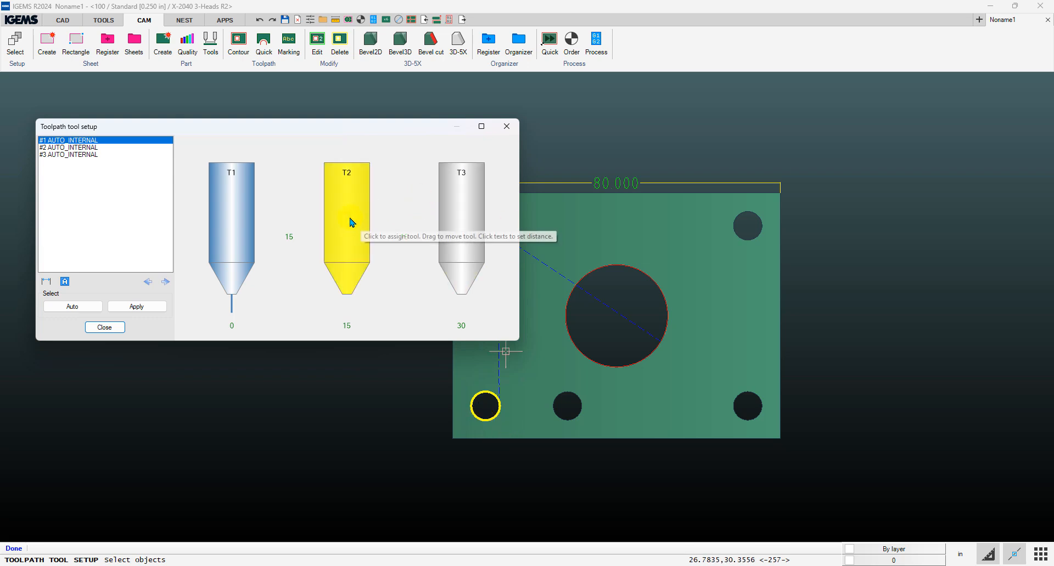
click(359, 253)
click(460, 245)
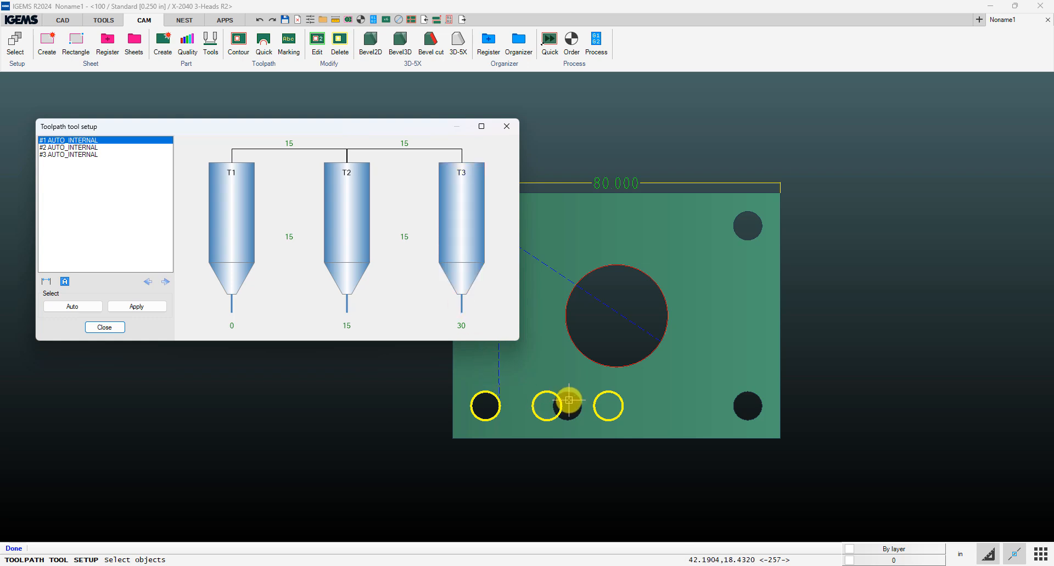
Set the T1–T2 spacing of the first toolpath to 20 in by picking the centres of the lower-left hole and the hole beside it.
click(290, 145)
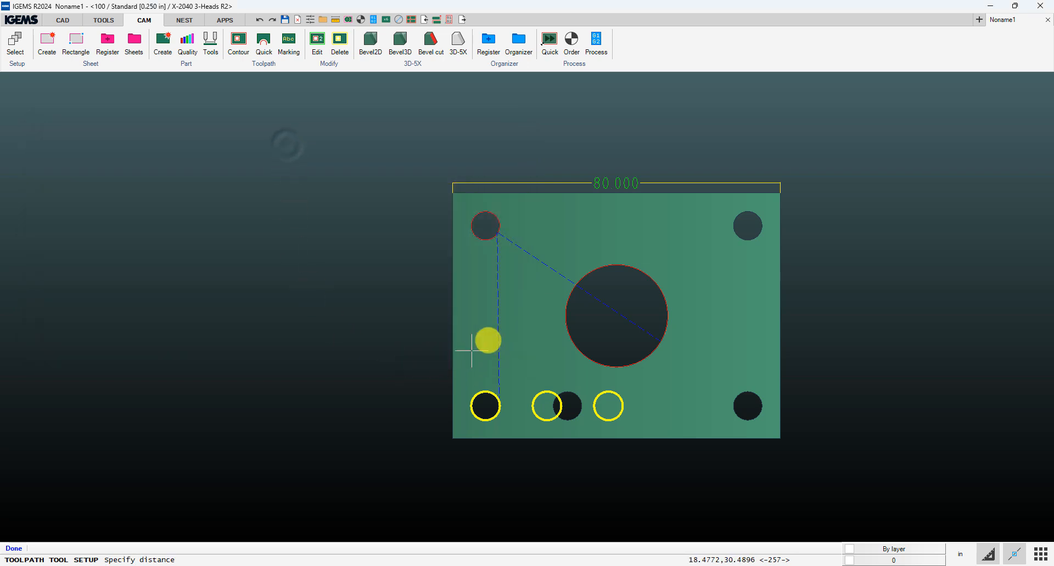
right_click(502, 331)
click(541, 323)
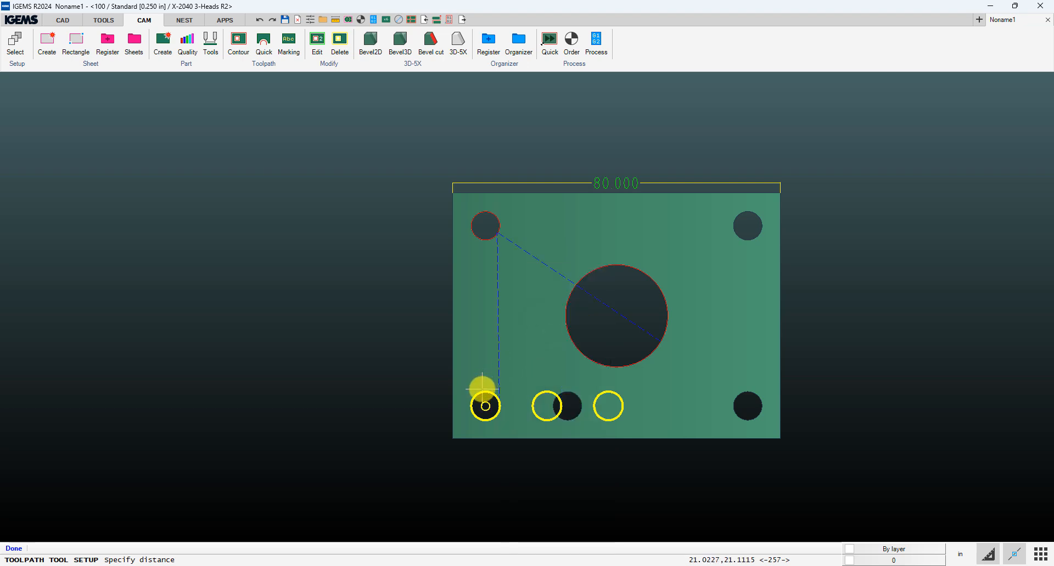
click(482, 389)
right_click(482, 381)
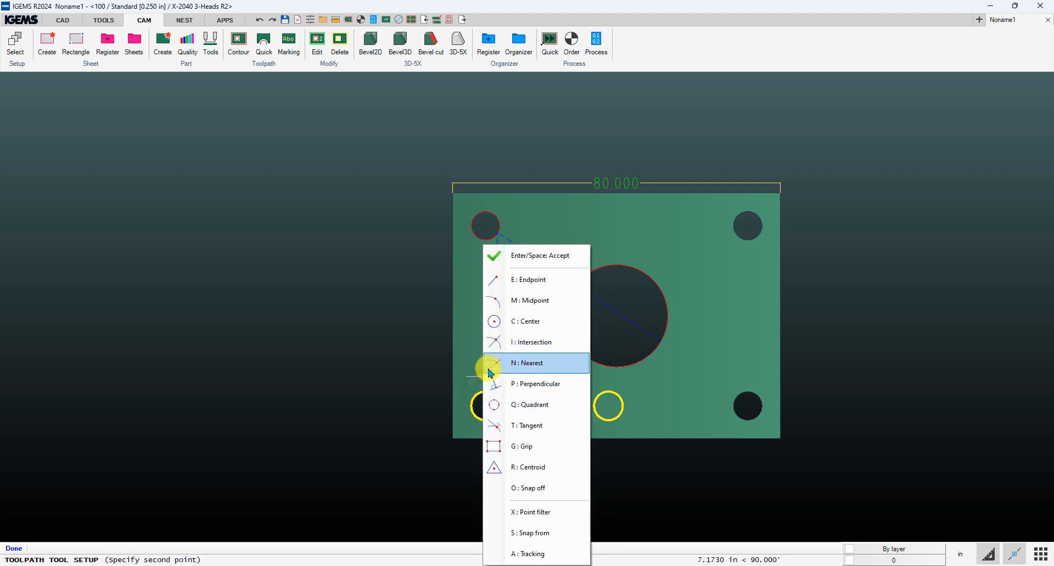
click(514, 329)
click(567, 391)
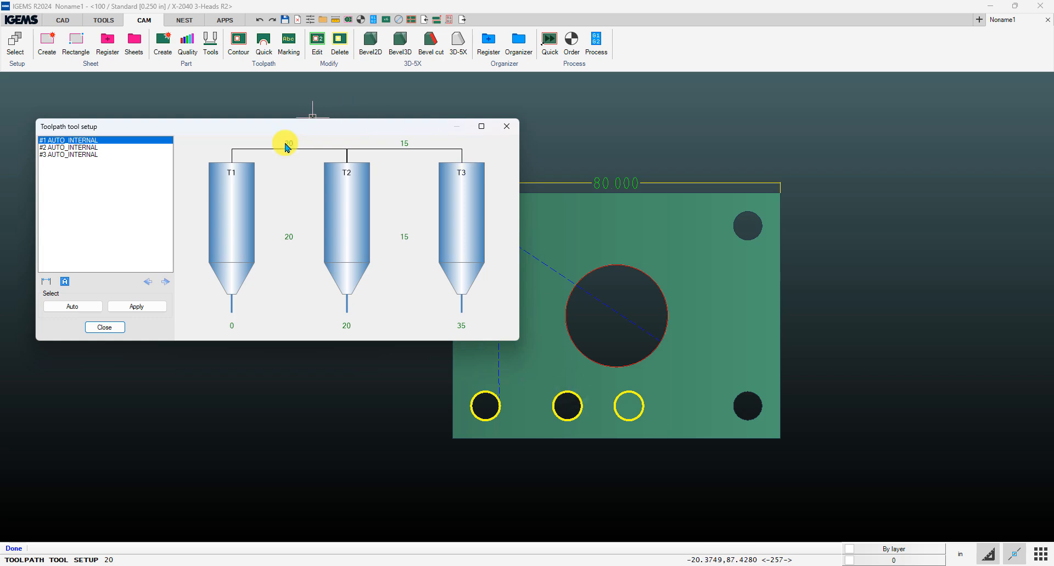
Set the T2–T3 spacing of the first toolpath to 44 in by picking the centres of the lower middle and lower-right holes.
click(406, 146)
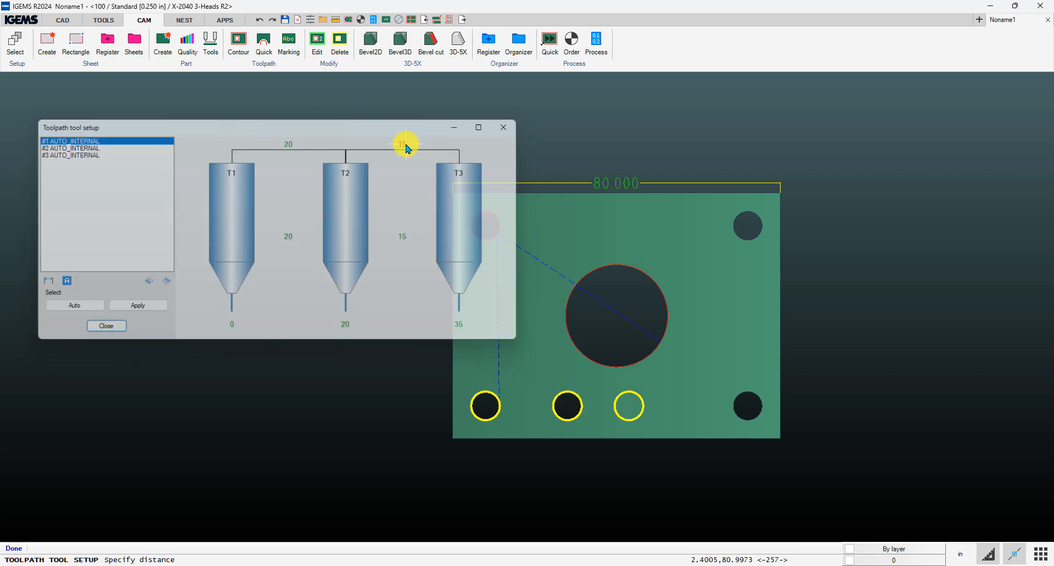
right_click(574, 373)
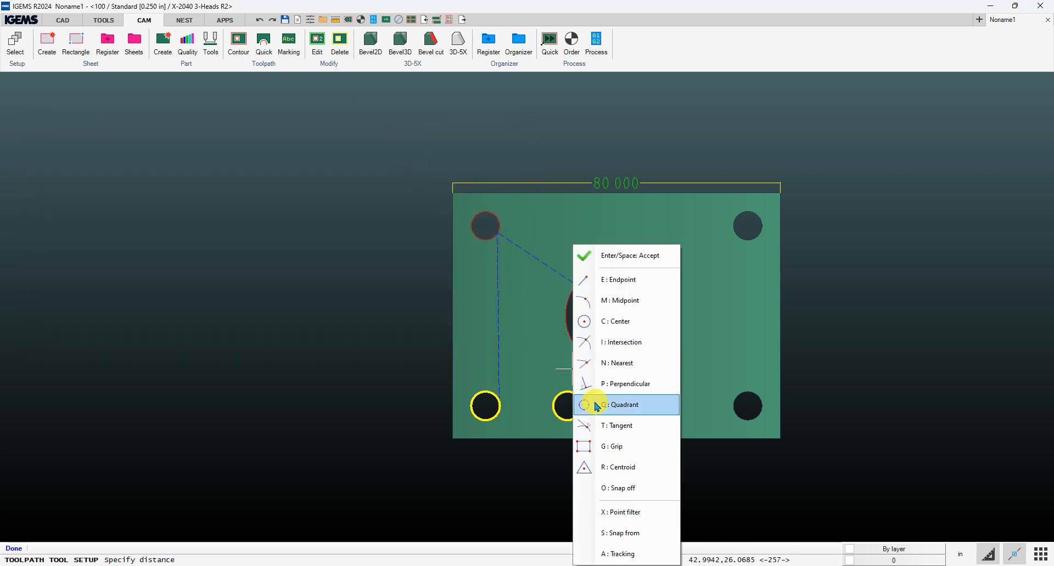
click(592, 323)
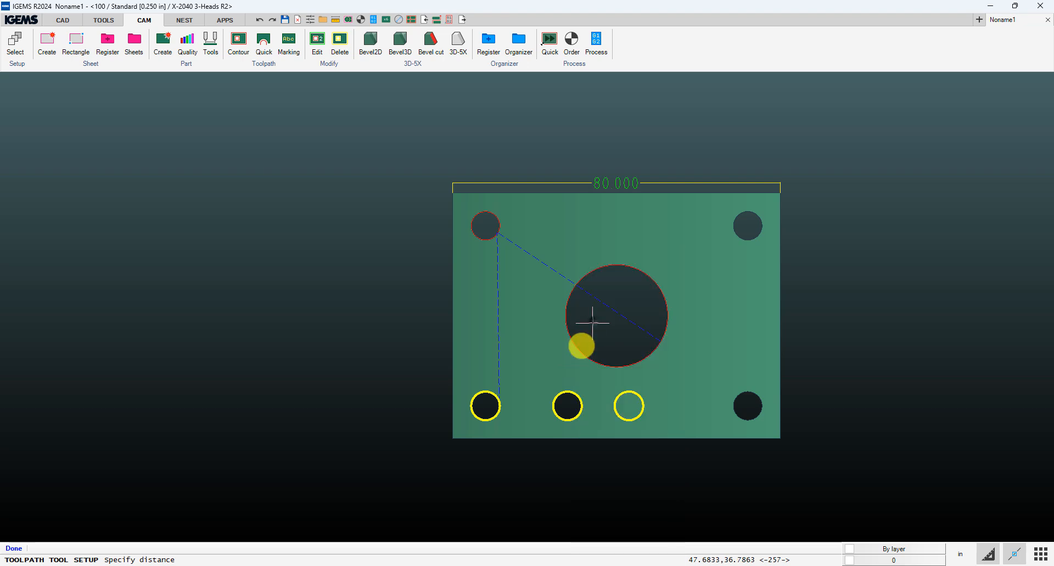
right_click(568, 391)
click(600, 322)
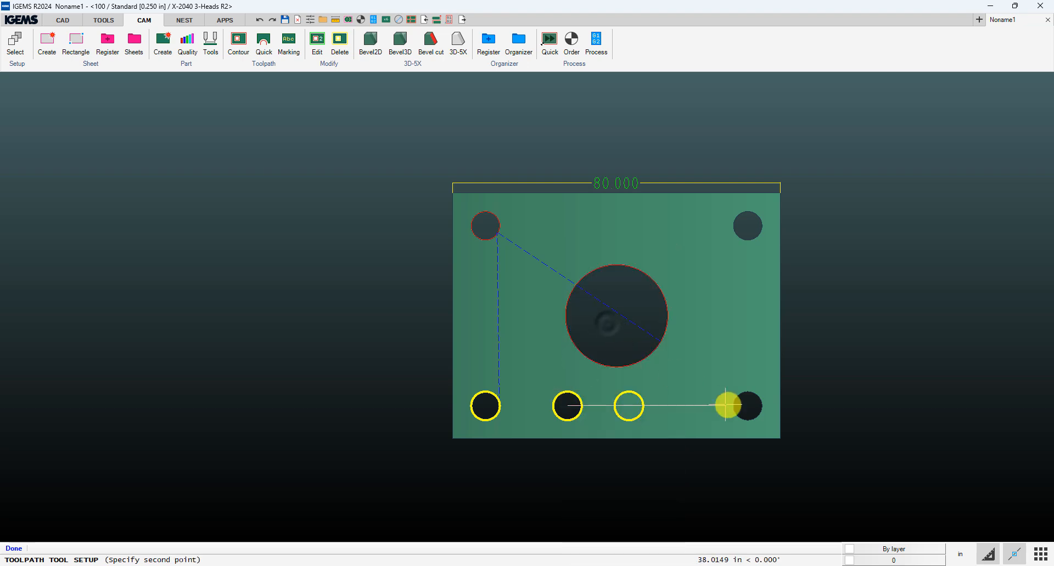
click(732, 400)
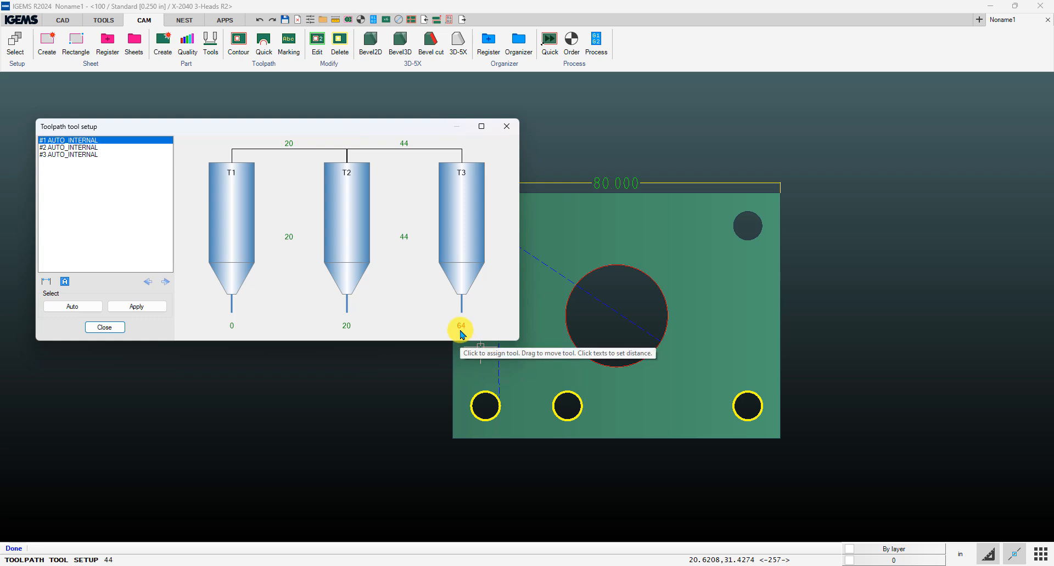
Add tool T3 to the second toolpath and set its distance from T1 to 64 in, picked between the two upper hole centres.
click(81, 149)
middle_drag(616, 287, 720, 298)
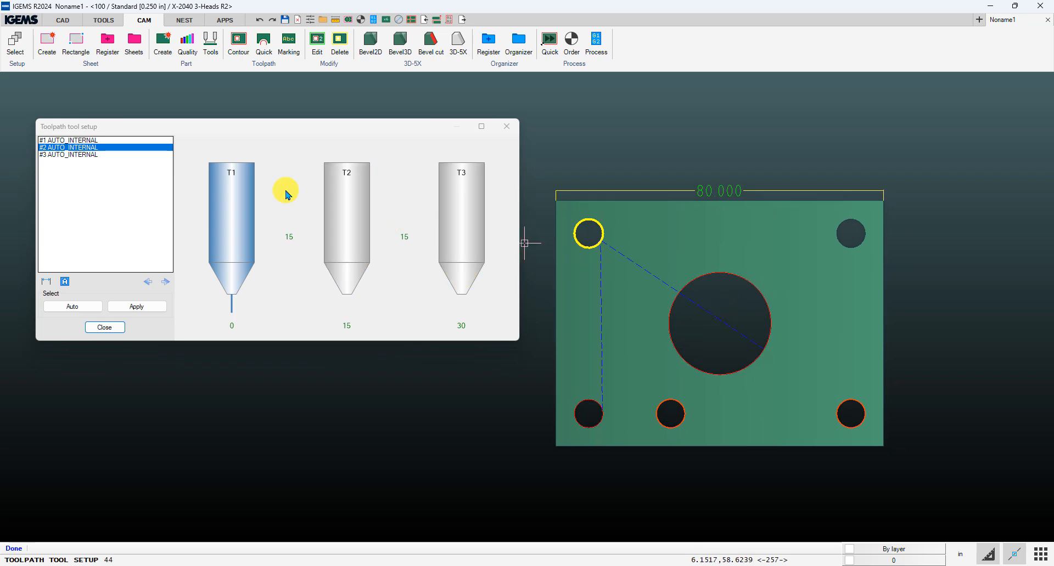
click(460, 208)
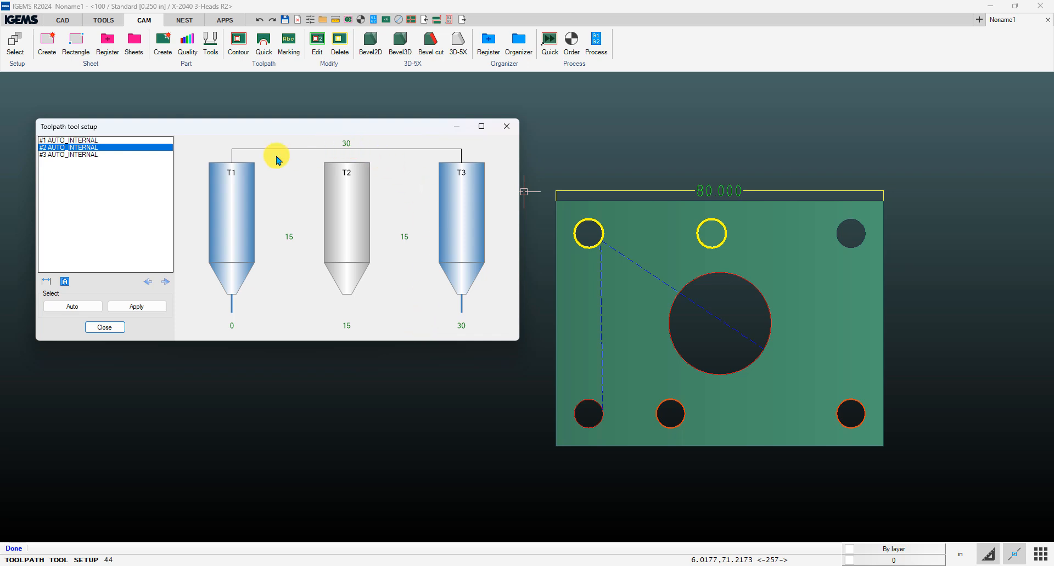
click(348, 147)
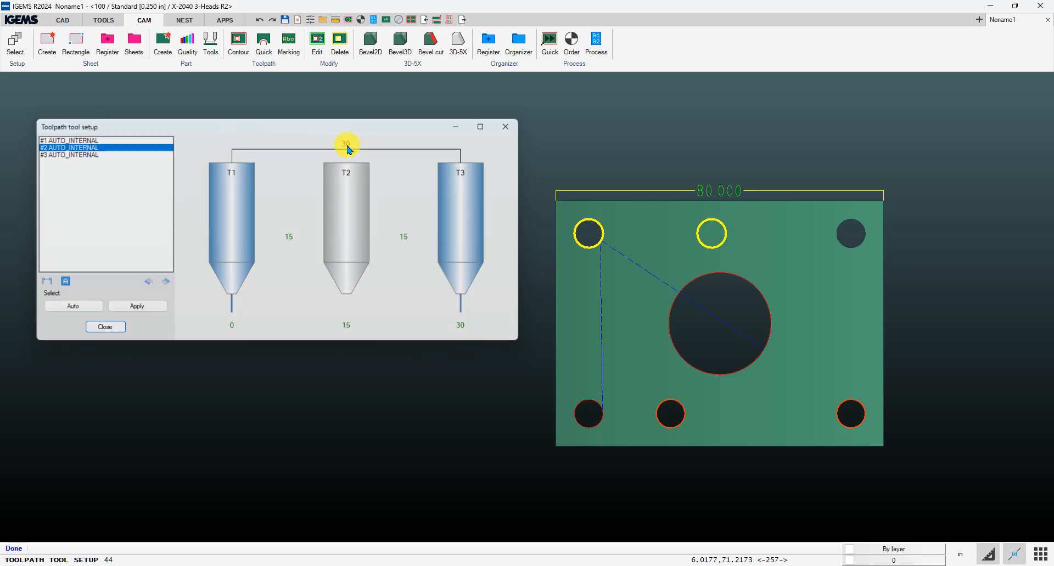
right_click(560, 175)
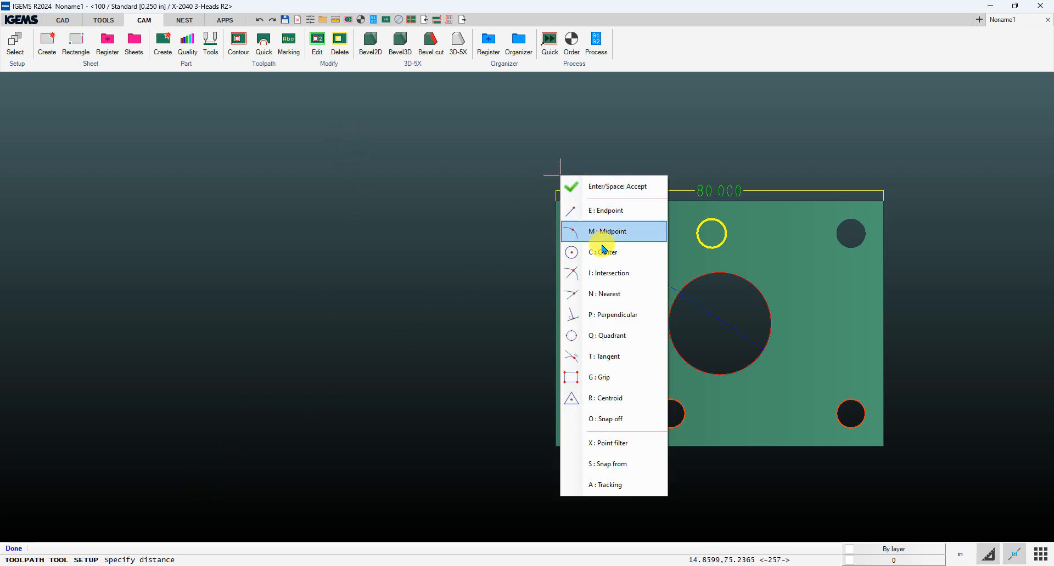
click(597, 251)
right_click(596, 251)
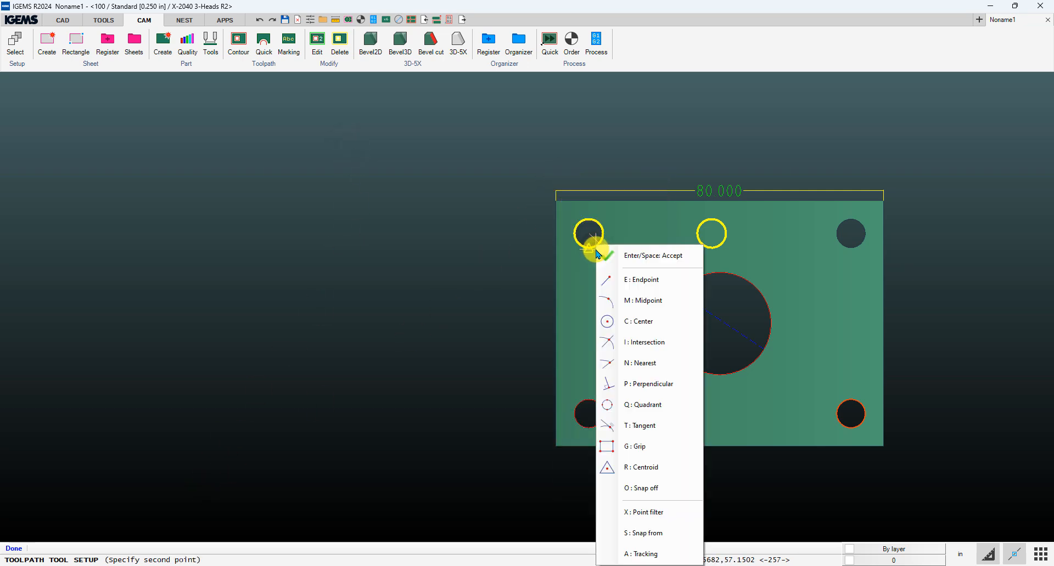
click(631, 313)
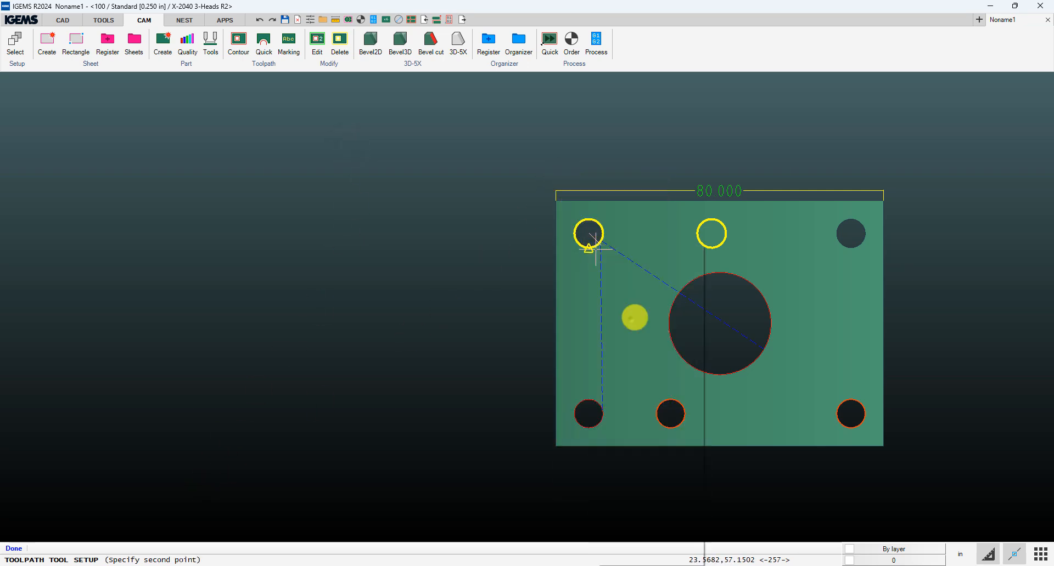
click(849, 251)
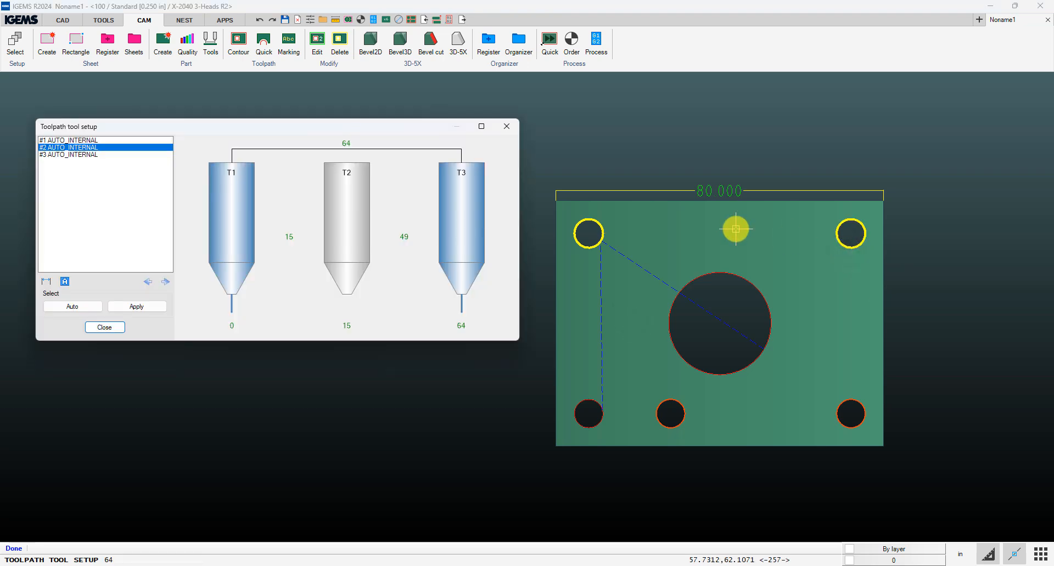
Reassign the third toolpath, the large centre hole, from tool T1 to T2 and finish the tool setup.
click(91, 156)
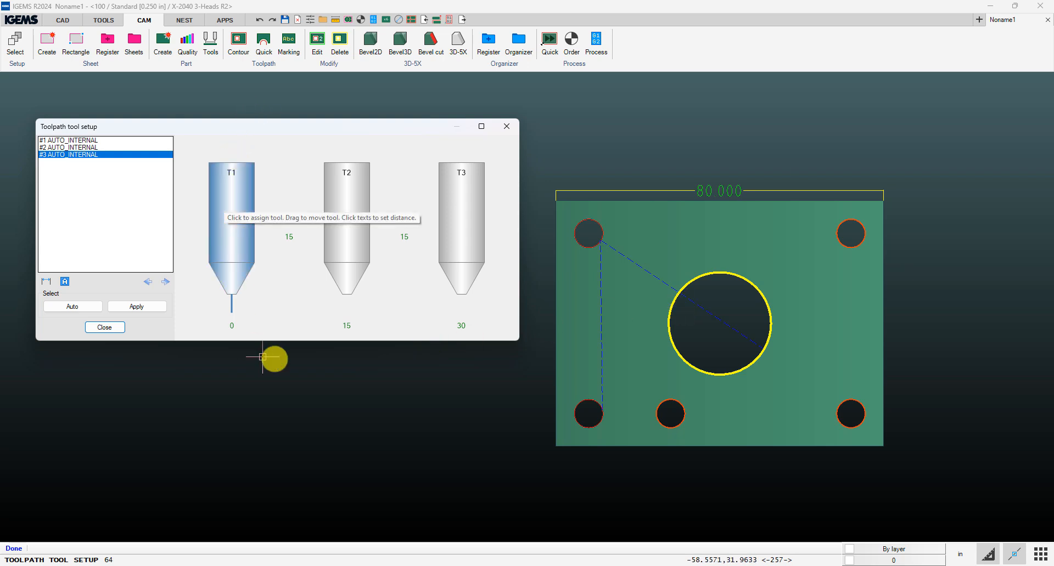
click(235, 233)
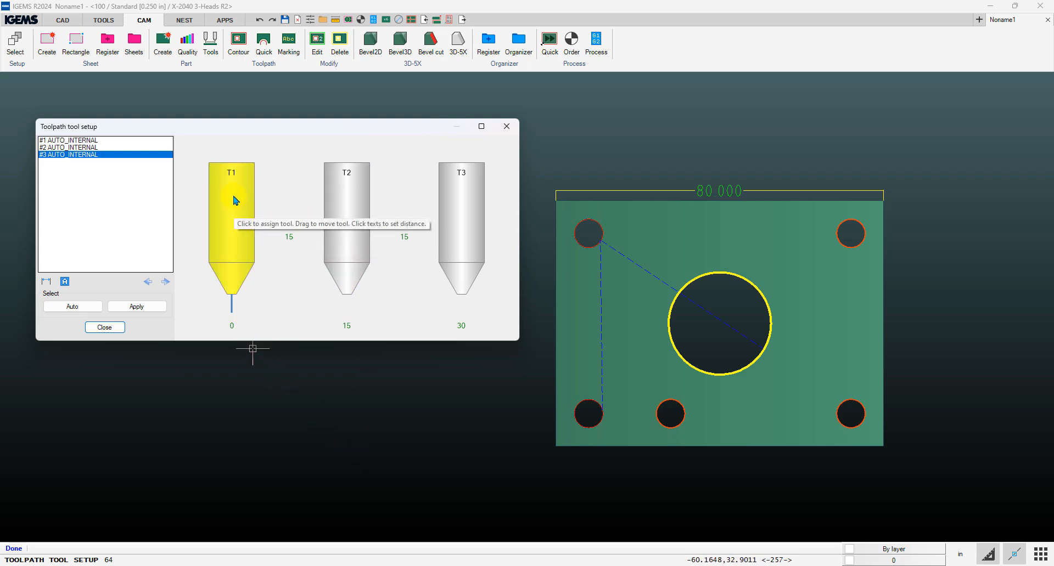
click(248, 266)
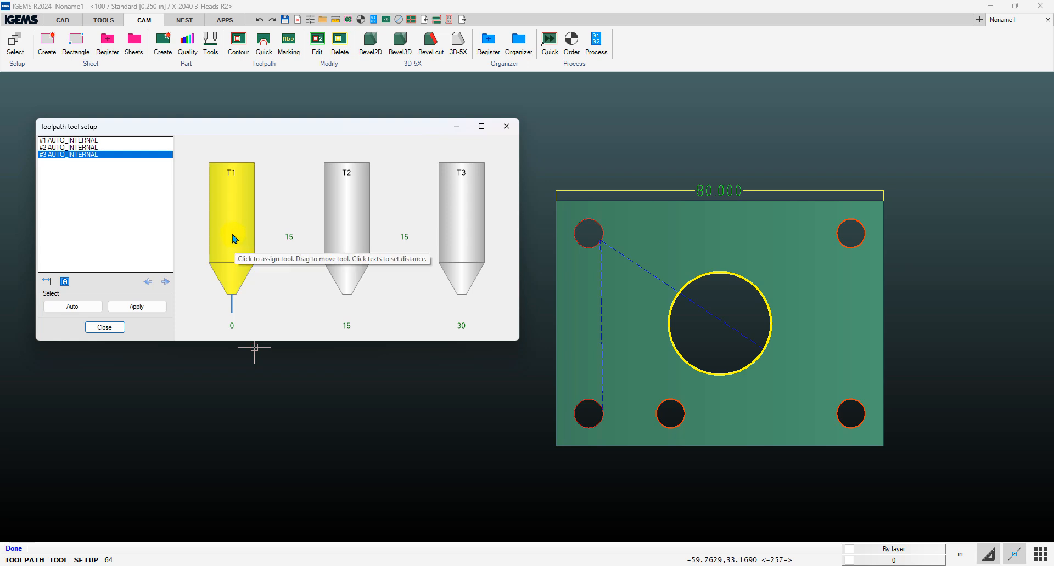
drag(234, 238, 351, 239)
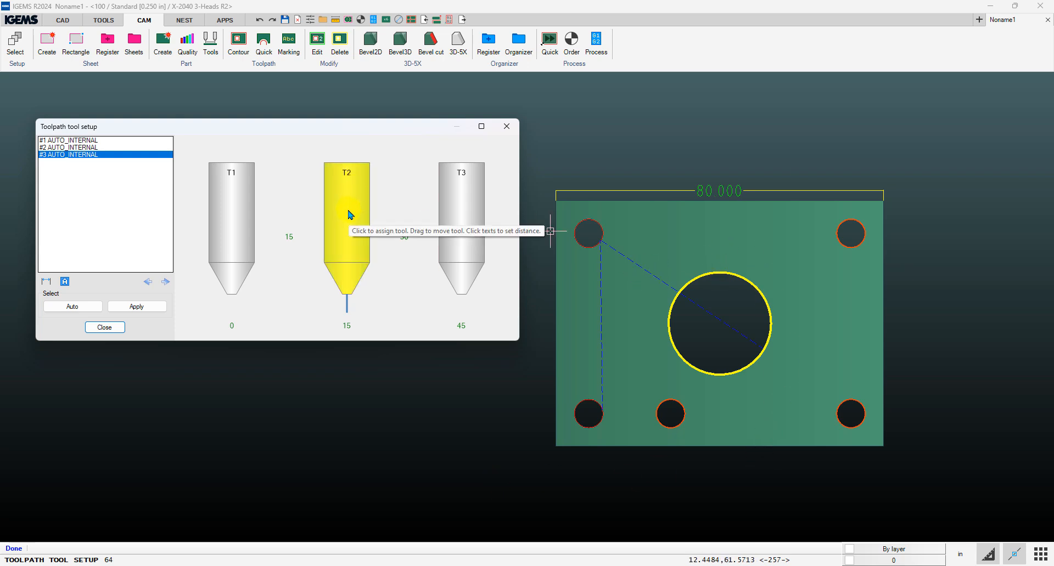
drag(351, 214, 353, 244)
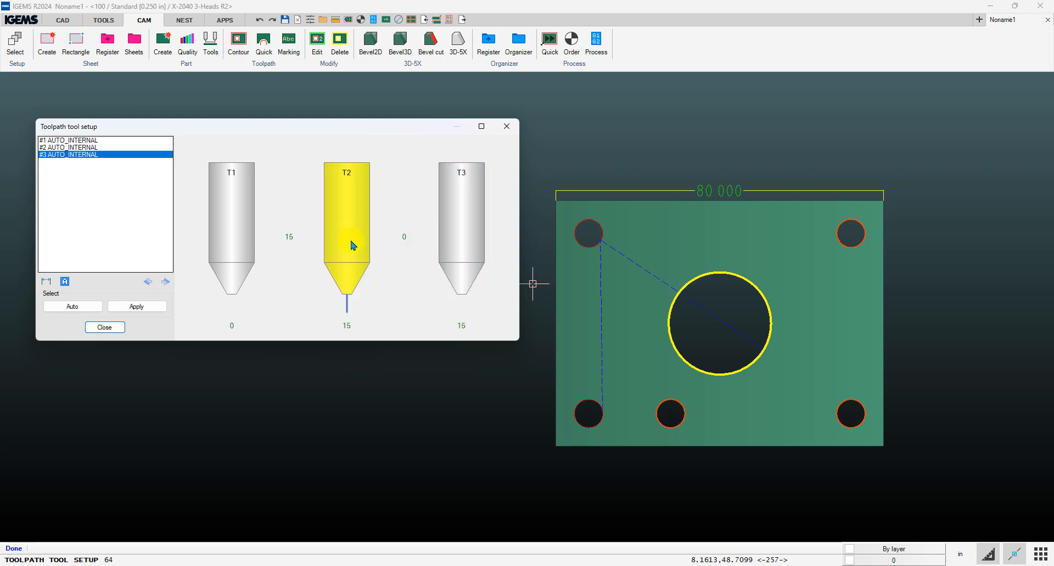
click(106, 328)
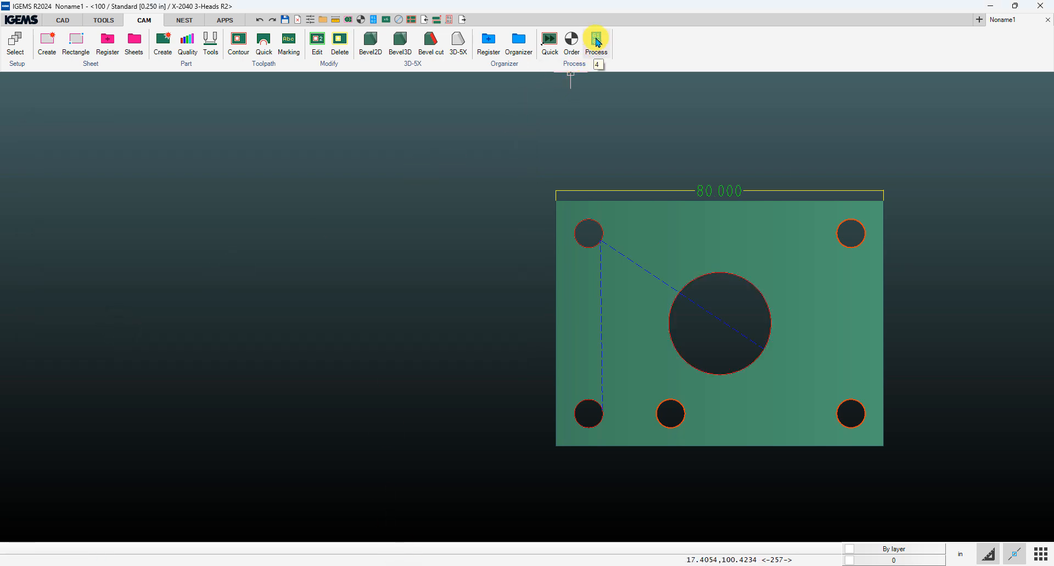
Process the plate with its three-head toolpaths and open the 2D simulation.
click(597, 42)
click(597, 203)
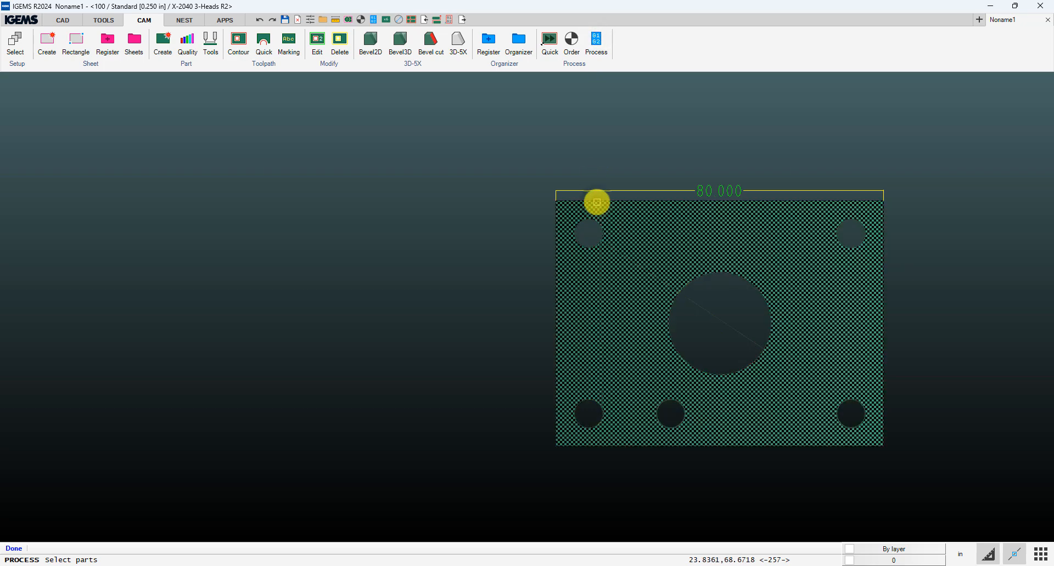
right_click(597, 203)
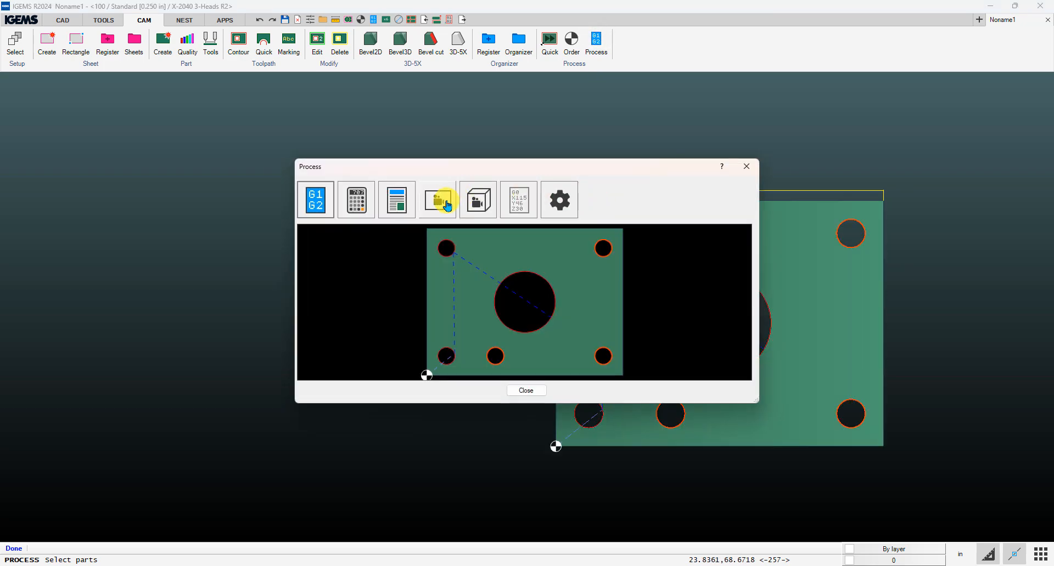
click(448, 201)
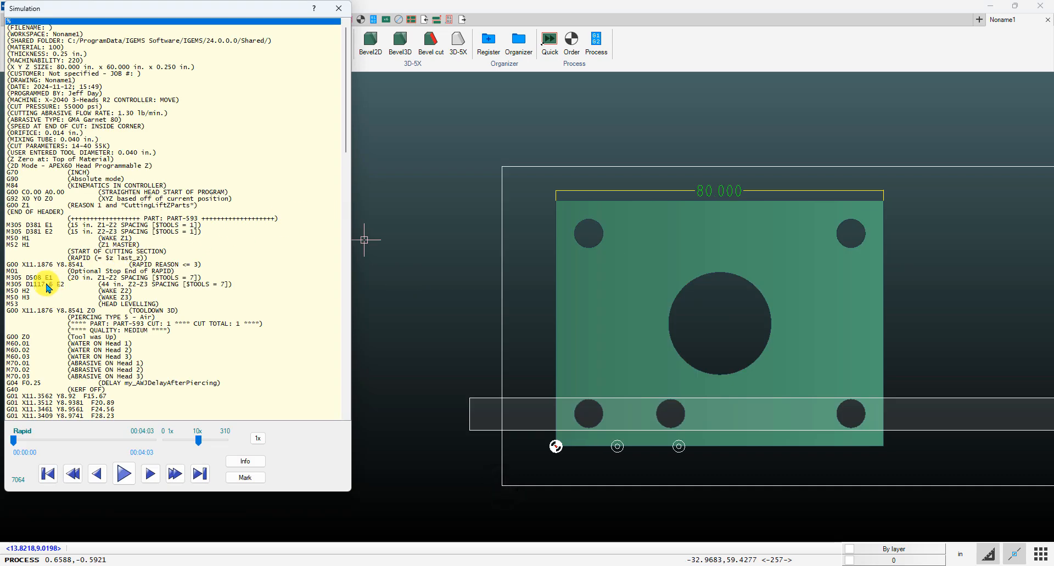
Examine the head spacing commands and the first cut of the three lower holes in the simulated NC code.
click(61, 279)
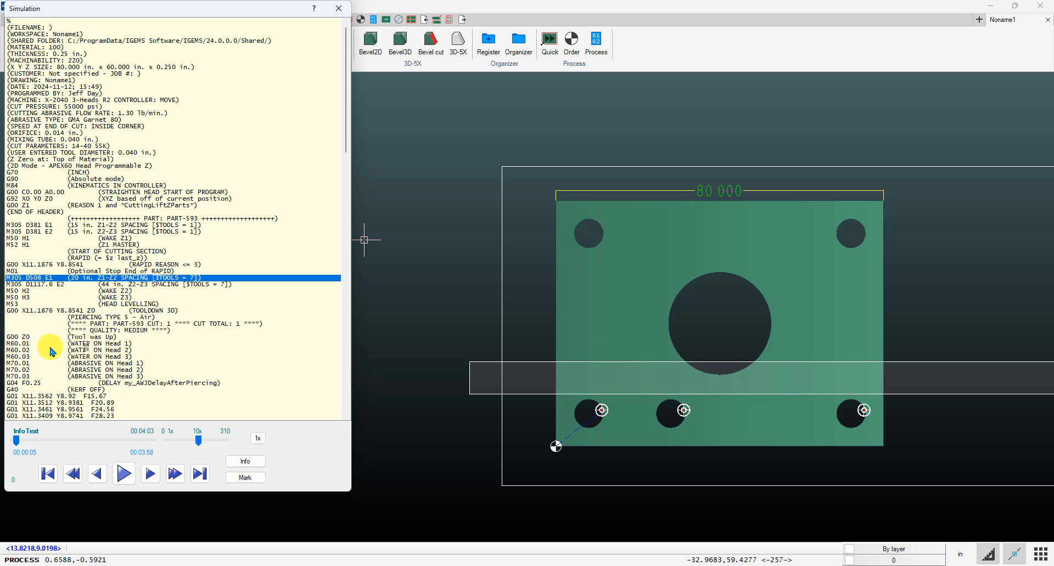
scroll(33, 380, down, 7)
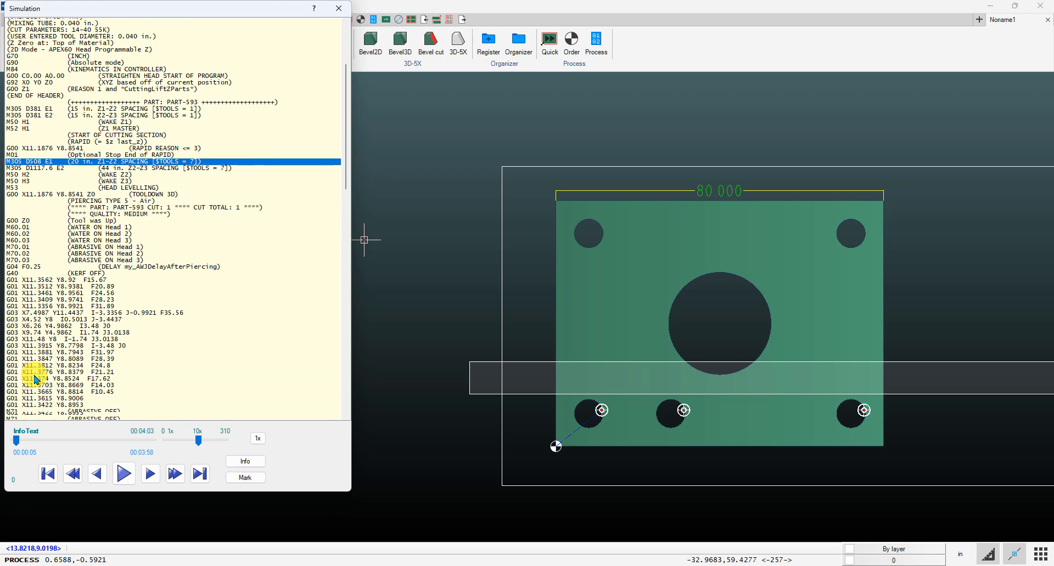
click(35, 377)
click(89, 345)
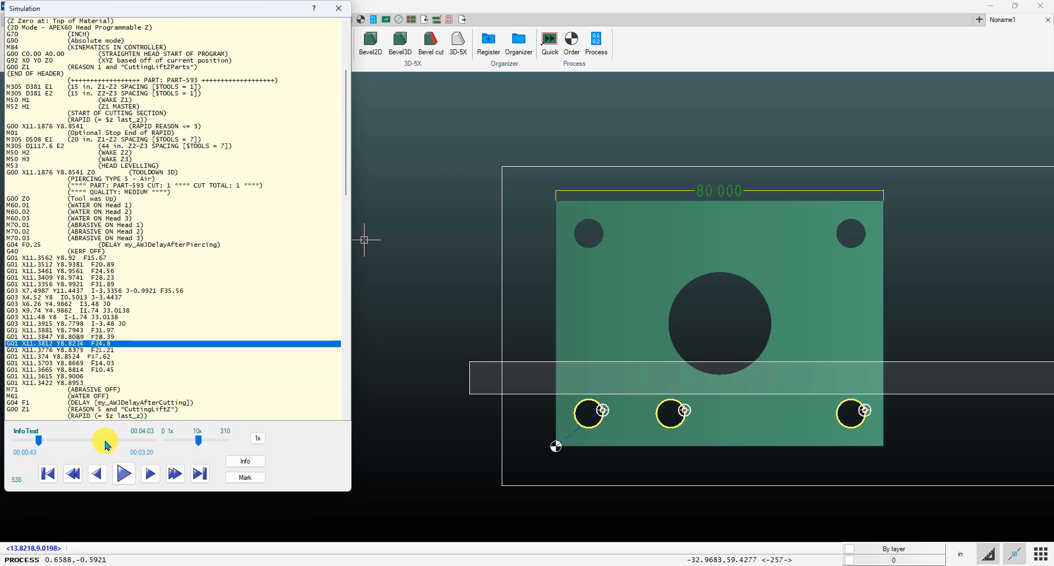
scroll(94, 349, down, 7)
scroll(100, 362, down, 2)
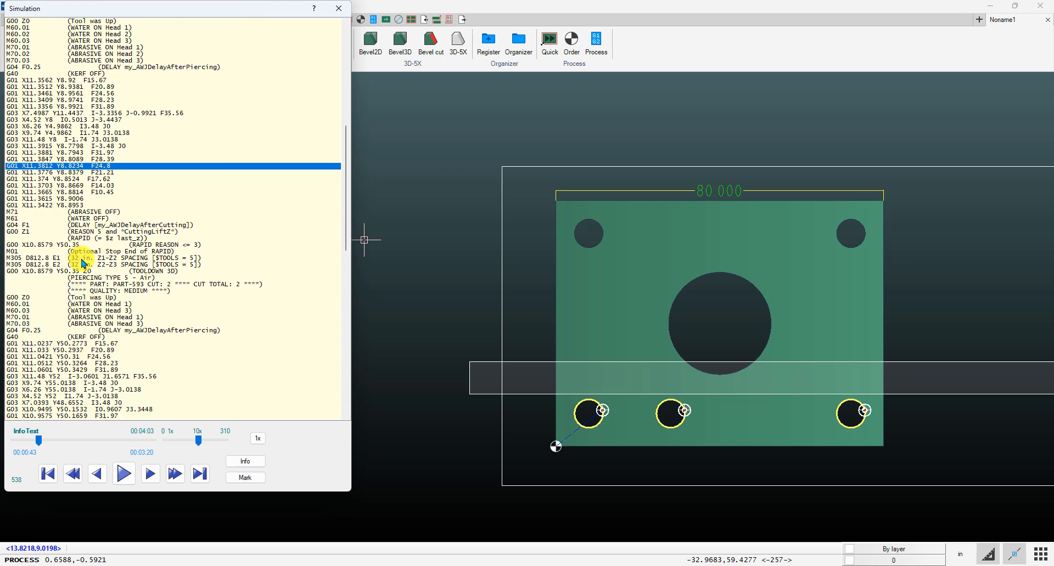
Examine the upper-hole cut with heads 1 and 3 and the centre-hole cut with head 2, then close the simulation and processing.
click(86, 258)
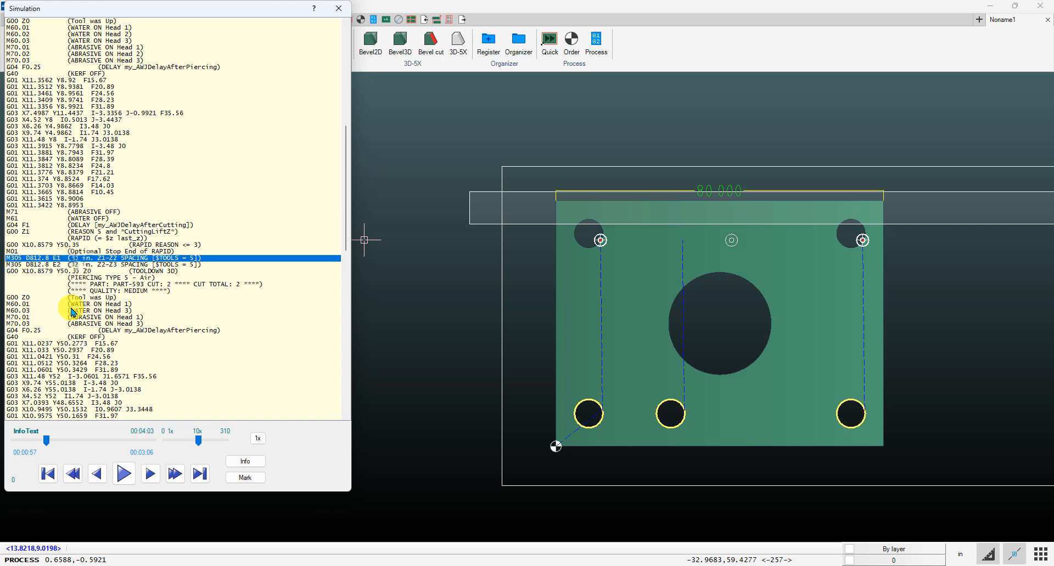
click(77, 370)
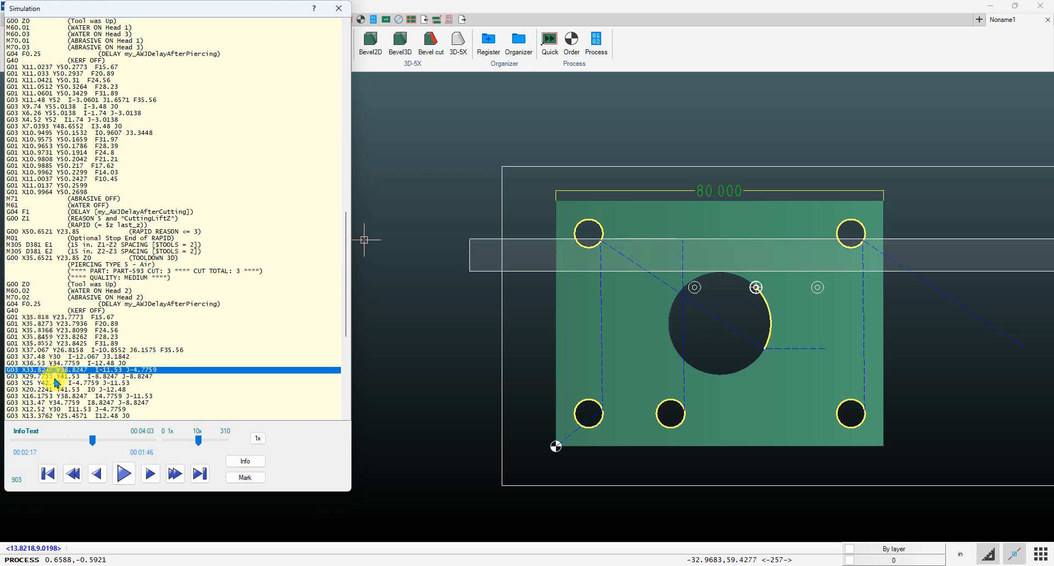
scroll(71, 405, down, 7)
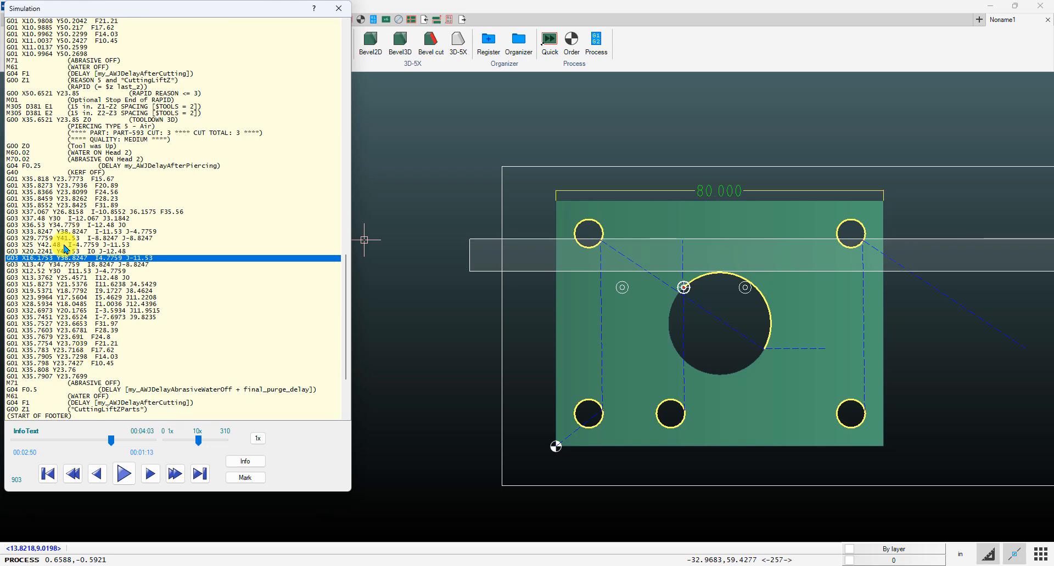
scroll(61, 276, down, 5)
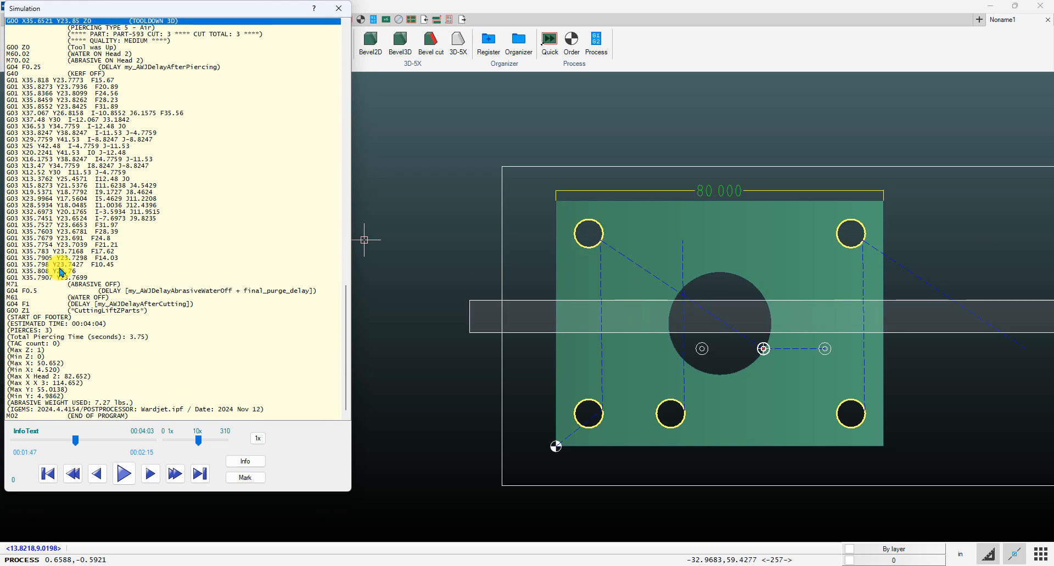
click(338, 14)
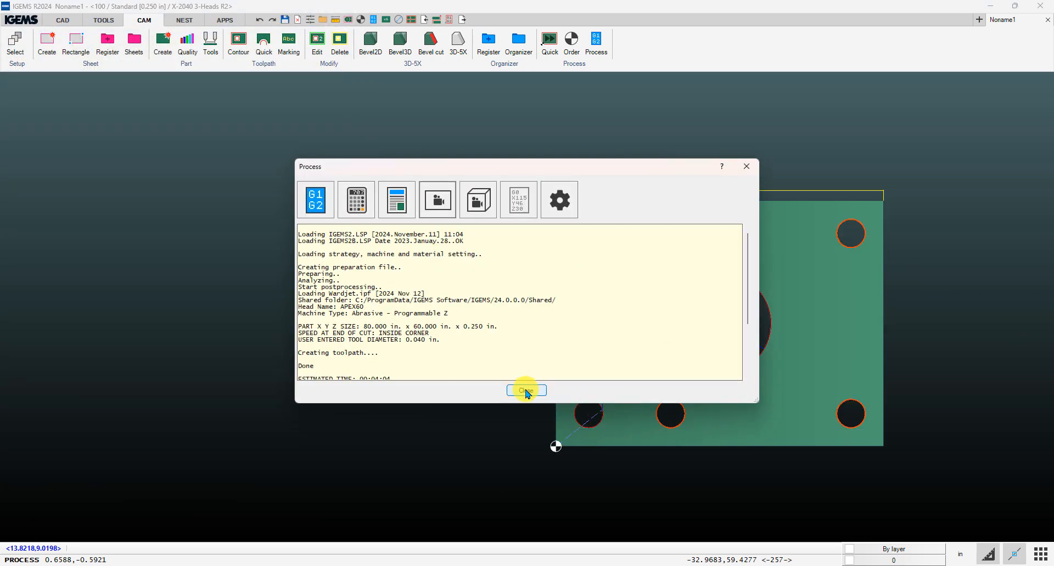
click(525, 391)
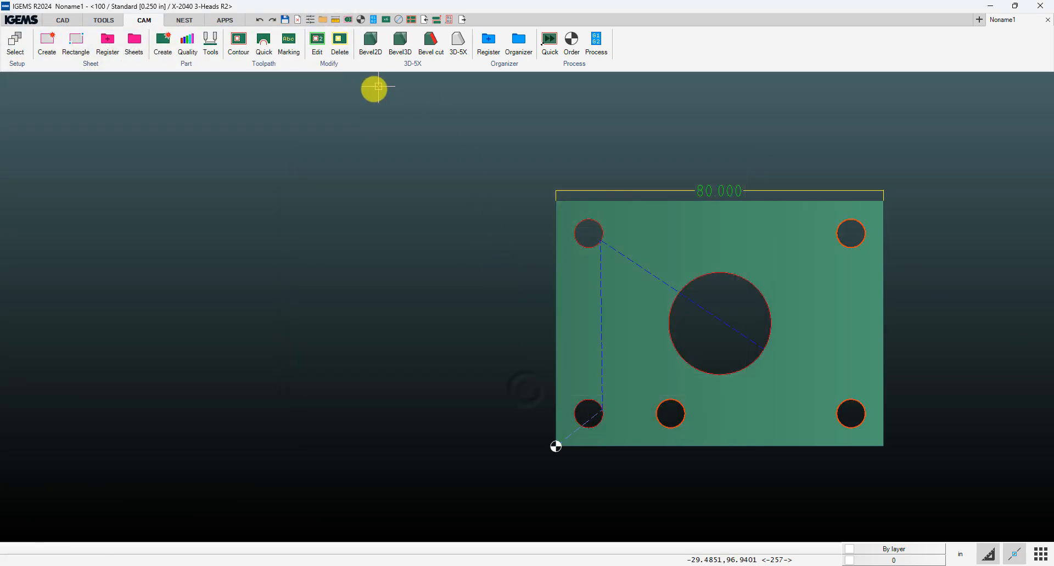
Create a single Quick contour toolpath along the plate's left edge, from the lower-left corner to the upper-left corner.
click(263, 44)
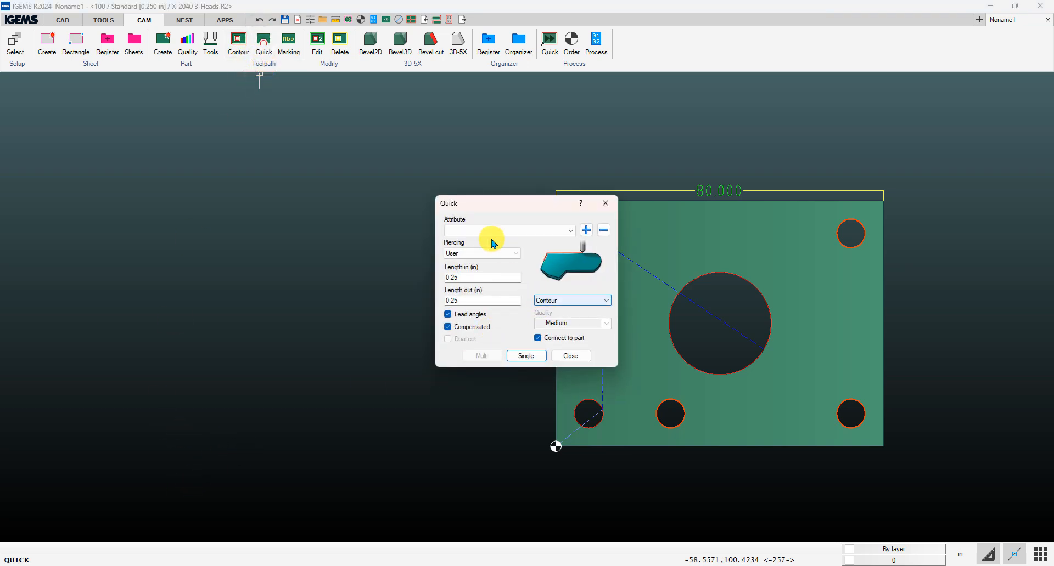
click(526, 356)
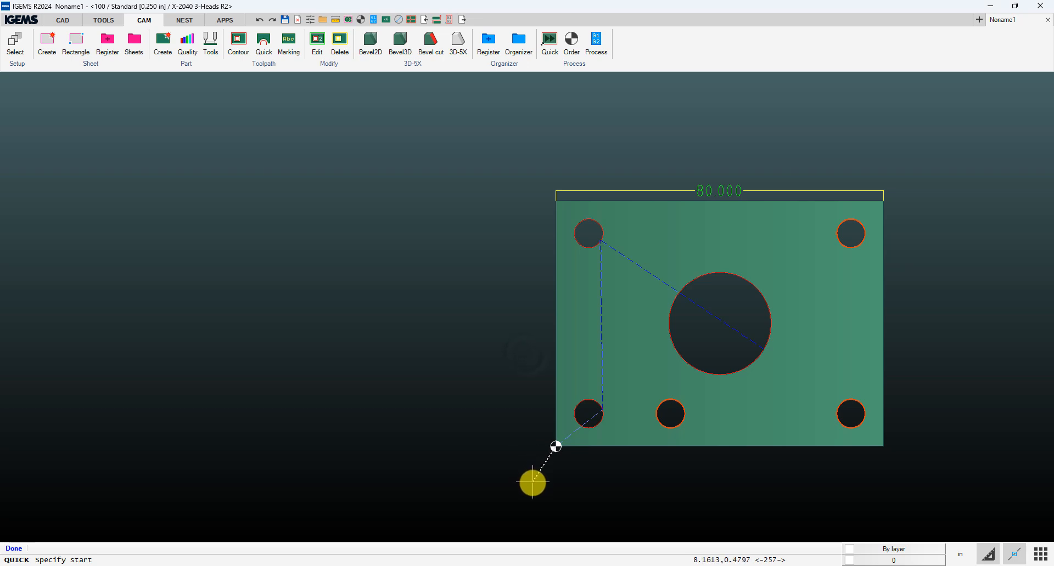
click(468, 185)
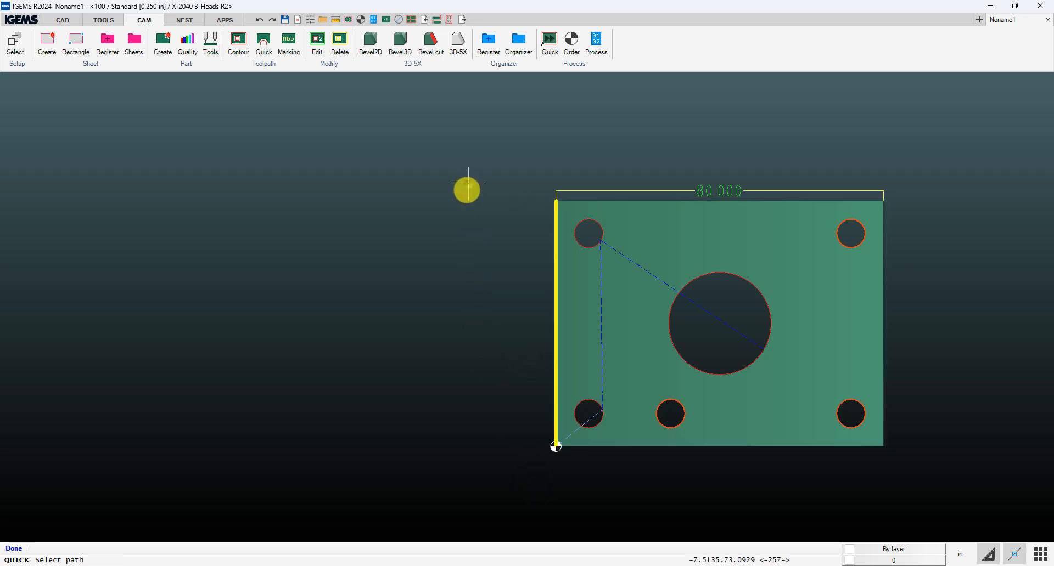
click(500, 346)
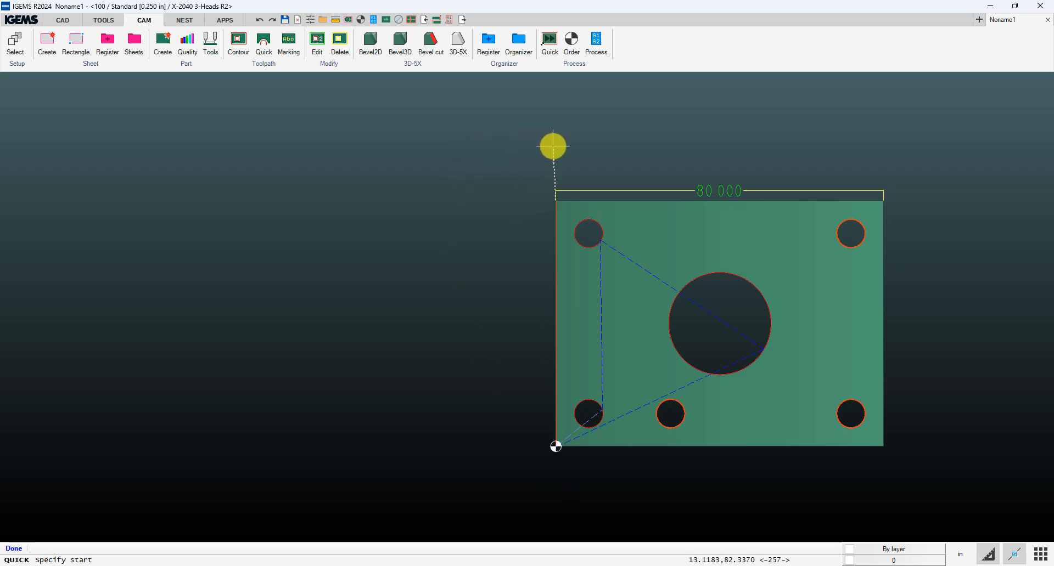
right_click(552, 146)
click(568, 360)
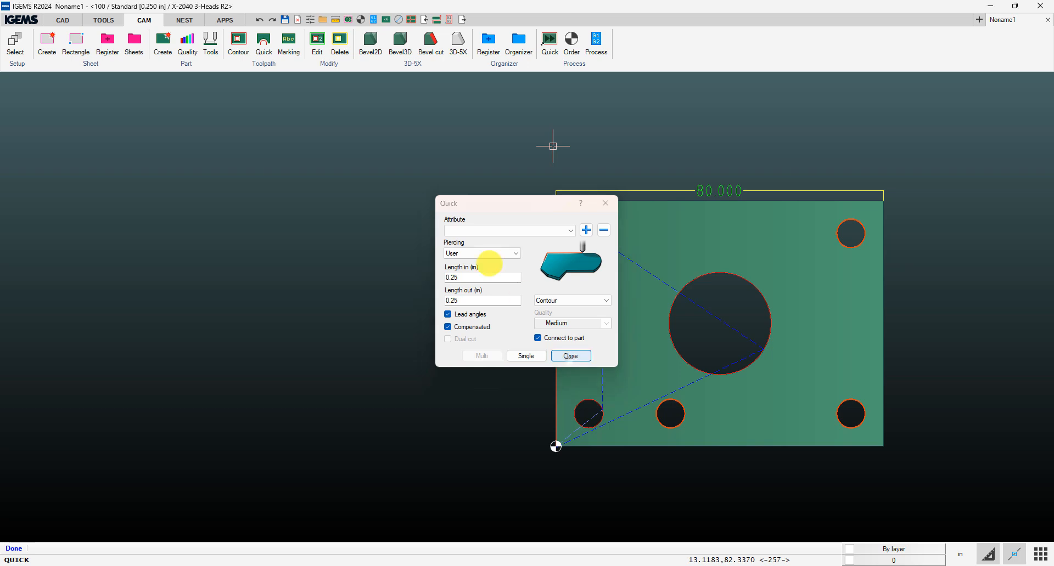
Open the tool setup for the left-edge toolpath and assign head T3 to it alongside T1.
click(263, 63)
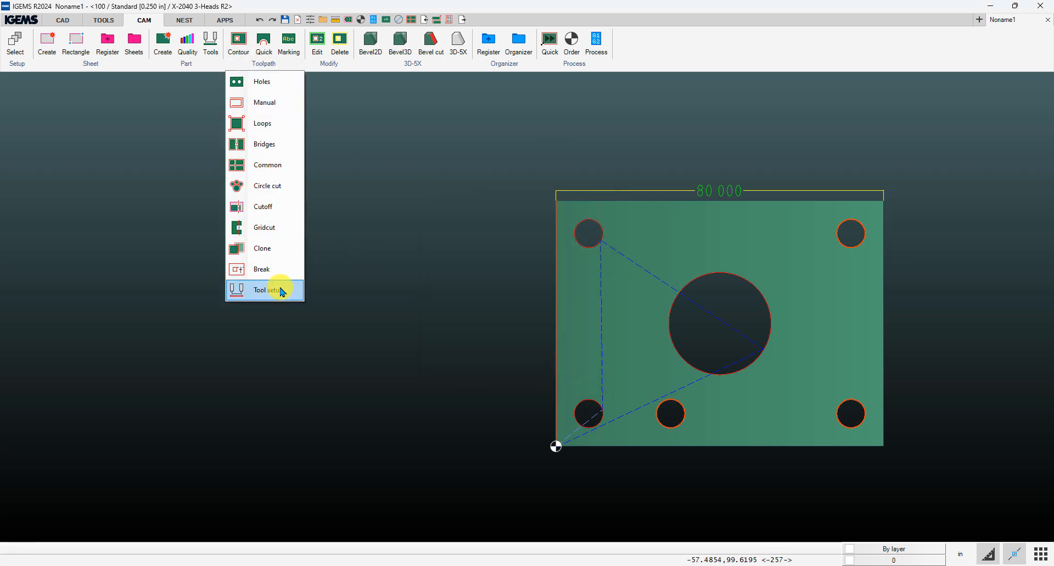
click(279, 293)
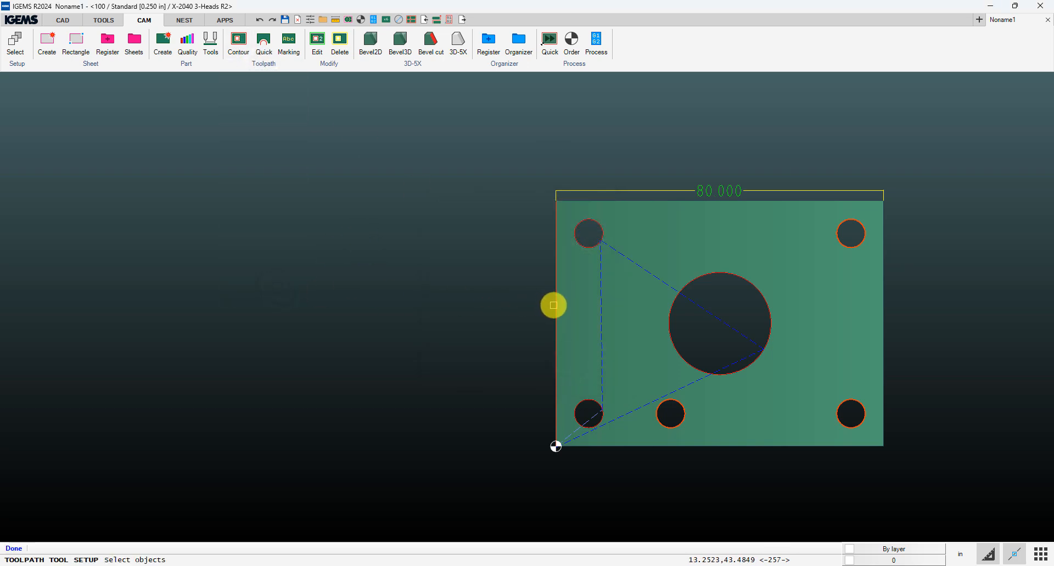
click(554, 304)
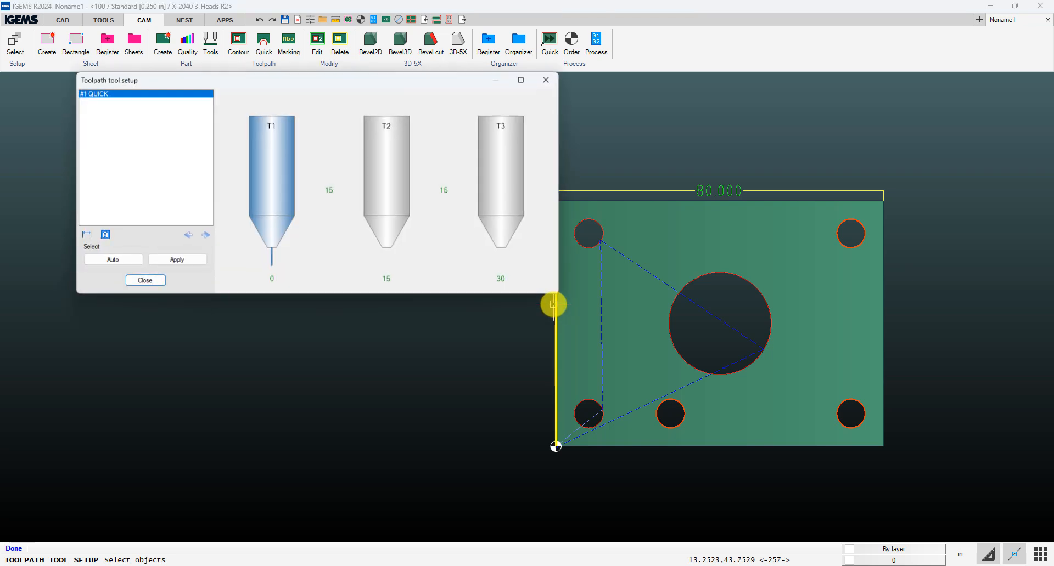
click(521, 197)
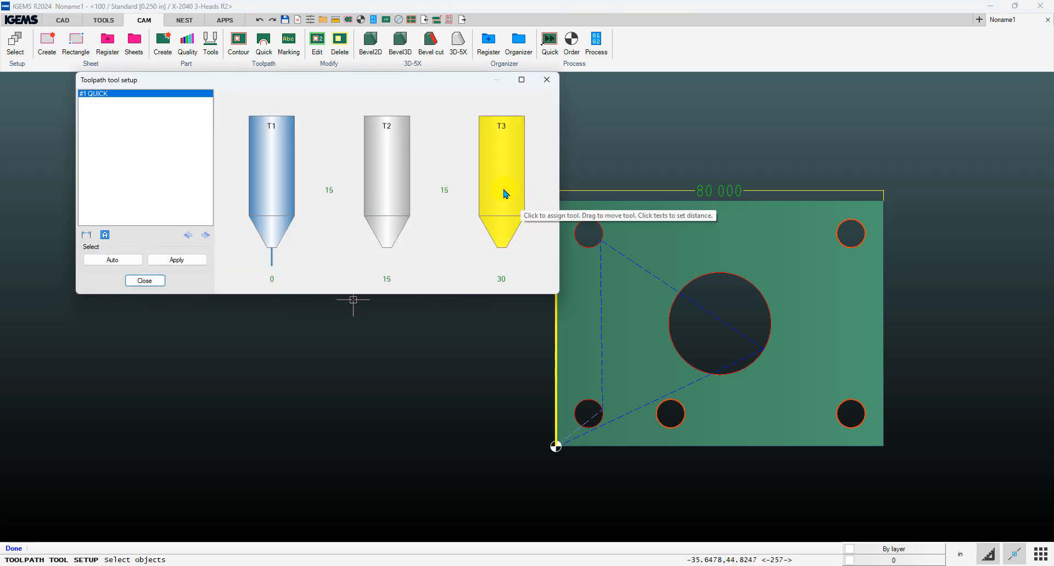
click(506, 194)
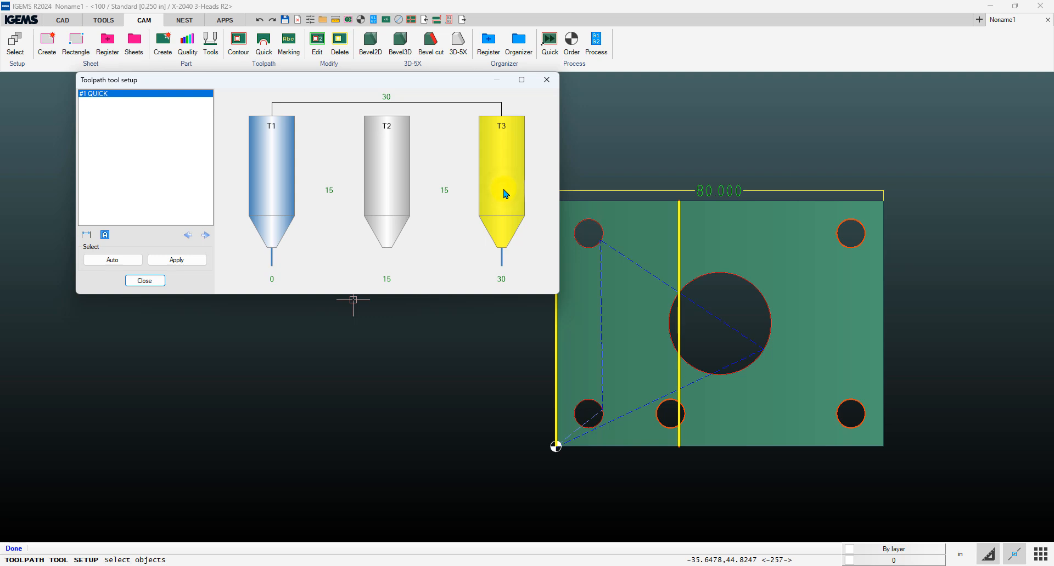
Set the distance between heads T1 and T3 to 80.04 in for the edge toolpath and finish the tool setup.
click(387, 97)
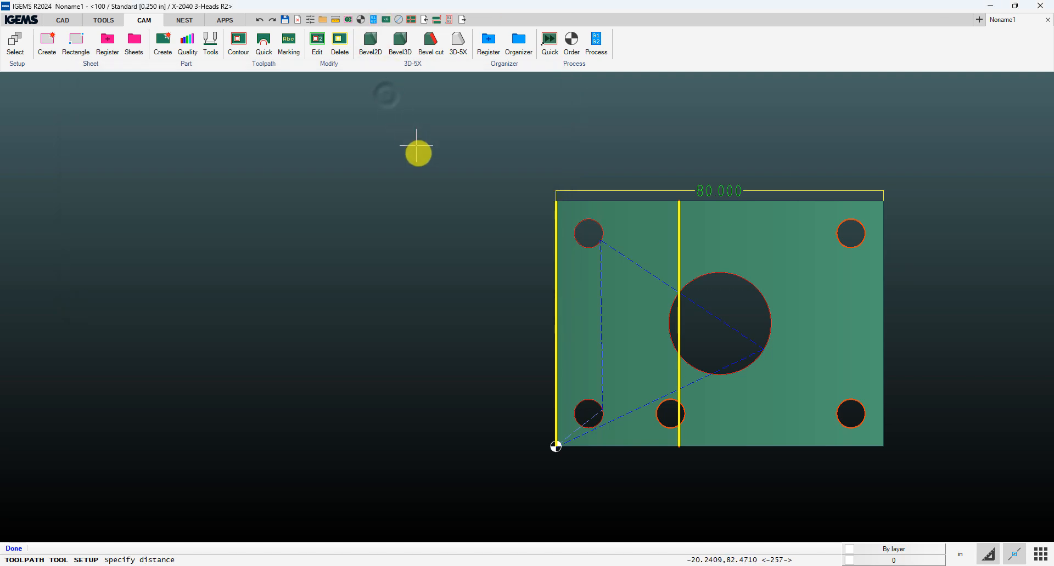
click(557, 207)
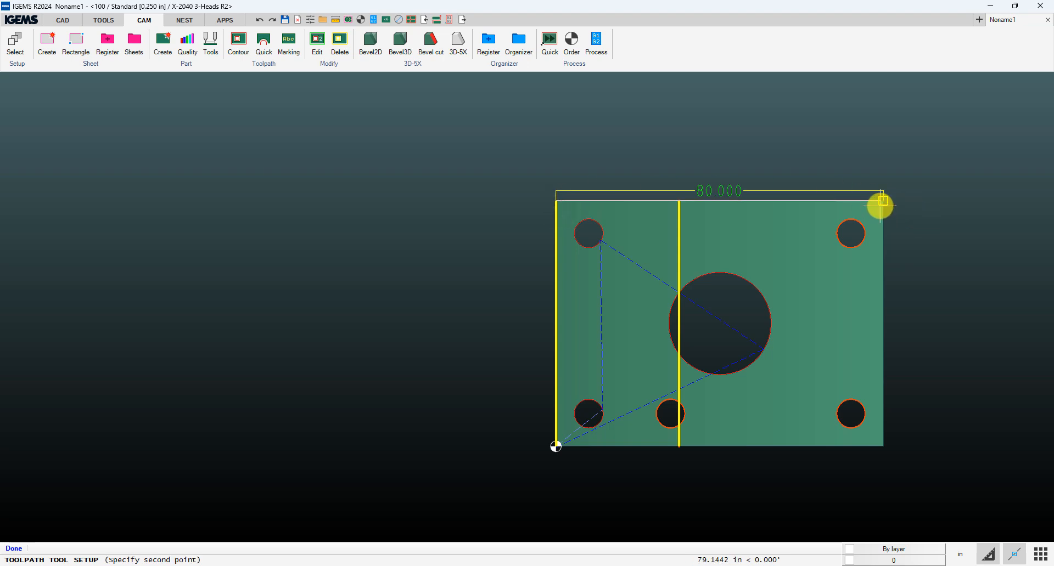
click(881, 206)
click(383, 99)
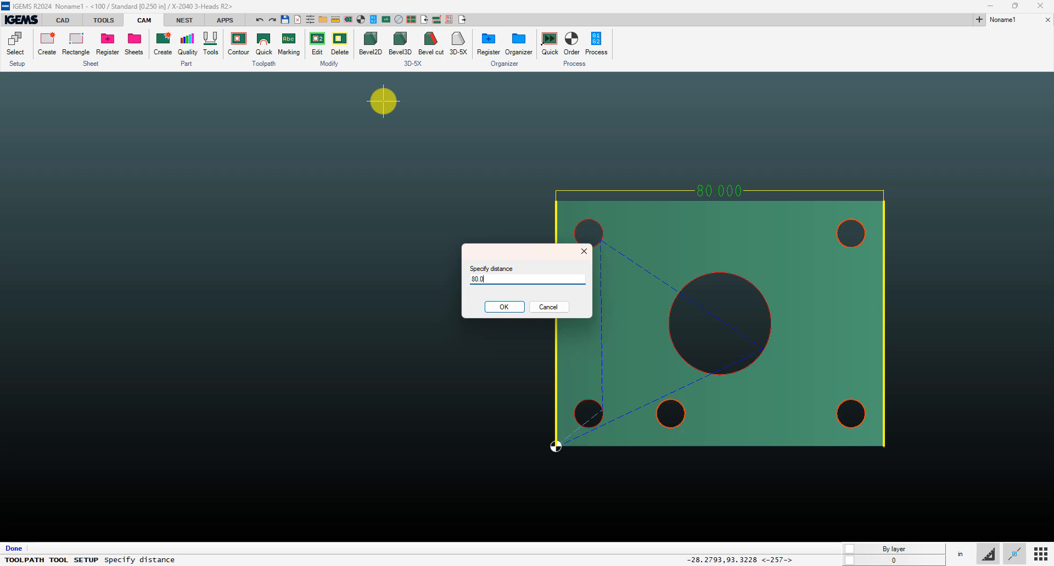
key(Return)
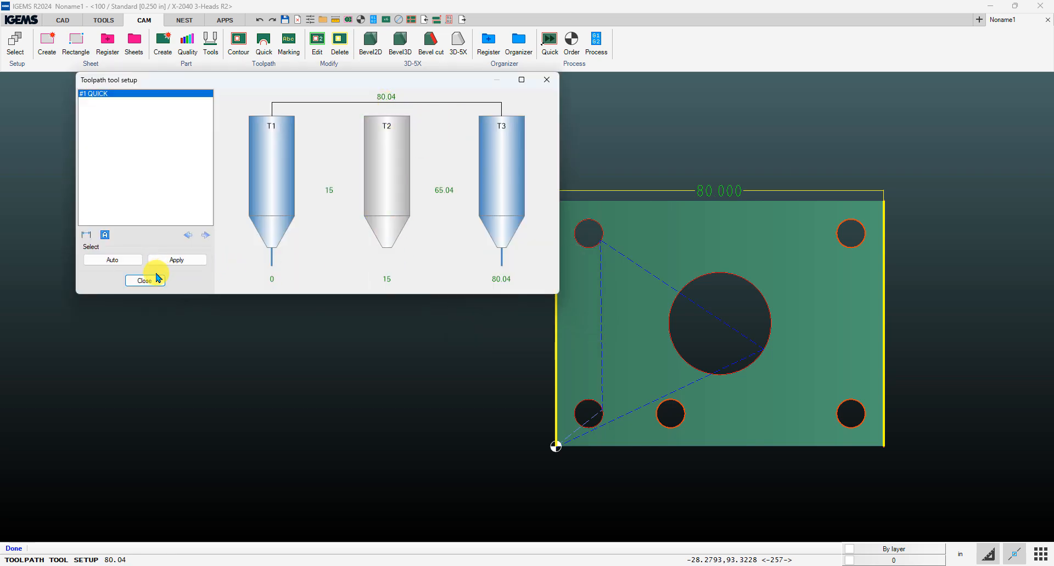
click(145, 281)
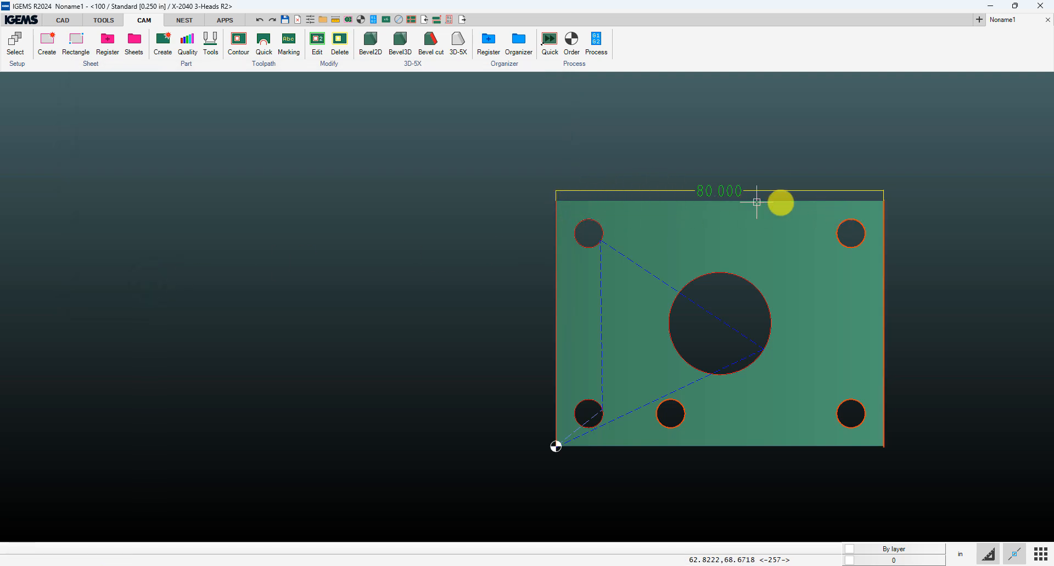
Draw a vertical construction line from the plate's lower-left corner up past its upper edge.
click(64, 22)
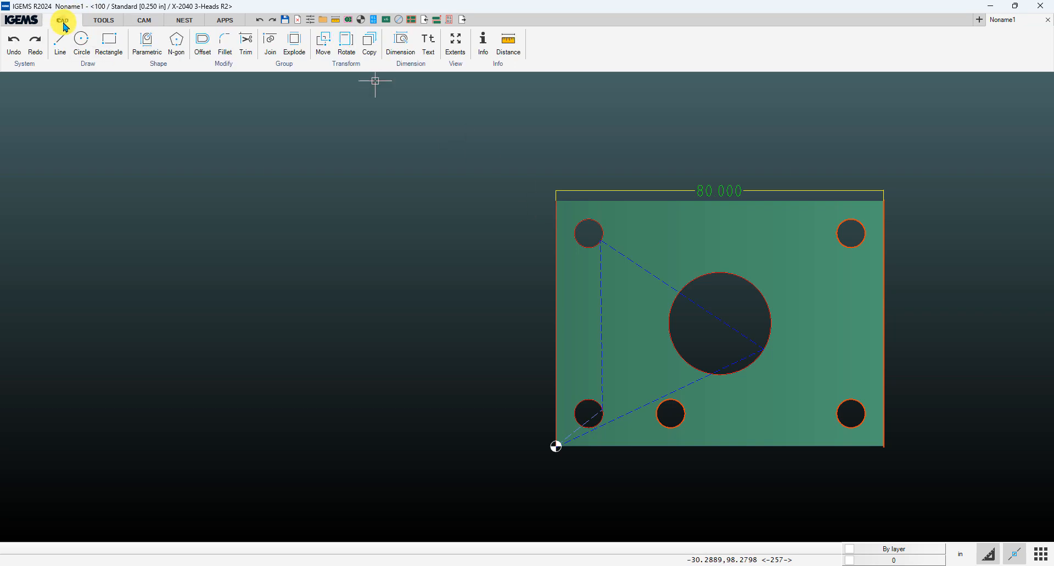
click(60, 40)
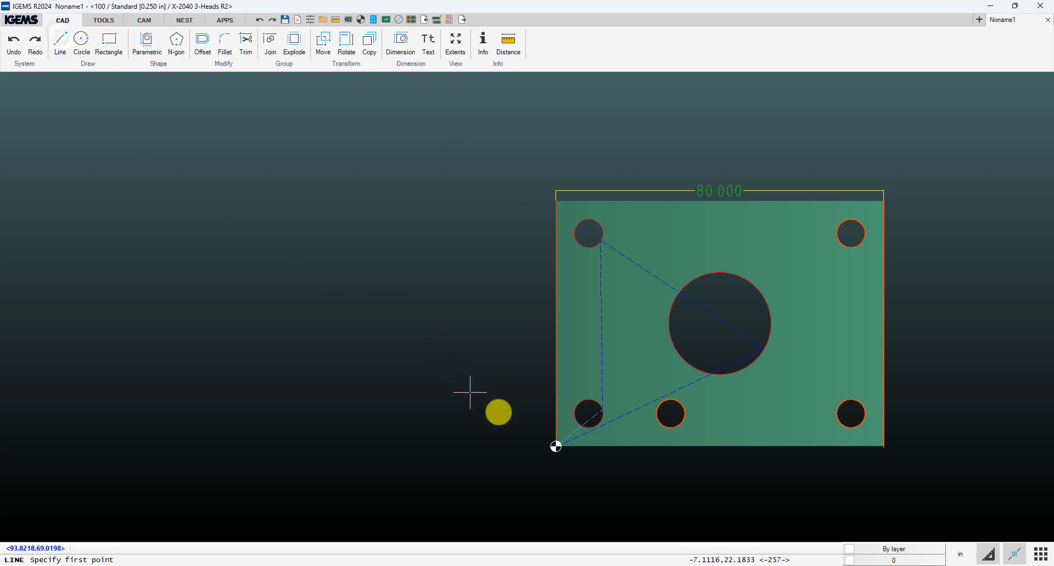
click(555, 447)
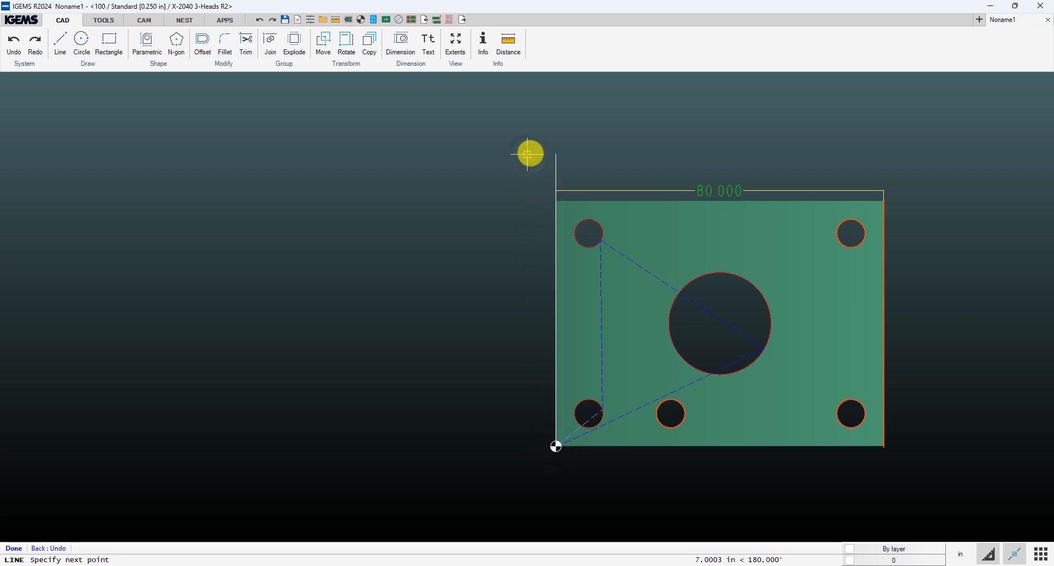
right_click(527, 155)
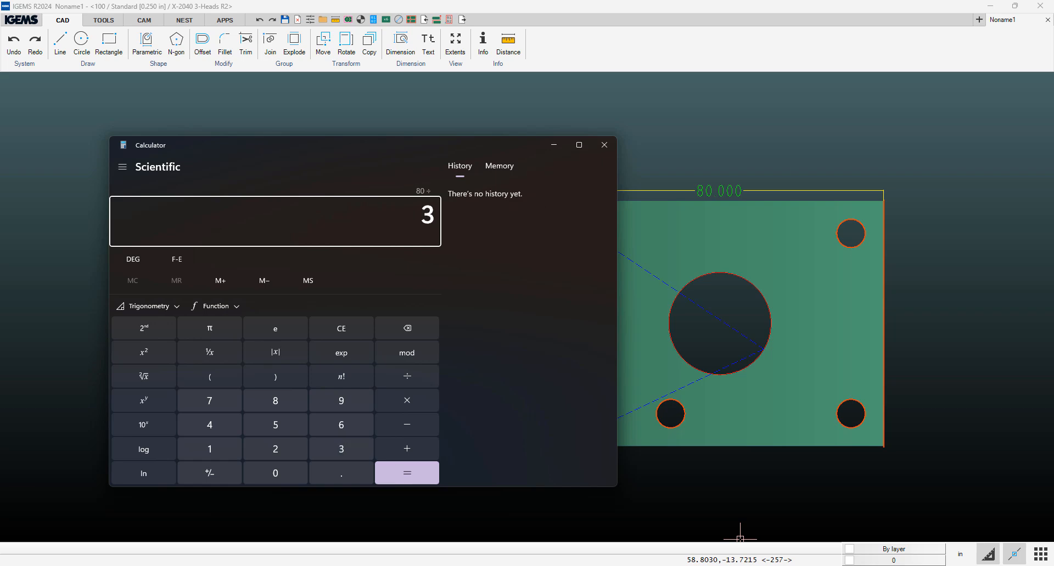
Calculate 80 ÷ 3 in Calculator and offset the vertical line twice by 26.667 in across the plate.
key(Return)
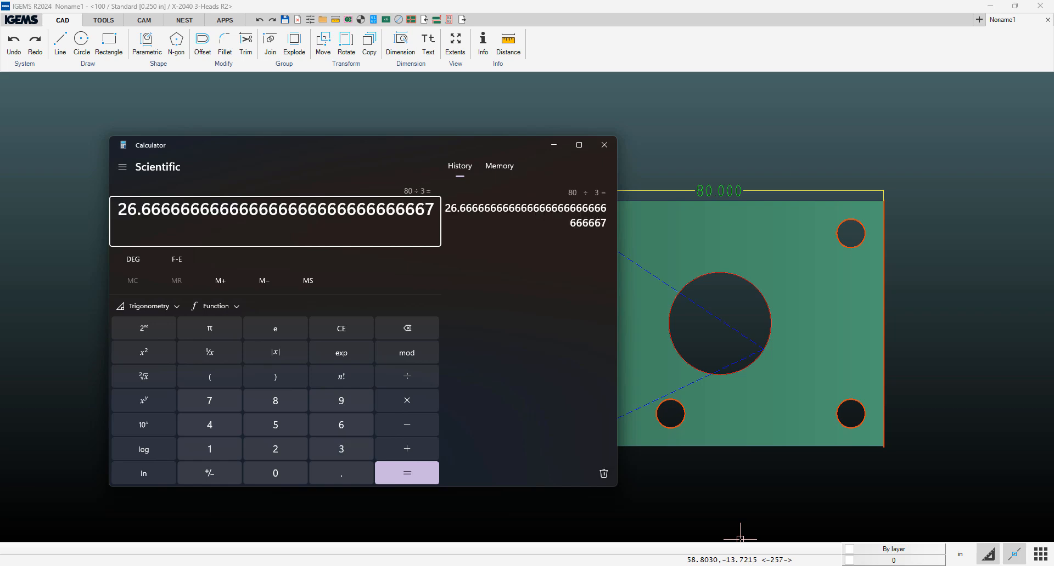
click(554, 145)
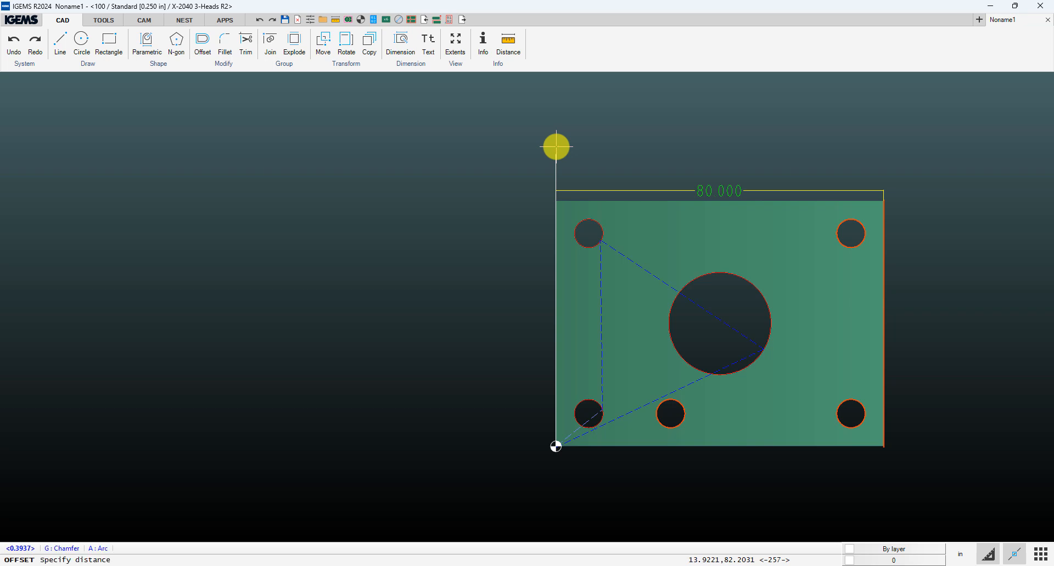
text(26.667)
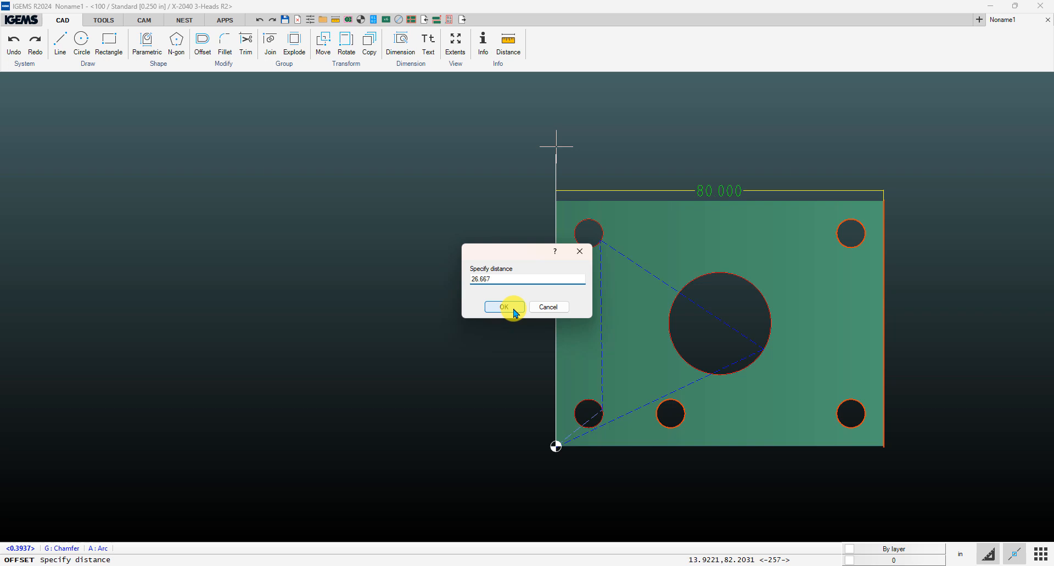
click(514, 307)
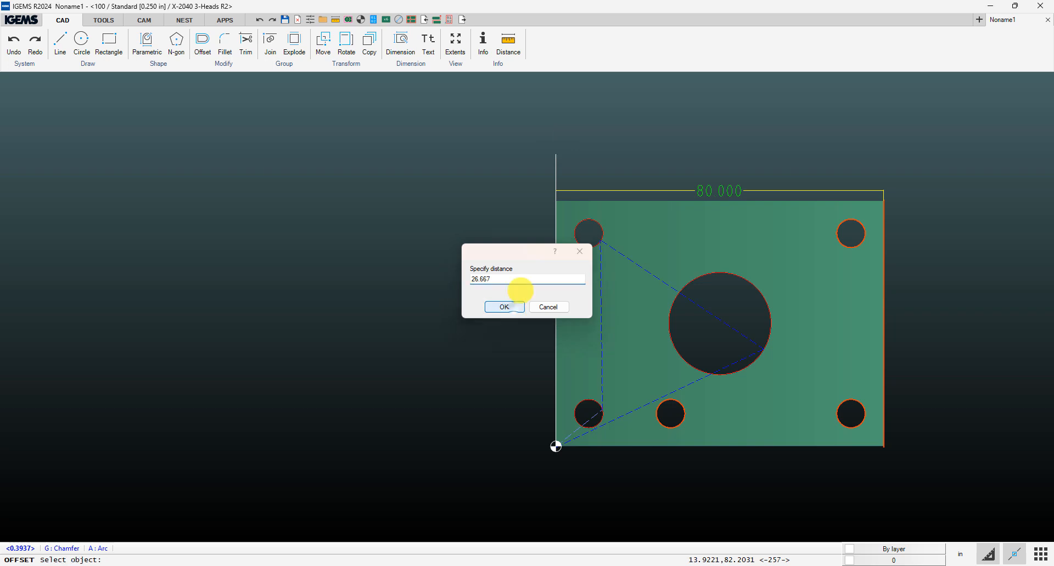
click(553, 163)
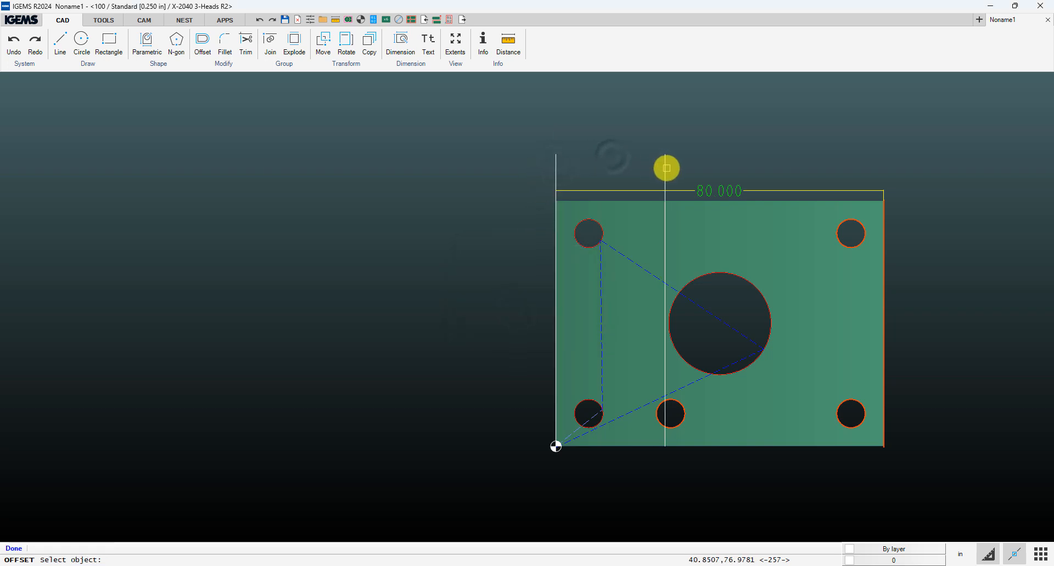
click(767, 163)
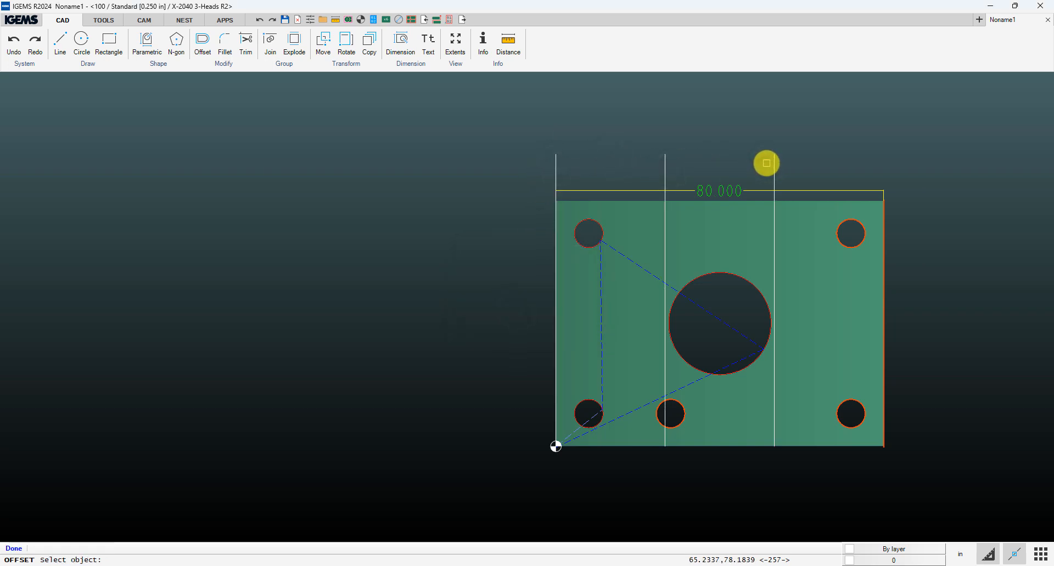
key(Escape)
key(Escape)
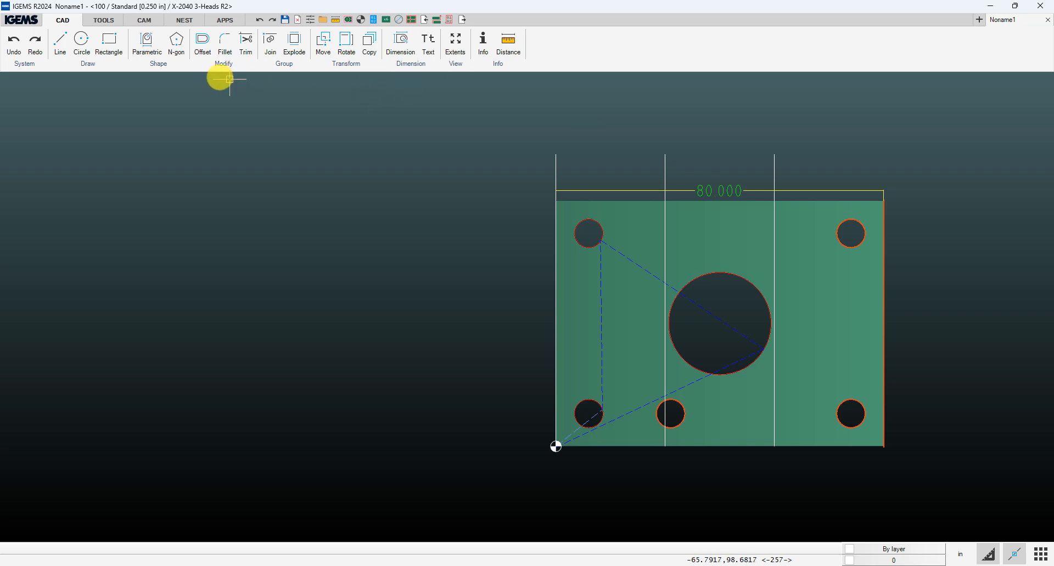
Define a single Quick toolpath on the plate's upper edge from the upper-left corner to the intersection with the first offset line.
click(137, 24)
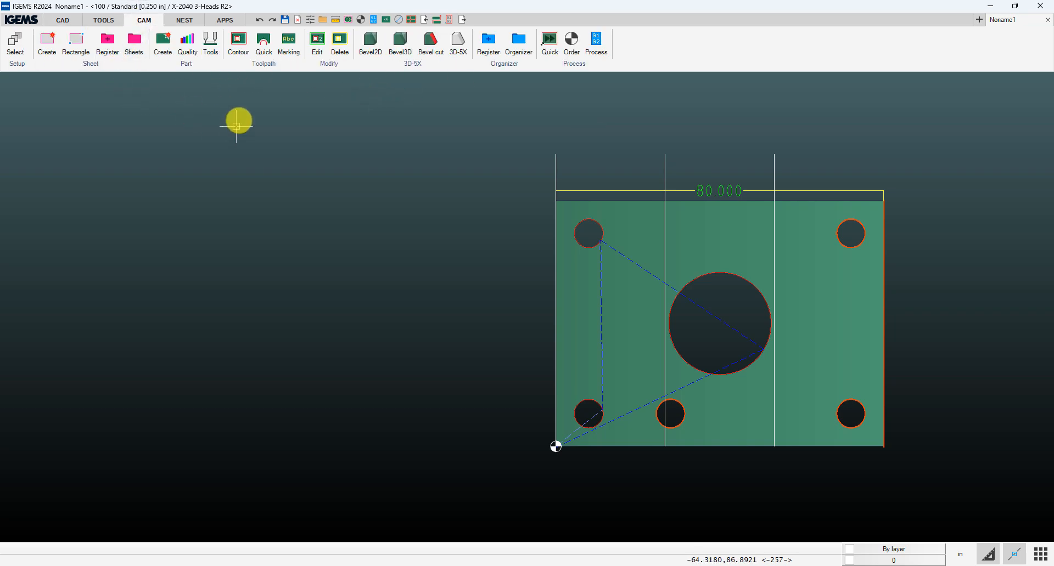
click(264, 42)
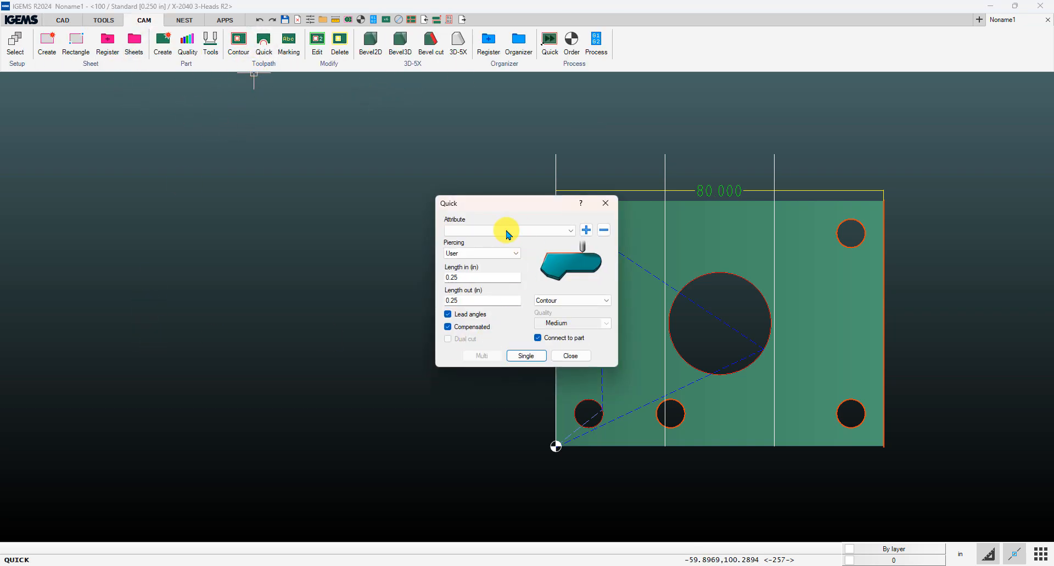
click(525, 356)
click(518, 191)
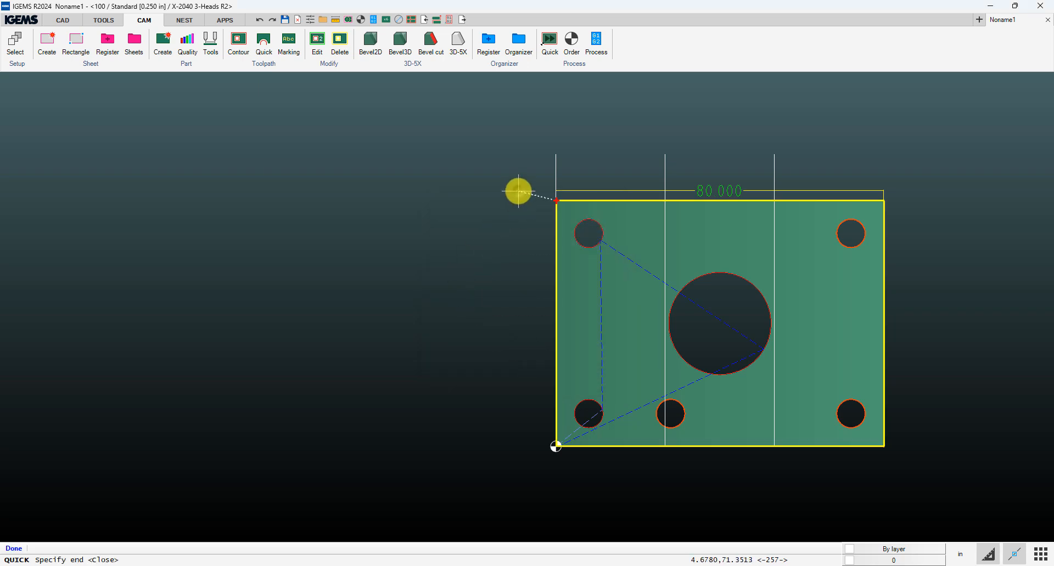
right_click(604, 140)
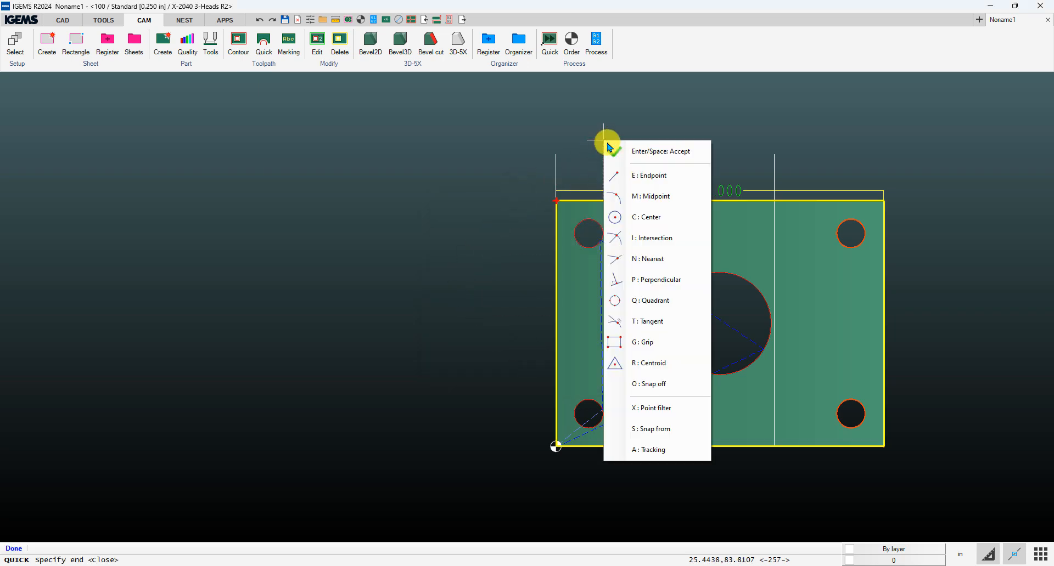
click(651, 239)
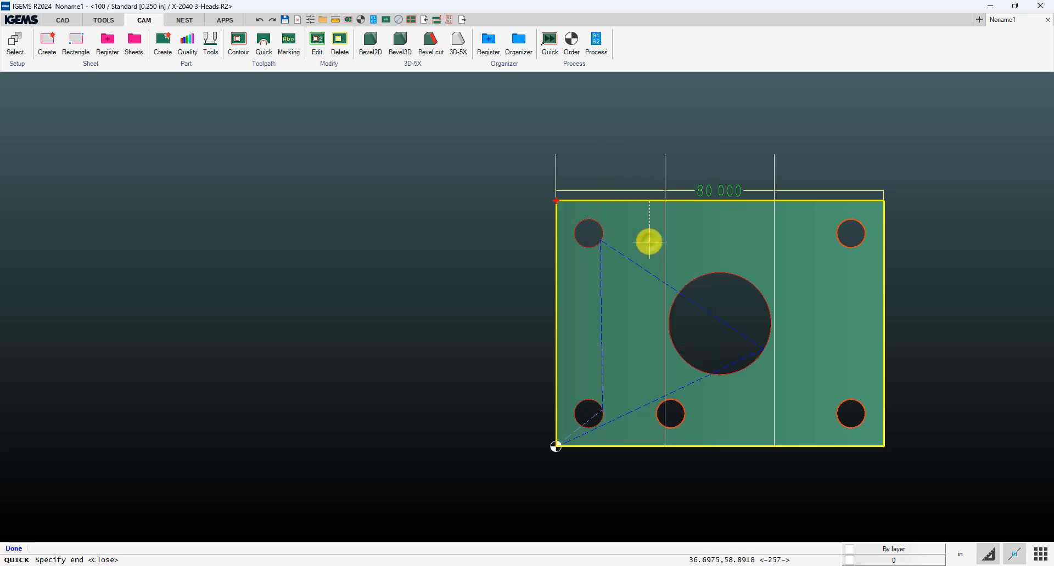
click(665, 202)
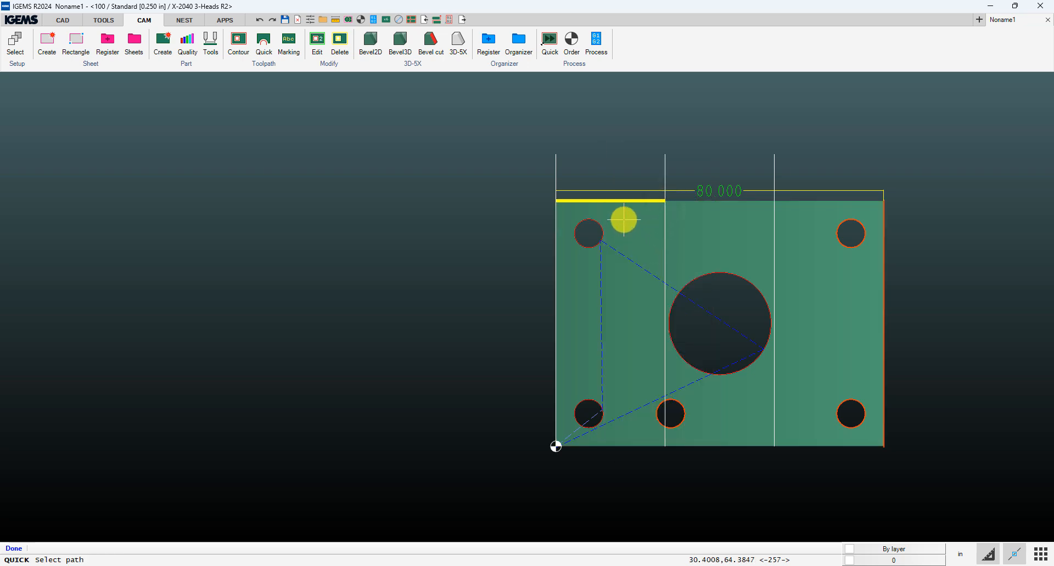
Place the upper-edge toolpath's lead-in outside the upper-left corner, angled slightly above the edge.
scroll(541, 205, up, 3)
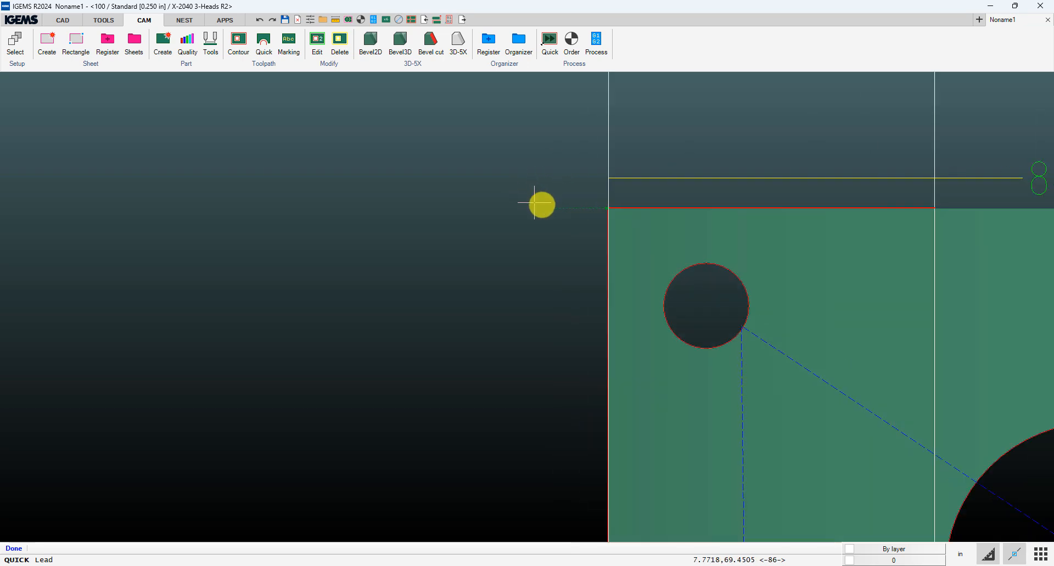
scroll(595, 208, up, 2)
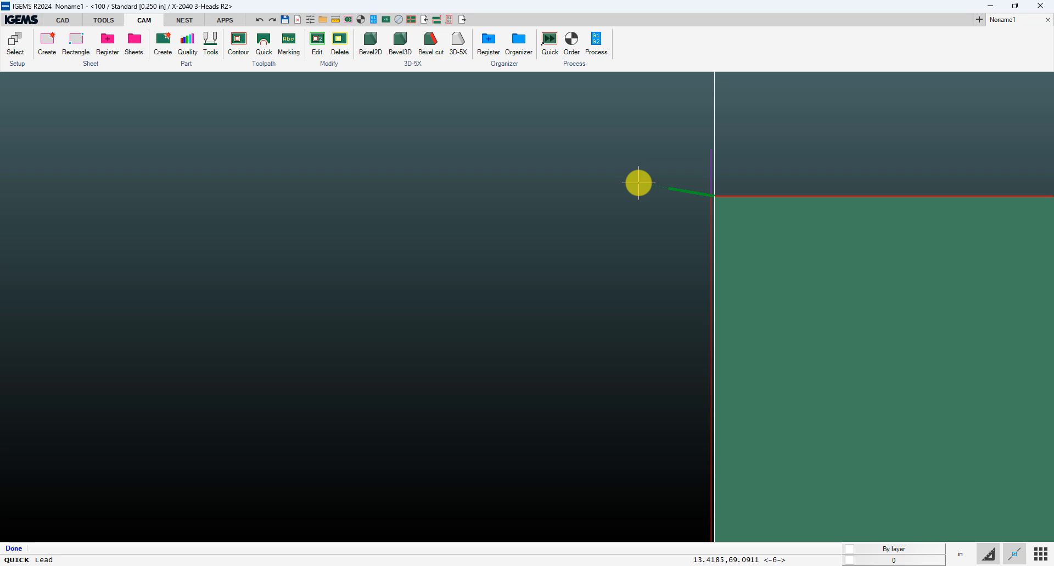
click(639, 183)
scroll(739, 233, down, 5)
middle_drag(748, 238, 8, 234)
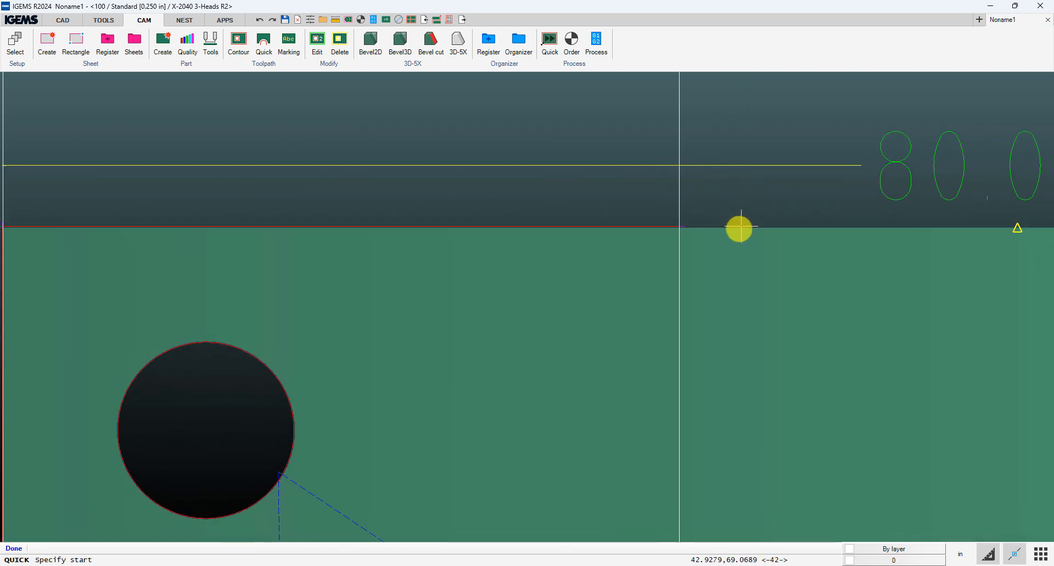
Define a Quick toolpath on the plate's lower edge from the lower-left corner to the intersection with the first offset line.
scroll(739, 228, down, 5)
middle_drag(734, 256, 642, 150)
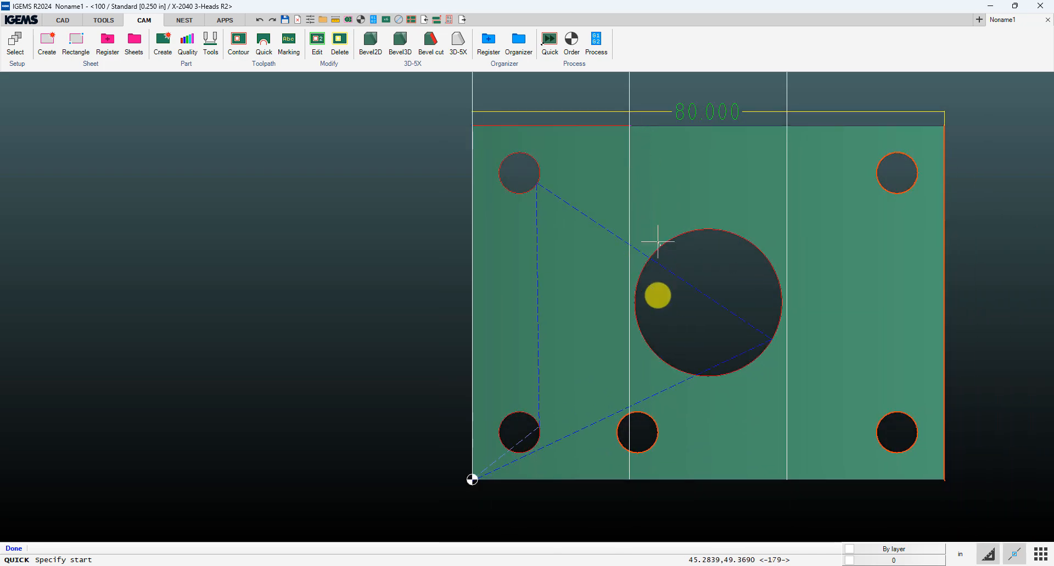
scroll(485, 493, up, 5)
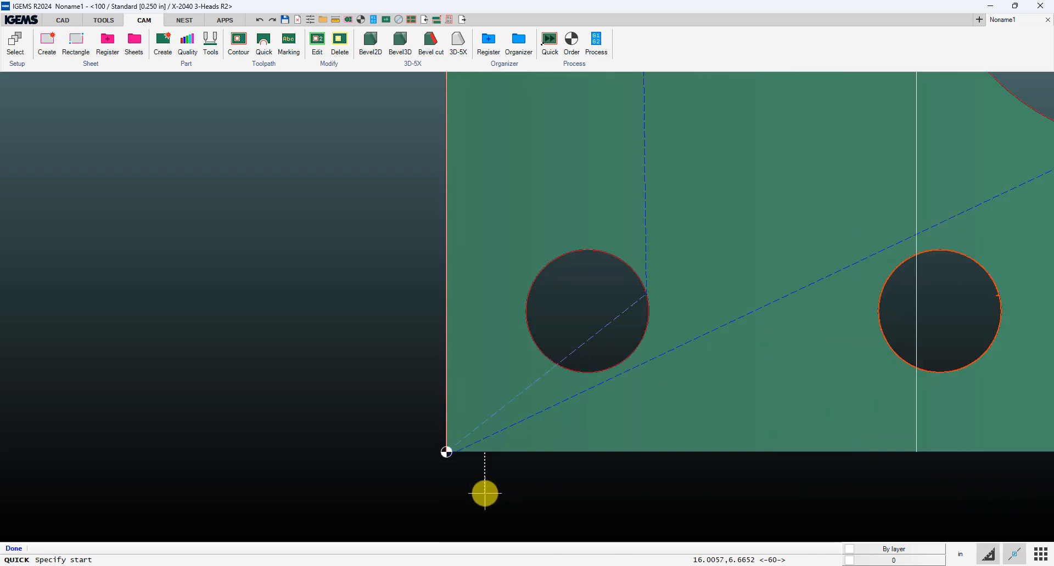
scroll(485, 494, down, 5)
click(426, 501)
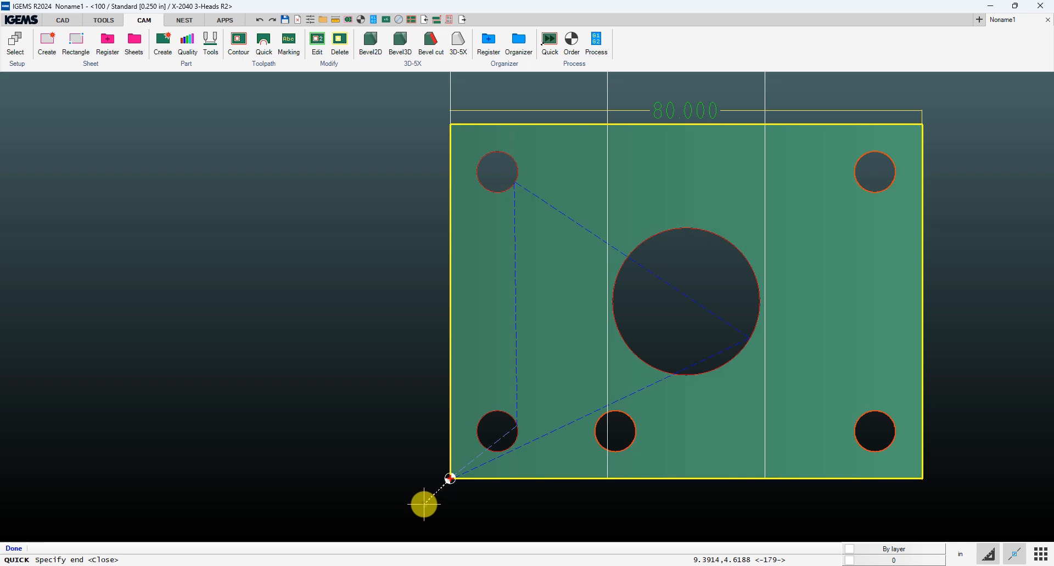
right_click(579, 510)
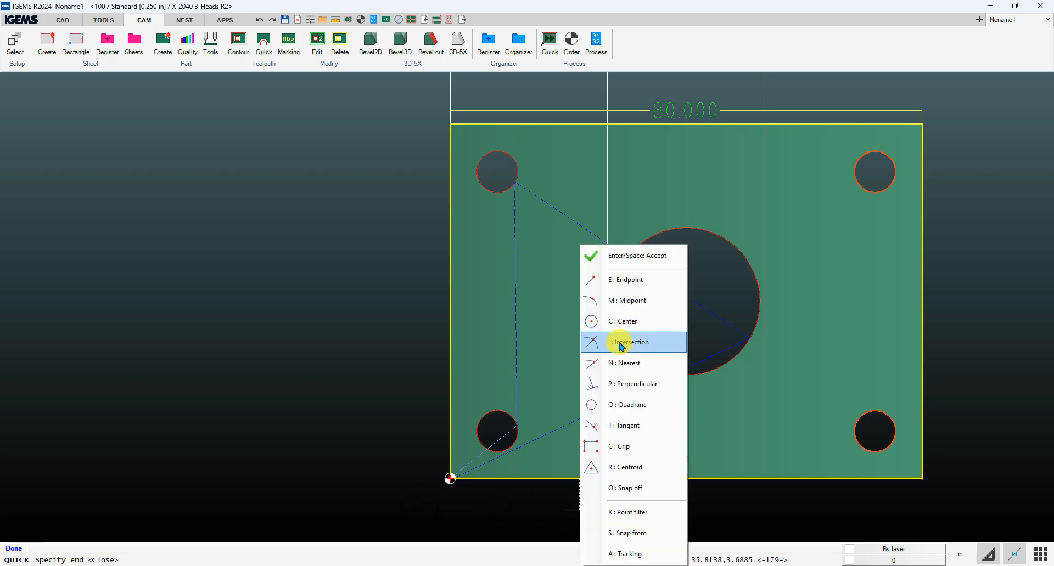
click(628, 384)
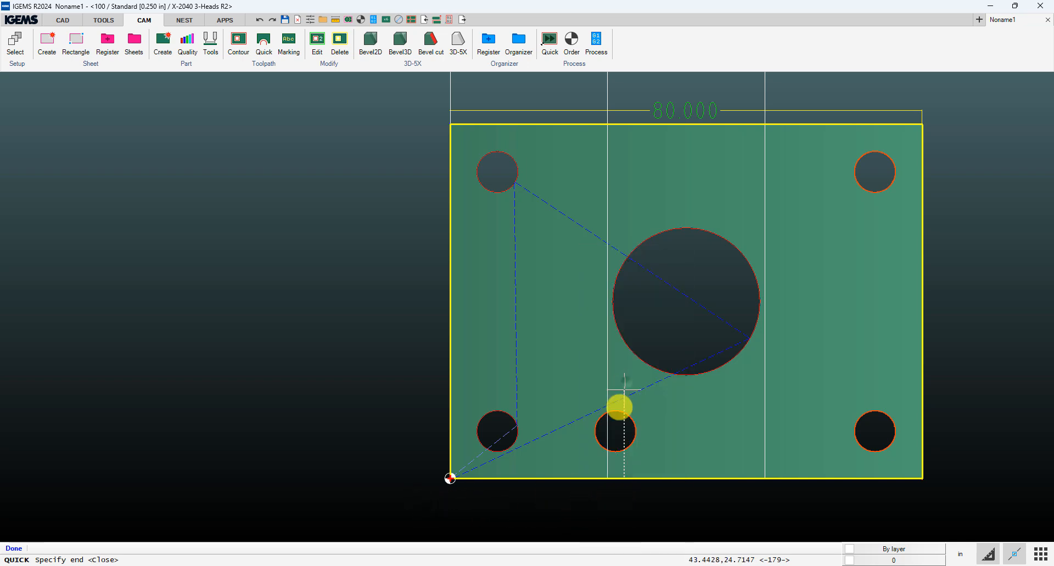
click(608, 462)
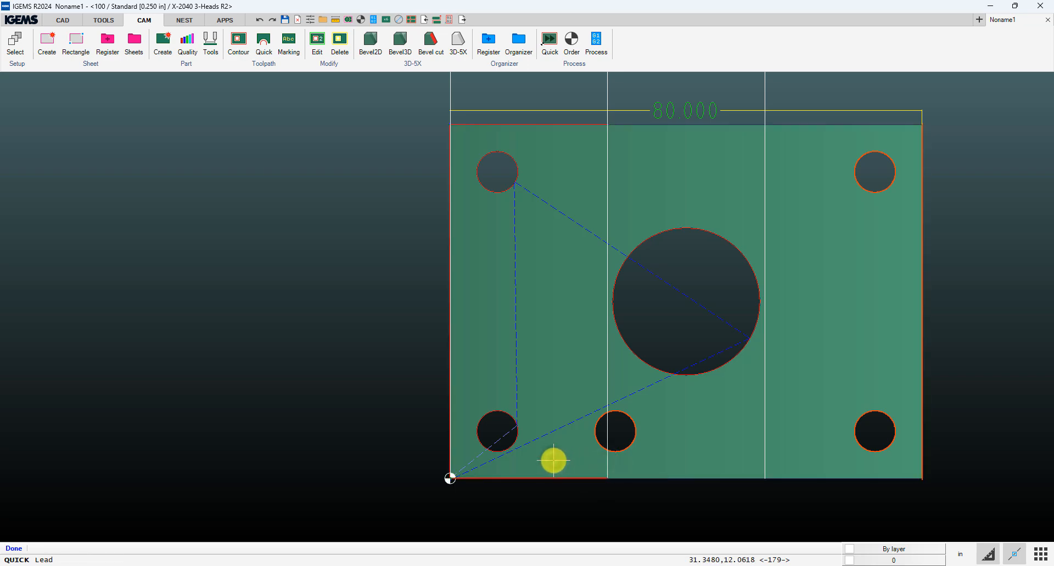
Place the lower-edge toolpath's lead-in outside the lower-left corner and its lead-out along the edge past the first offset line, finishing Quick.
scroll(419, 461, up, 5)
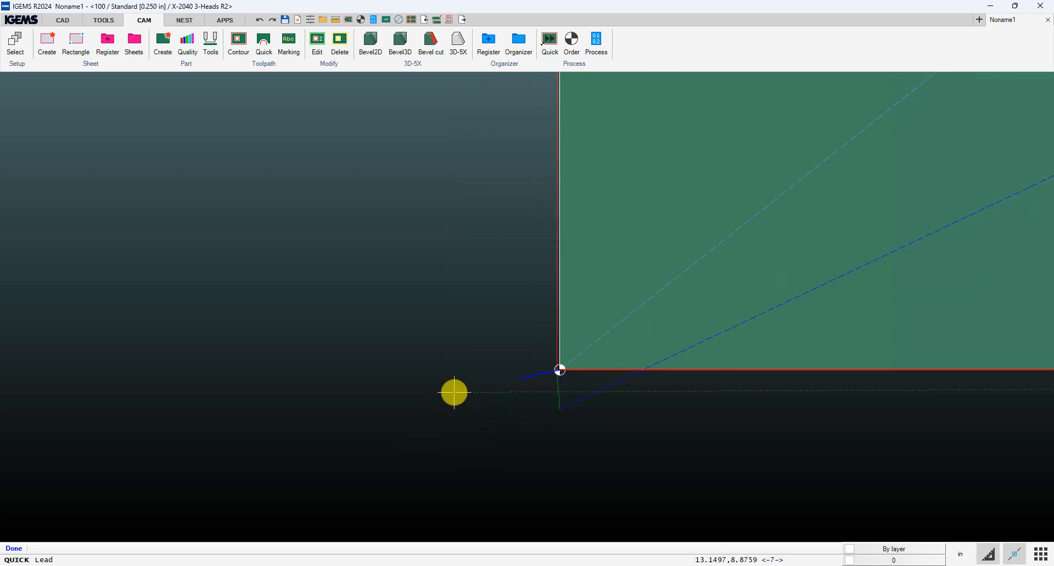
middle_drag(613, 410, 198, 310)
scroll(249, 322, down, 5)
middle_drag(742, 379, 132, 369)
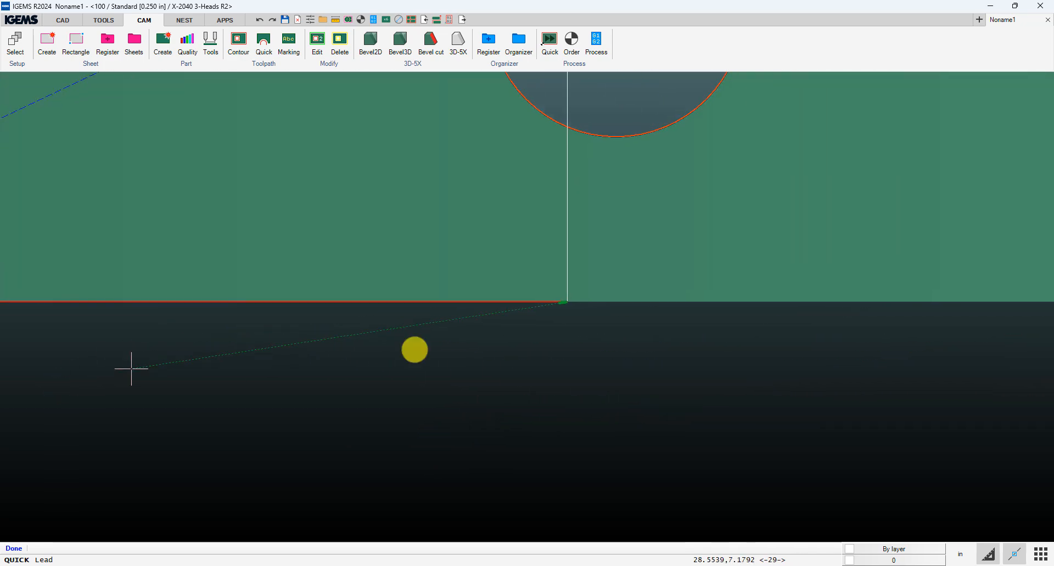
click(634, 302)
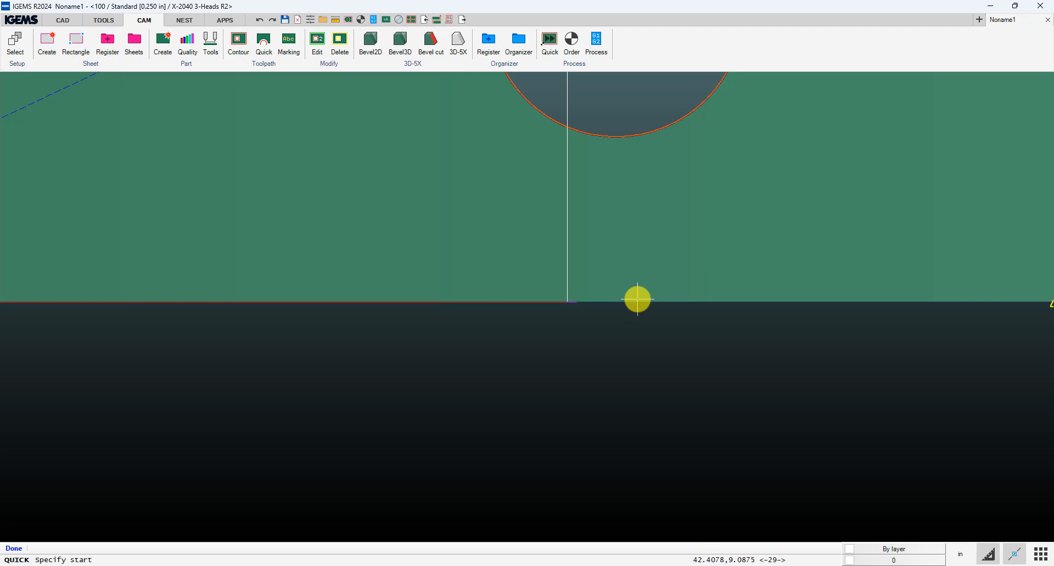
scroll(612, 330, down, 3)
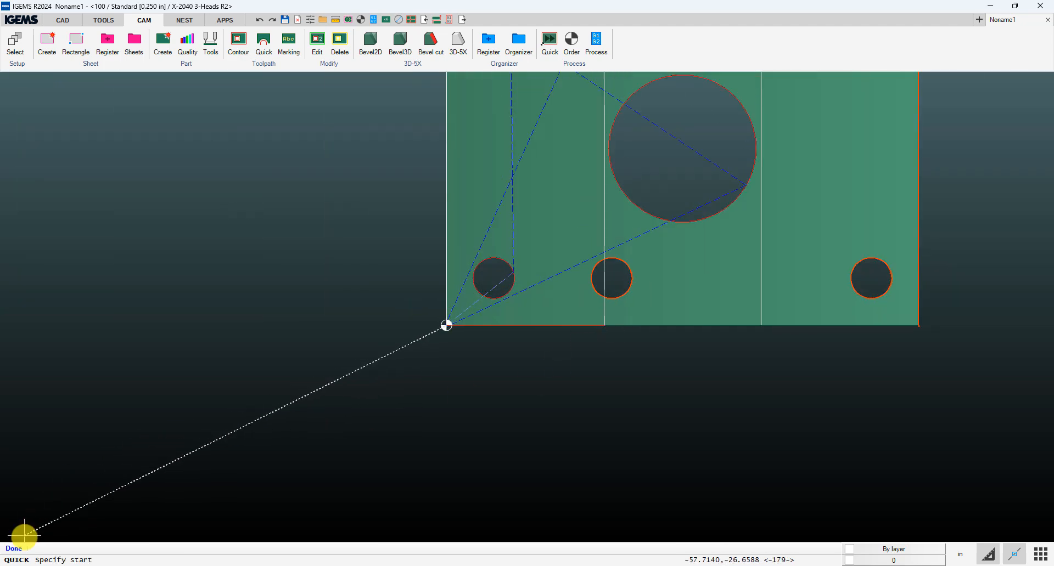
click(14, 549)
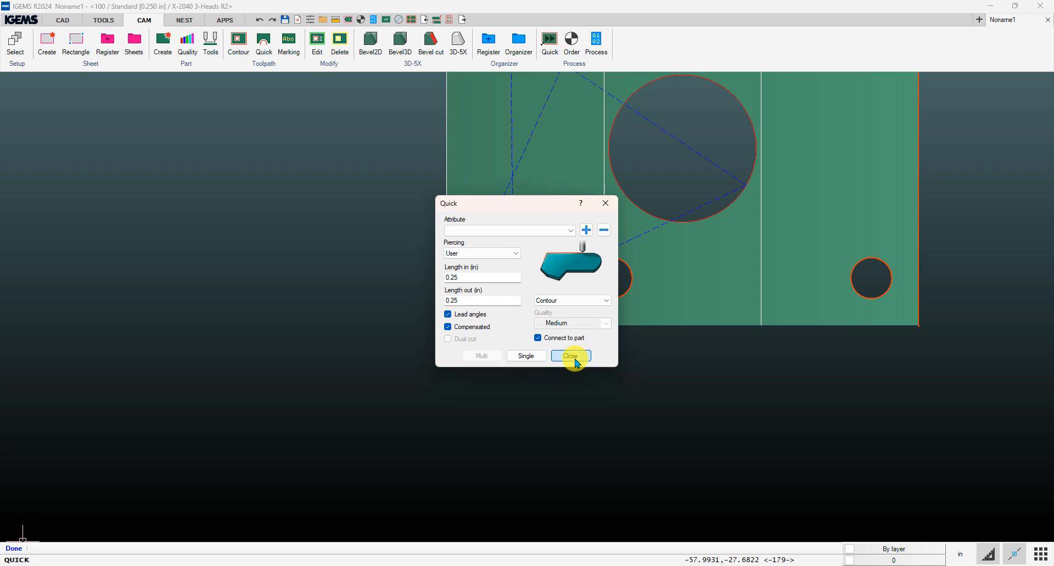
click(576, 361)
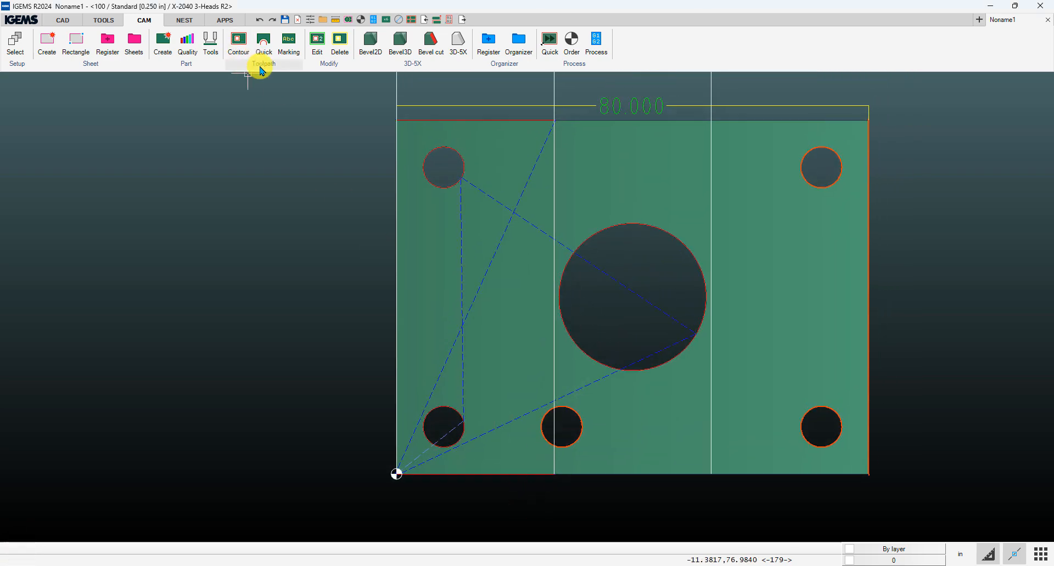
Start Toolpath tool setup for the lower- and upper-edge toolpaths and enable heads T2 and T3 on the lower one.
click(262, 66)
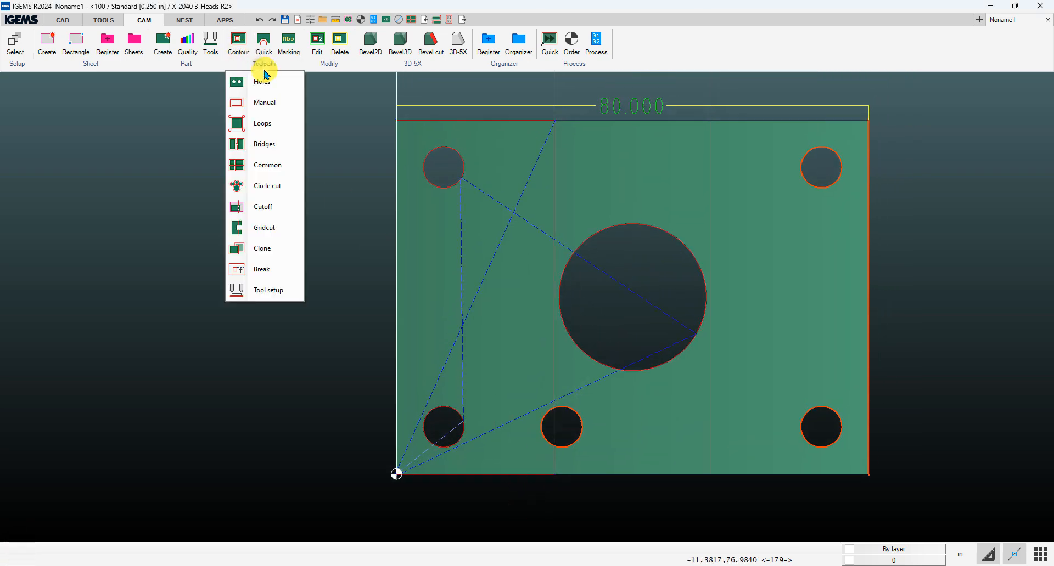
click(270, 291)
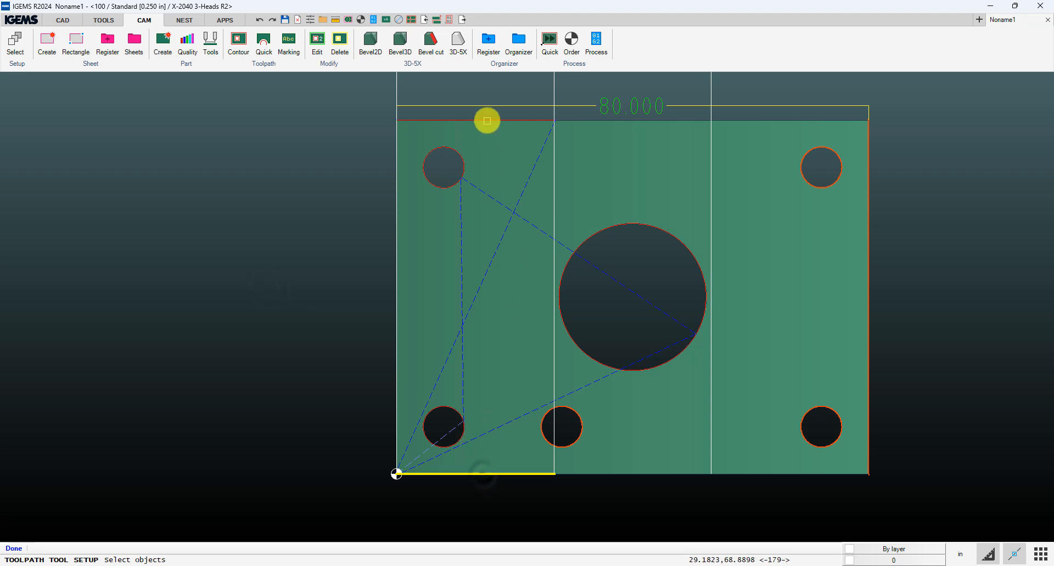
right_click(487, 120)
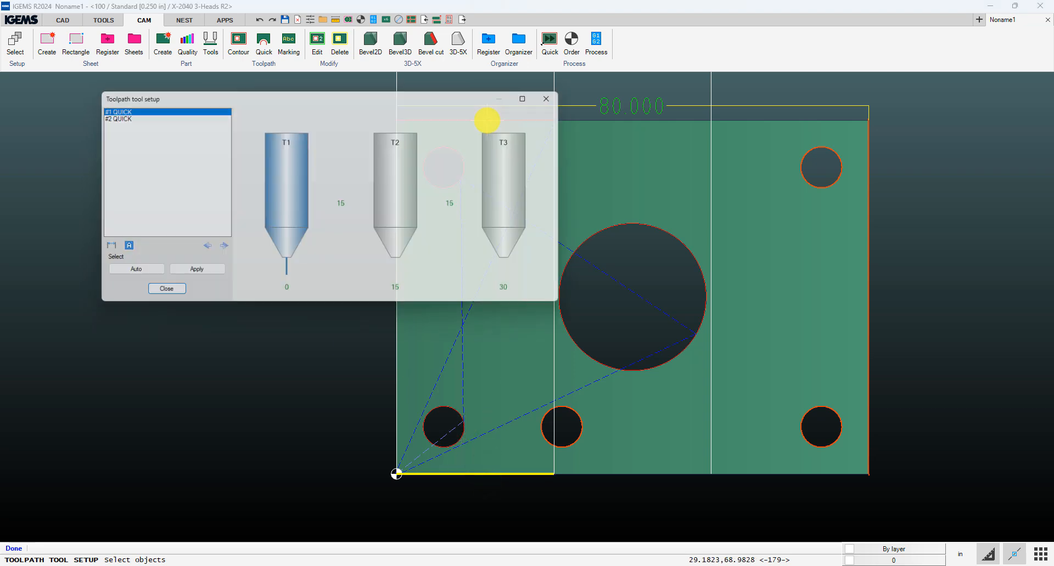
mouse_move(676, 217)
middle_down()
mouse_move(831, 249)
mouse_move(822, 214)
middle_up()
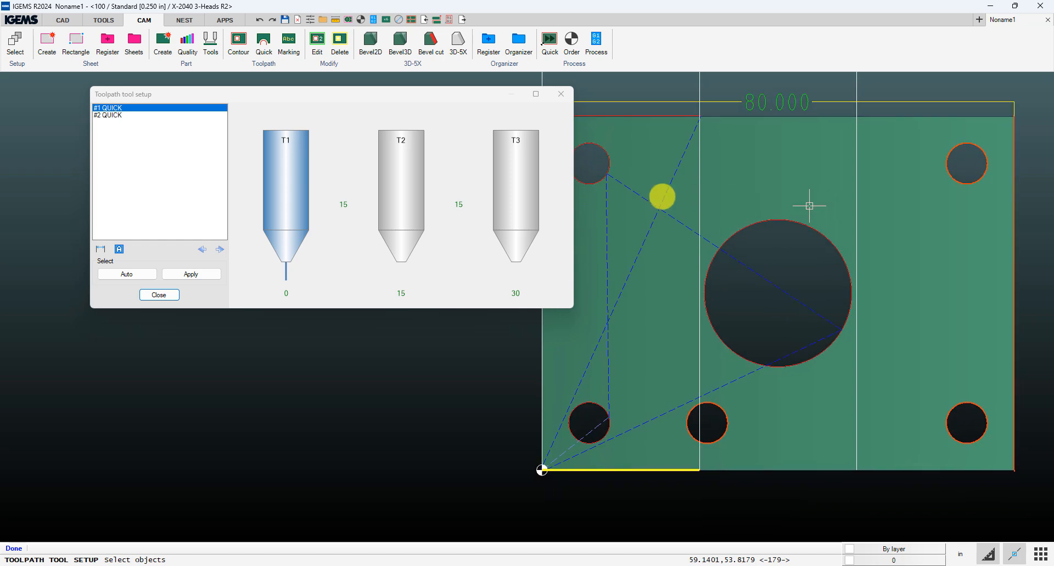
drag(434, 101, 356, 113)
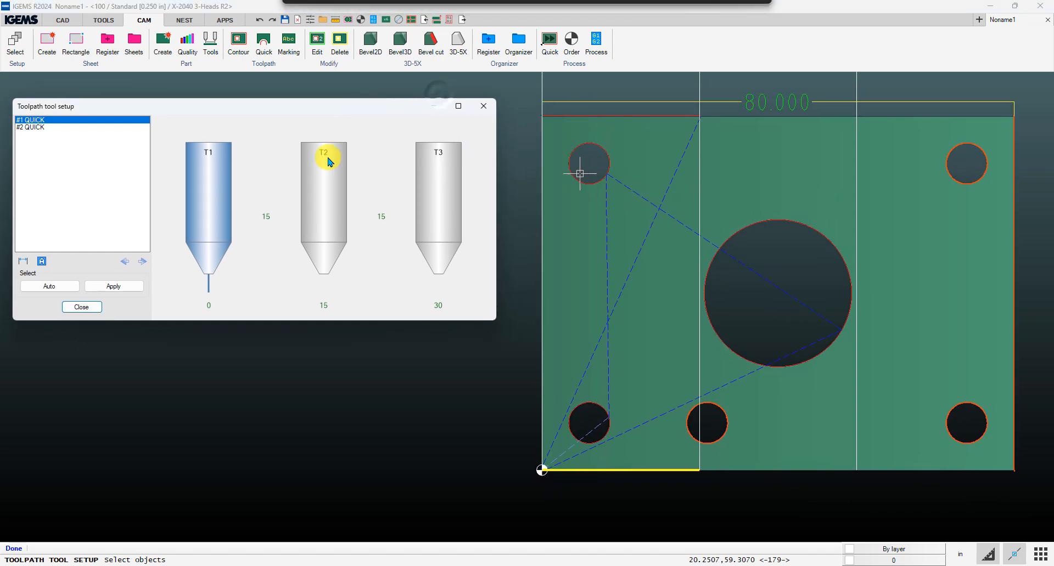
click(327, 165)
click(425, 219)
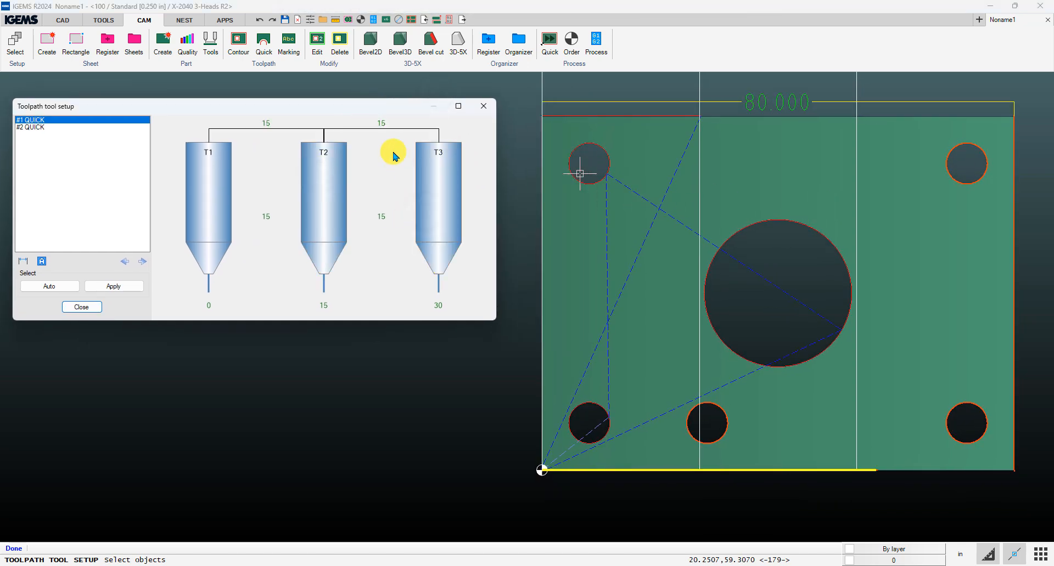
Set both head spacings of the lower-edge toolpath to 26.667 in by picking points at the vertical division lines.
click(267, 129)
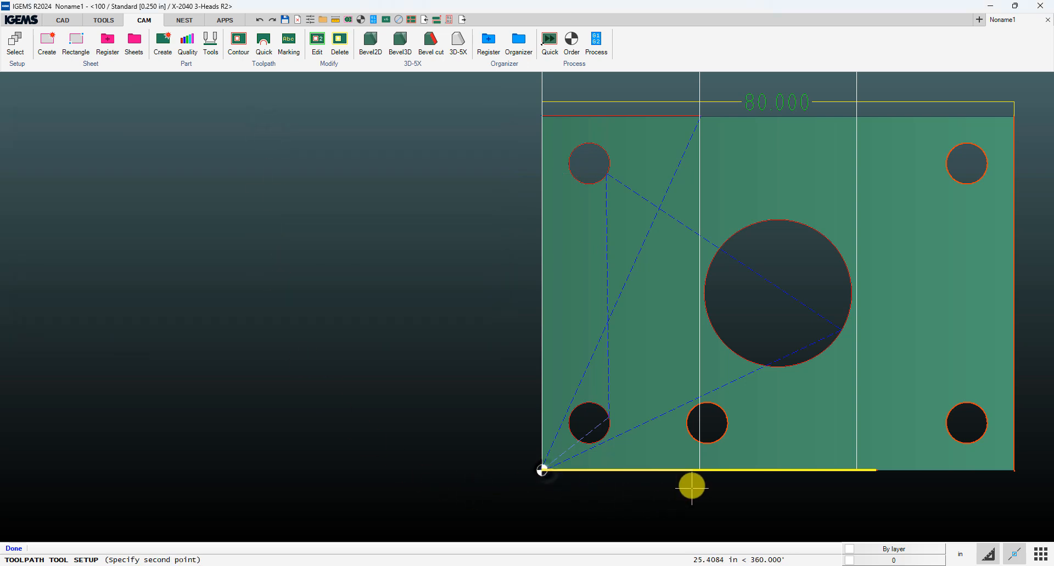
click(700, 470)
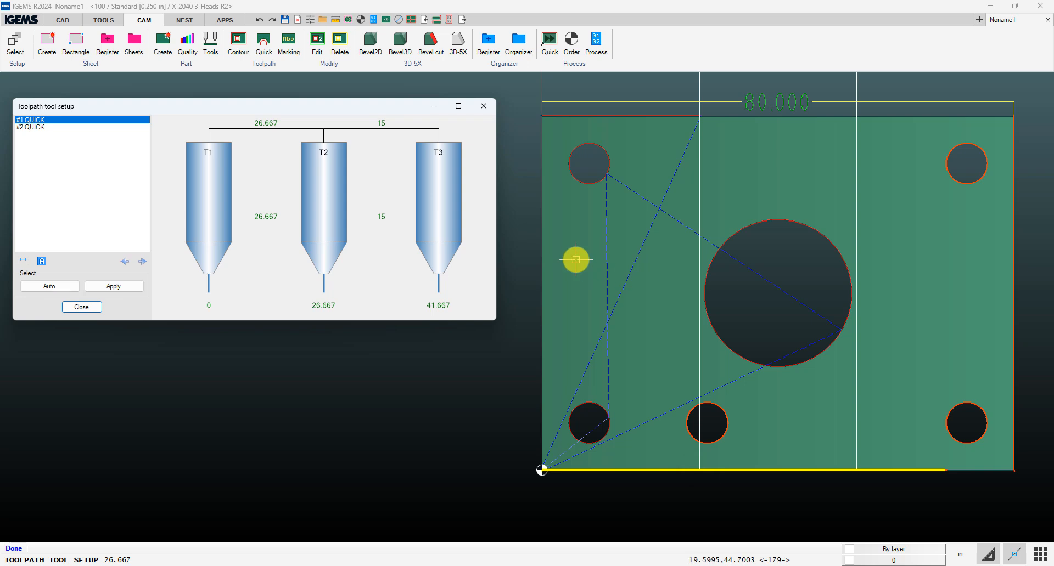
click(387, 129)
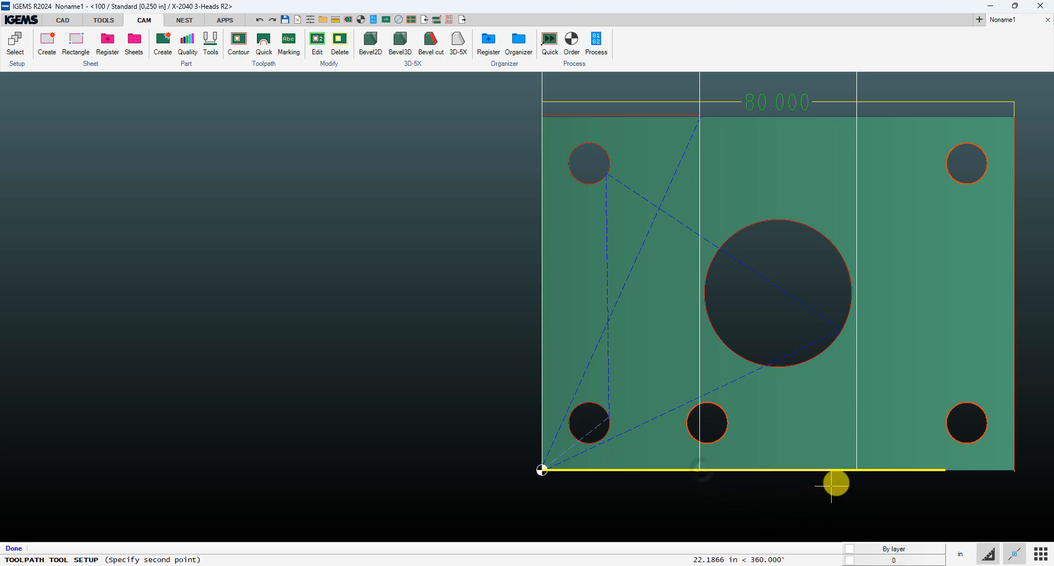
click(855, 470)
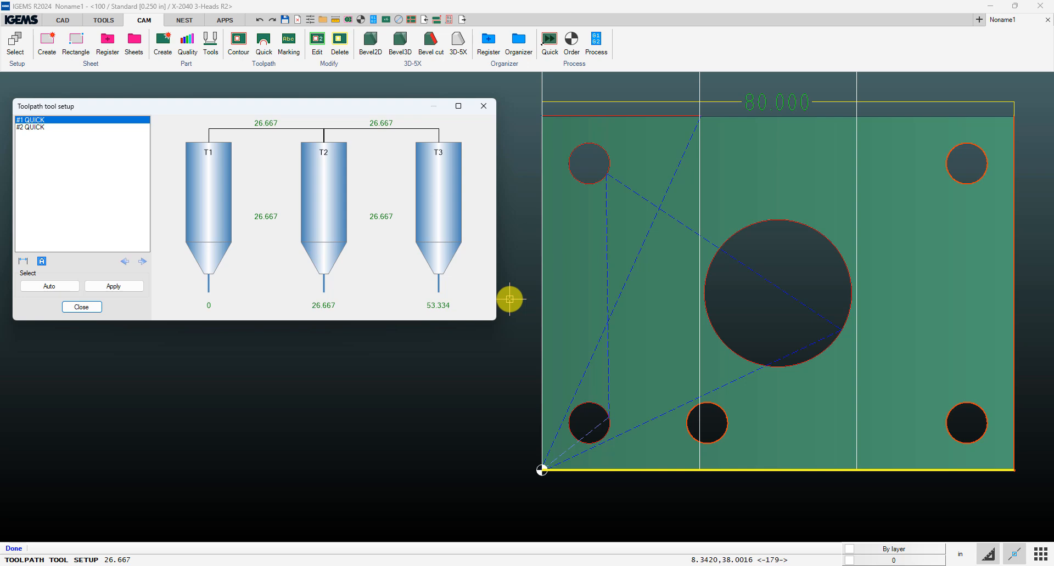
Enable T2 and T3 on the upper-edge toolpath and set its T1–T2 spacing to 26.667 in from the corner to the first offset line.
click(37, 131)
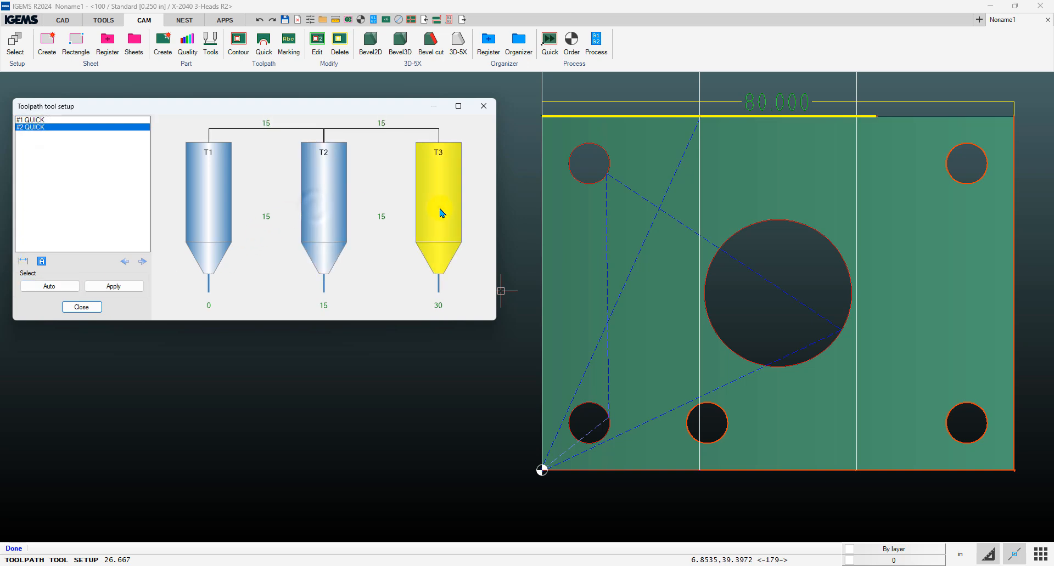
click(268, 126)
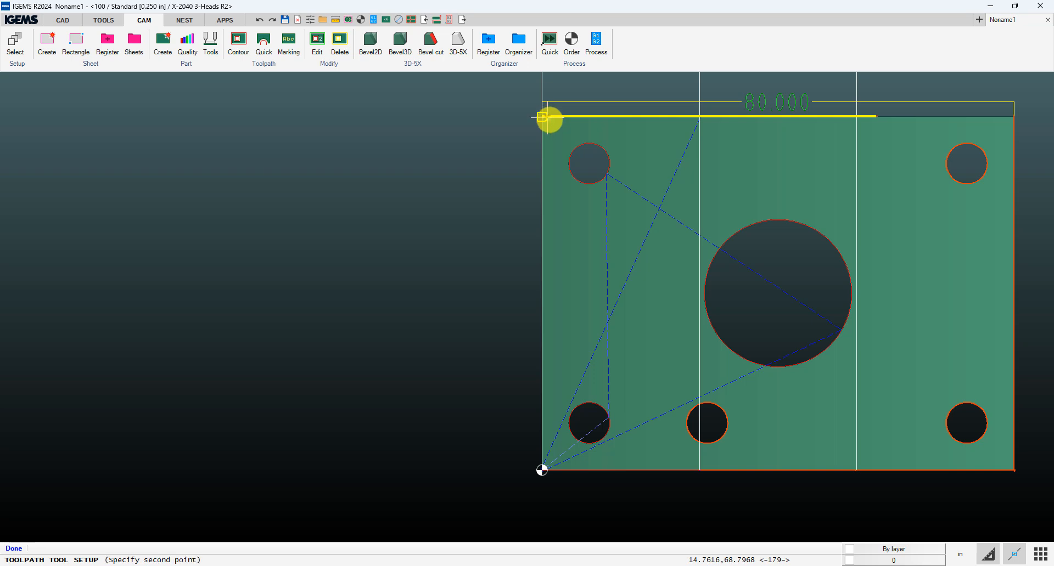
right_click(699, 121)
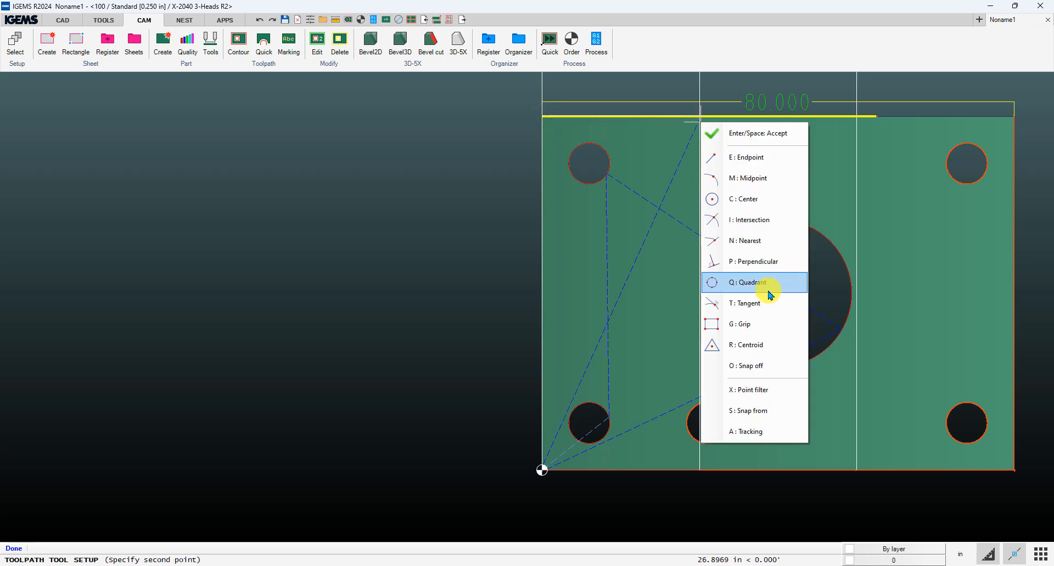
click(716, 219)
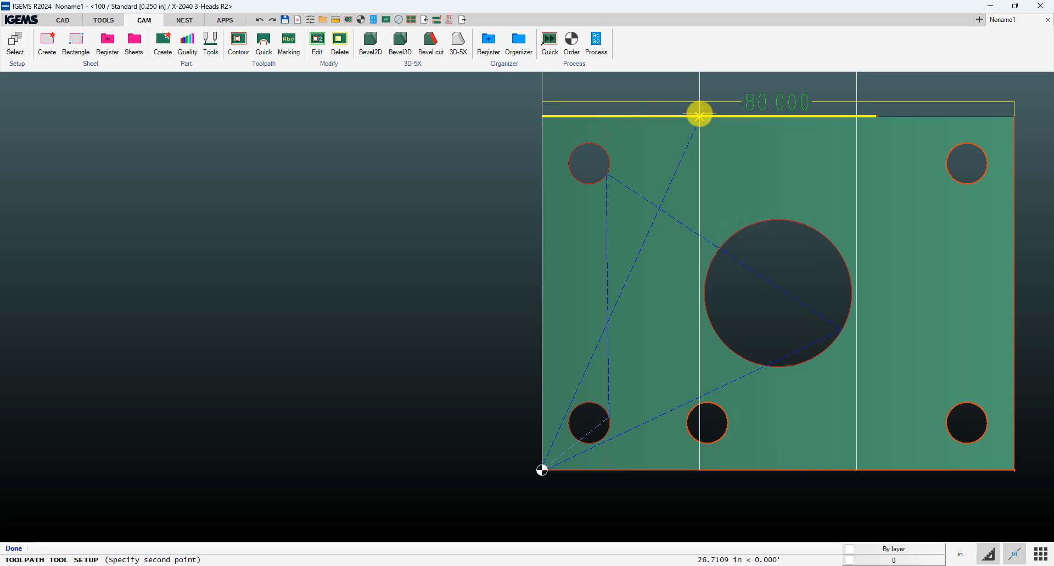
click(699, 115)
Set the upper-edge toolpath's T2–T3 spacing to 26.667 in between its intersections with the two offset lines, and finish the tool setup.
click(377, 123)
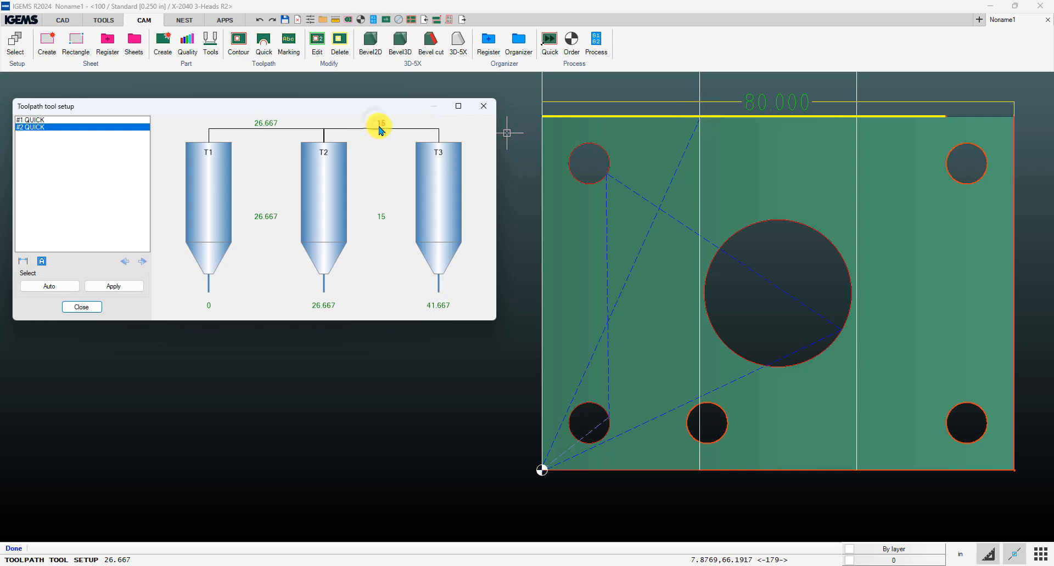
right_click(703, 120)
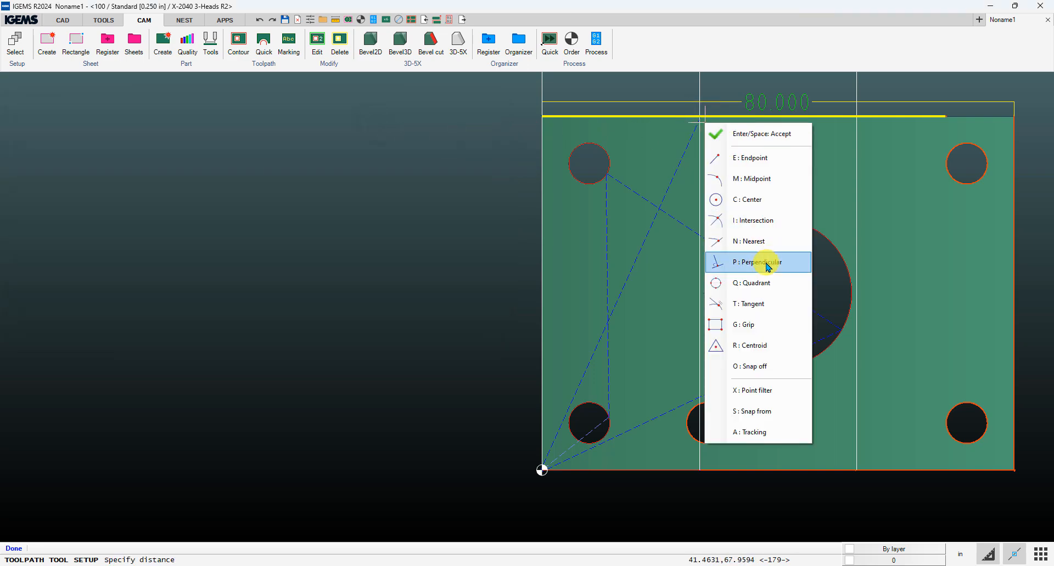
click(741, 220)
right_click(734, 138)
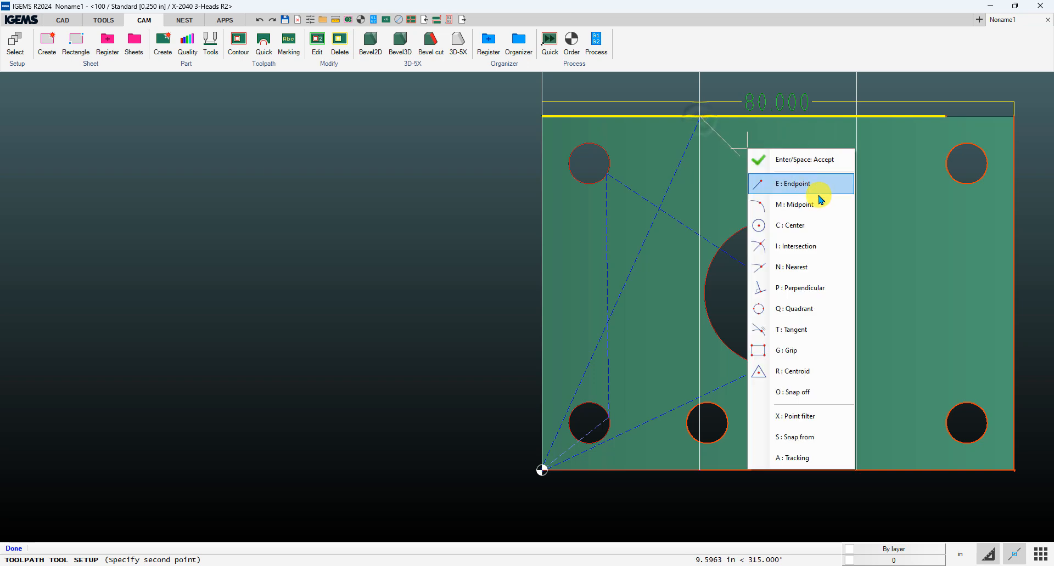
click(802, 240)
click(856, 122)
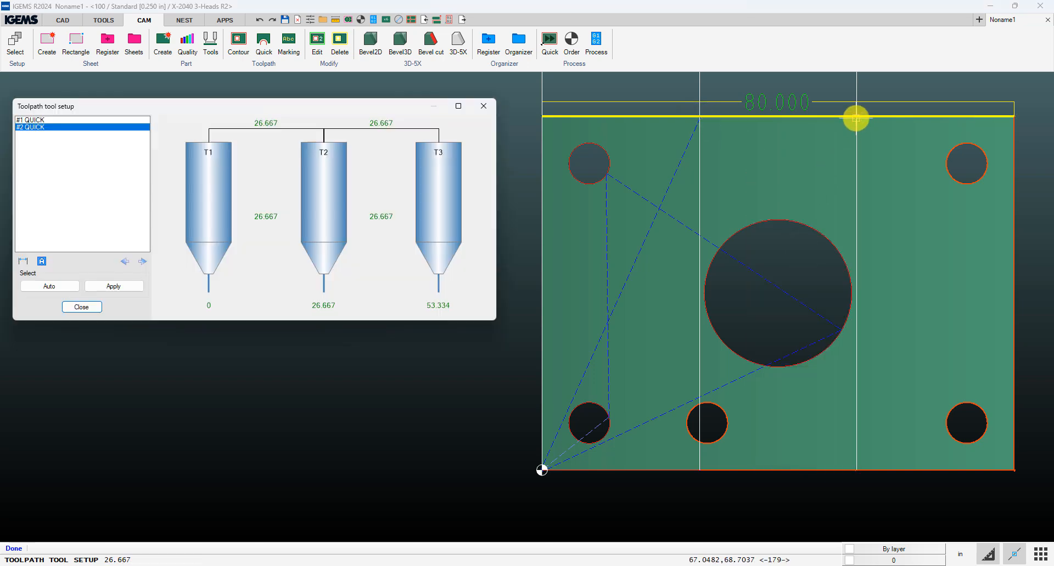
click(95, 312)
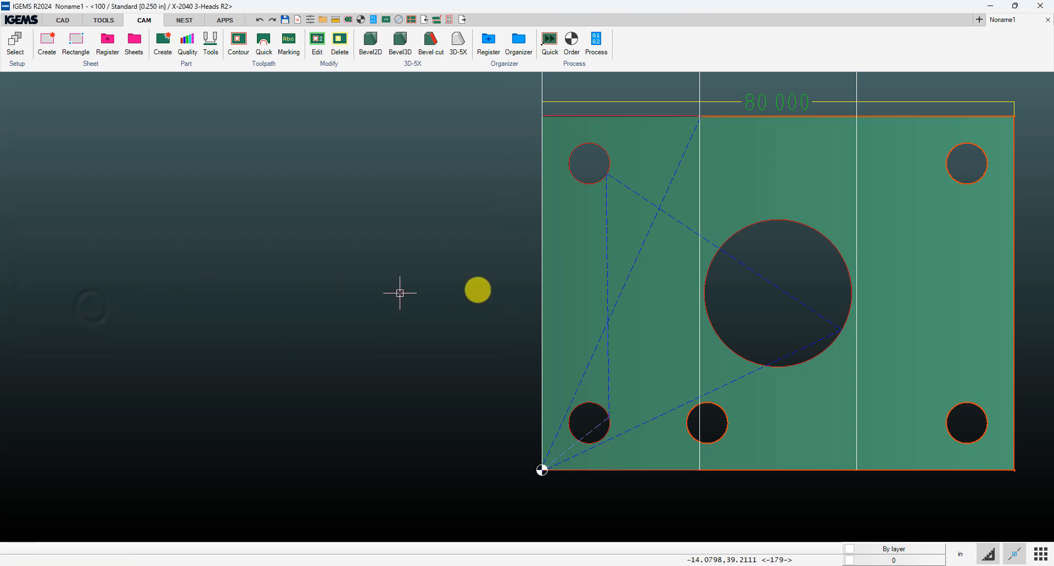
Open the 2D simulation of the processed plate and examine the head spacing and activation commands in its NC code.
middle_drag(478, 290, 216, 297)
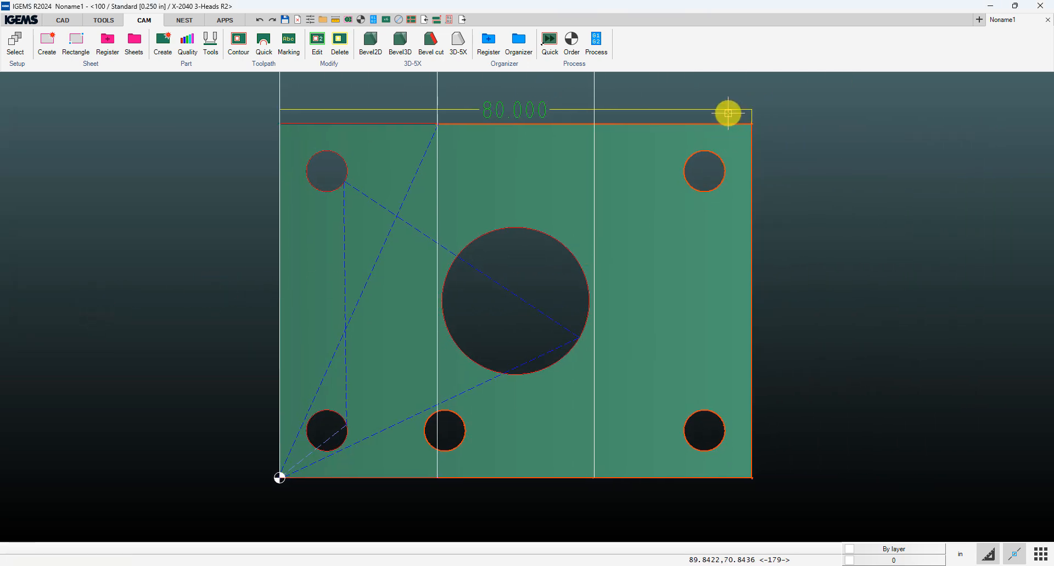
click(597, 43)
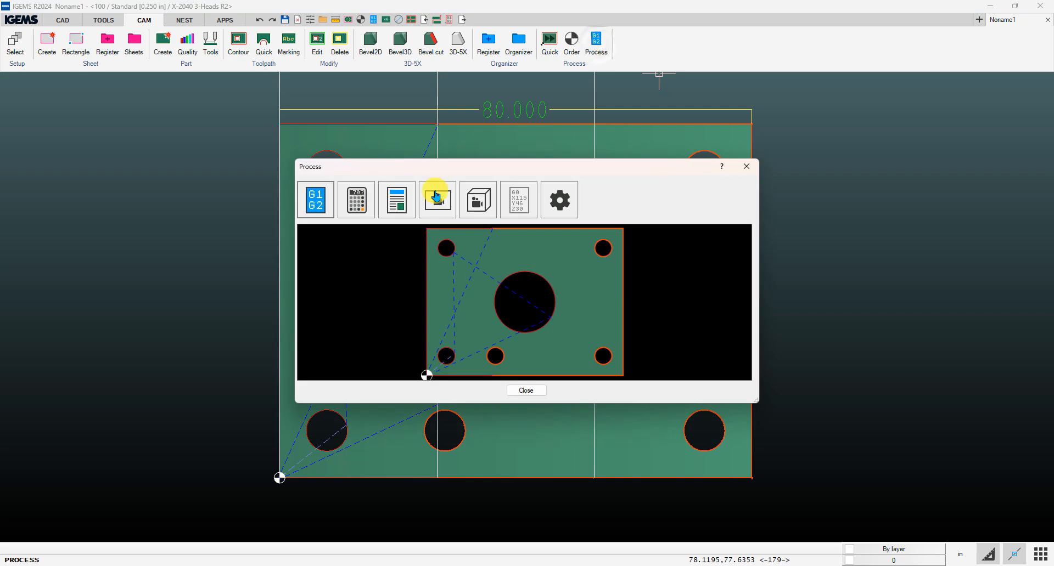
click(450, 210)
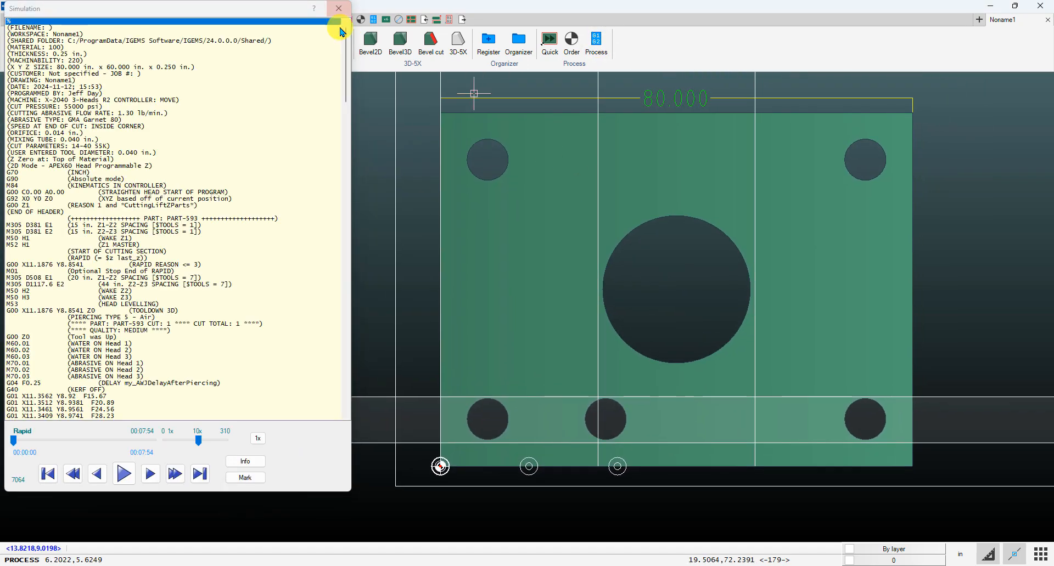
drag(348, 50, 346, 191)
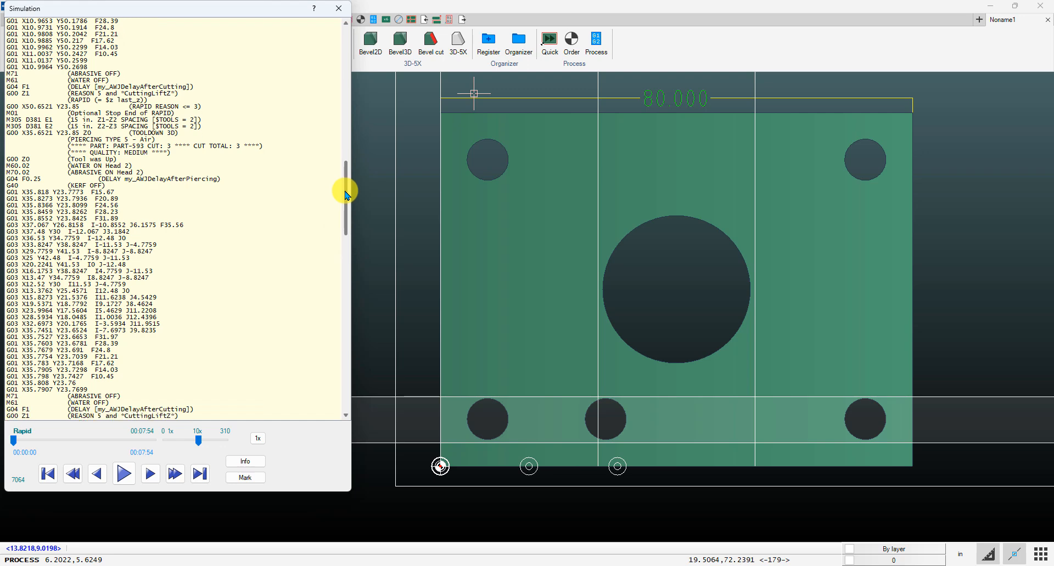
Play the simulation from cut 4's Z1–Z2 head spacing command in the NC code to check the outer-edge cuts.
click(88, 260)
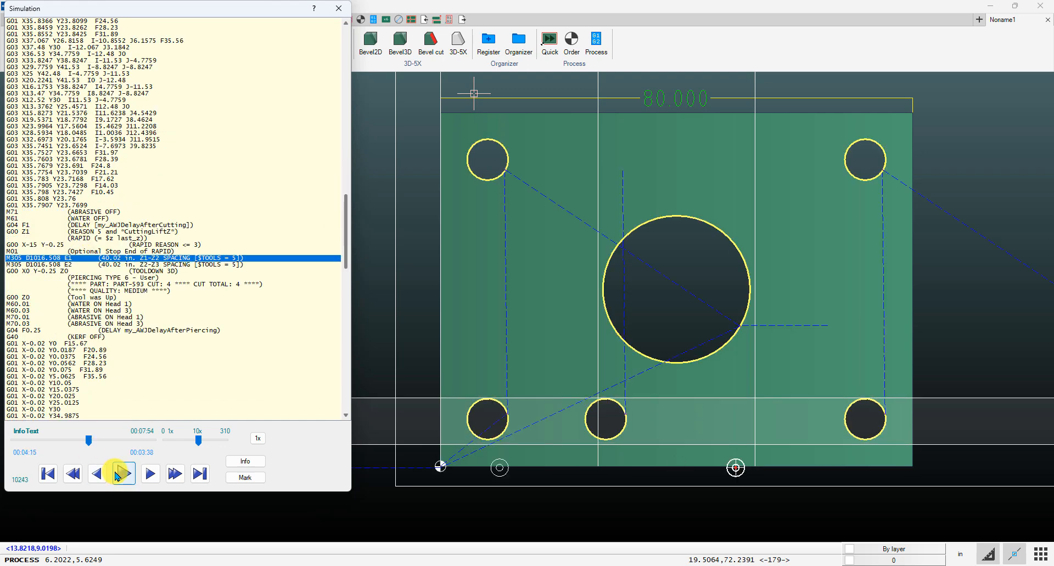
click(117, 475)
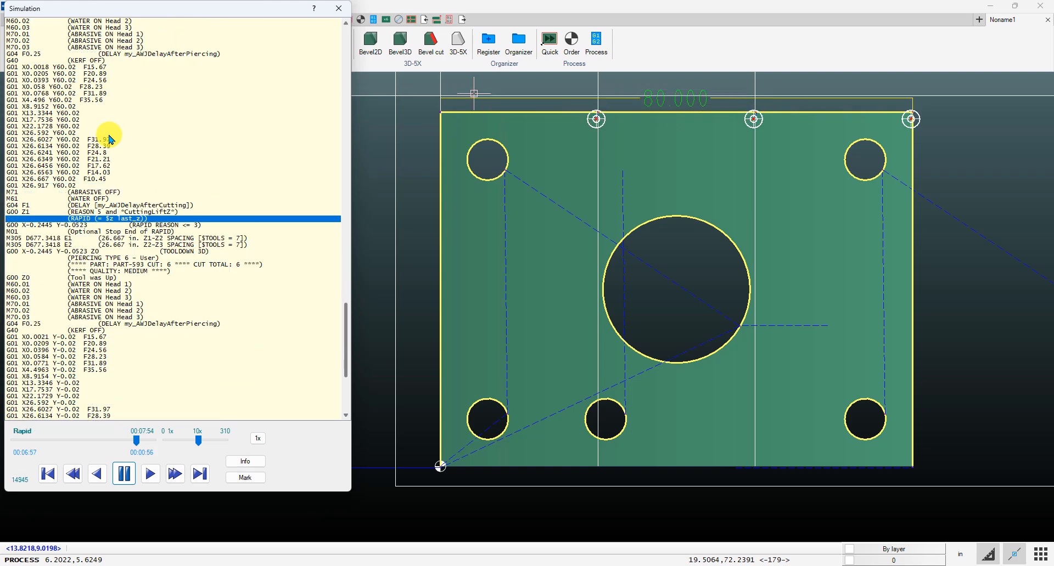
click(124, 474)
Go back to cut 5's Z1–Z2 head spacing command in the NC code and replay the three-head upper-edge cut from there.
scroll(114, 172, up, 13)
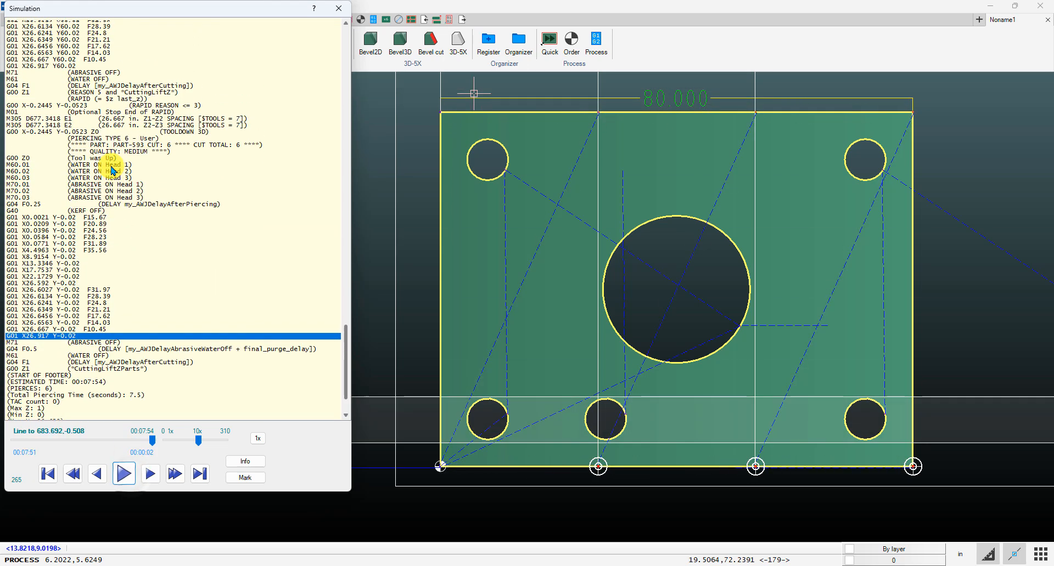
scroll(55, 170, up, 5)
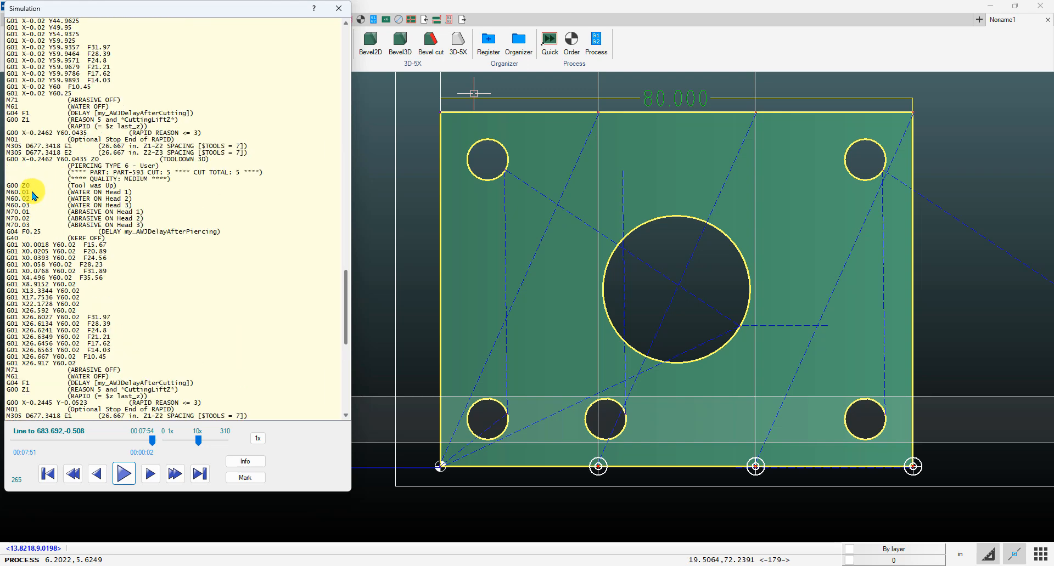
click(86, 146)
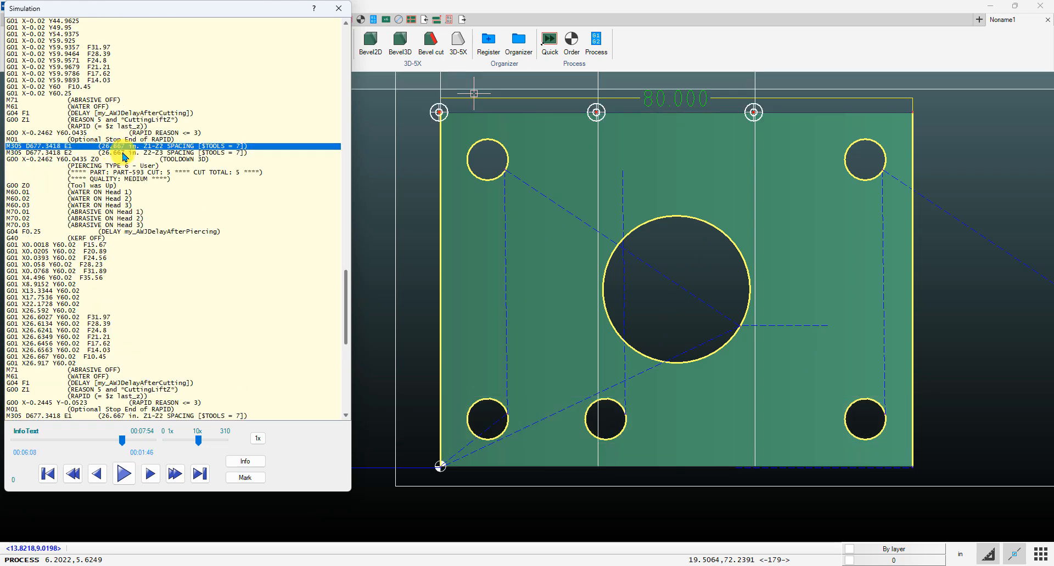
click(123, 474)
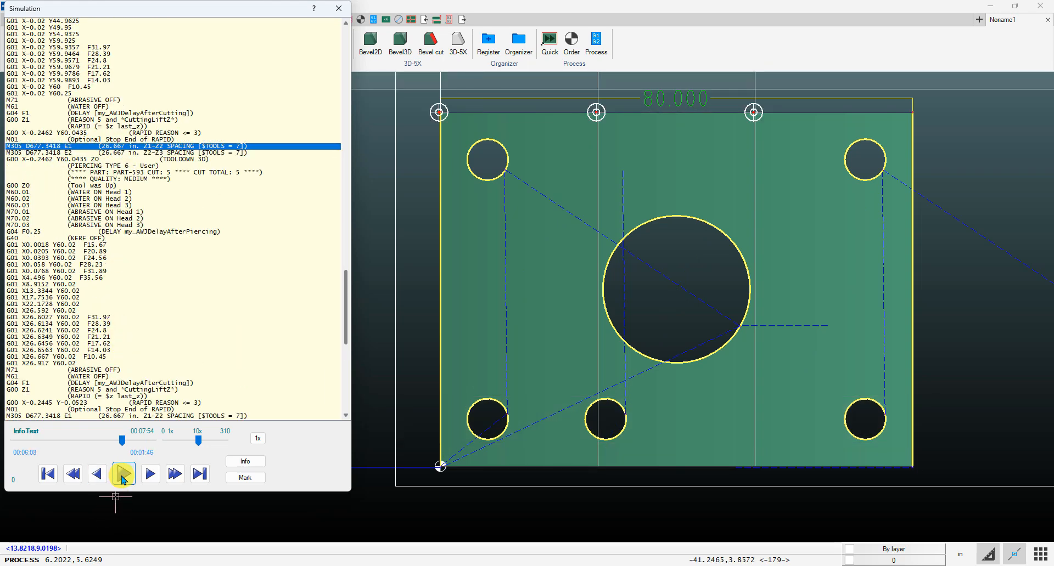